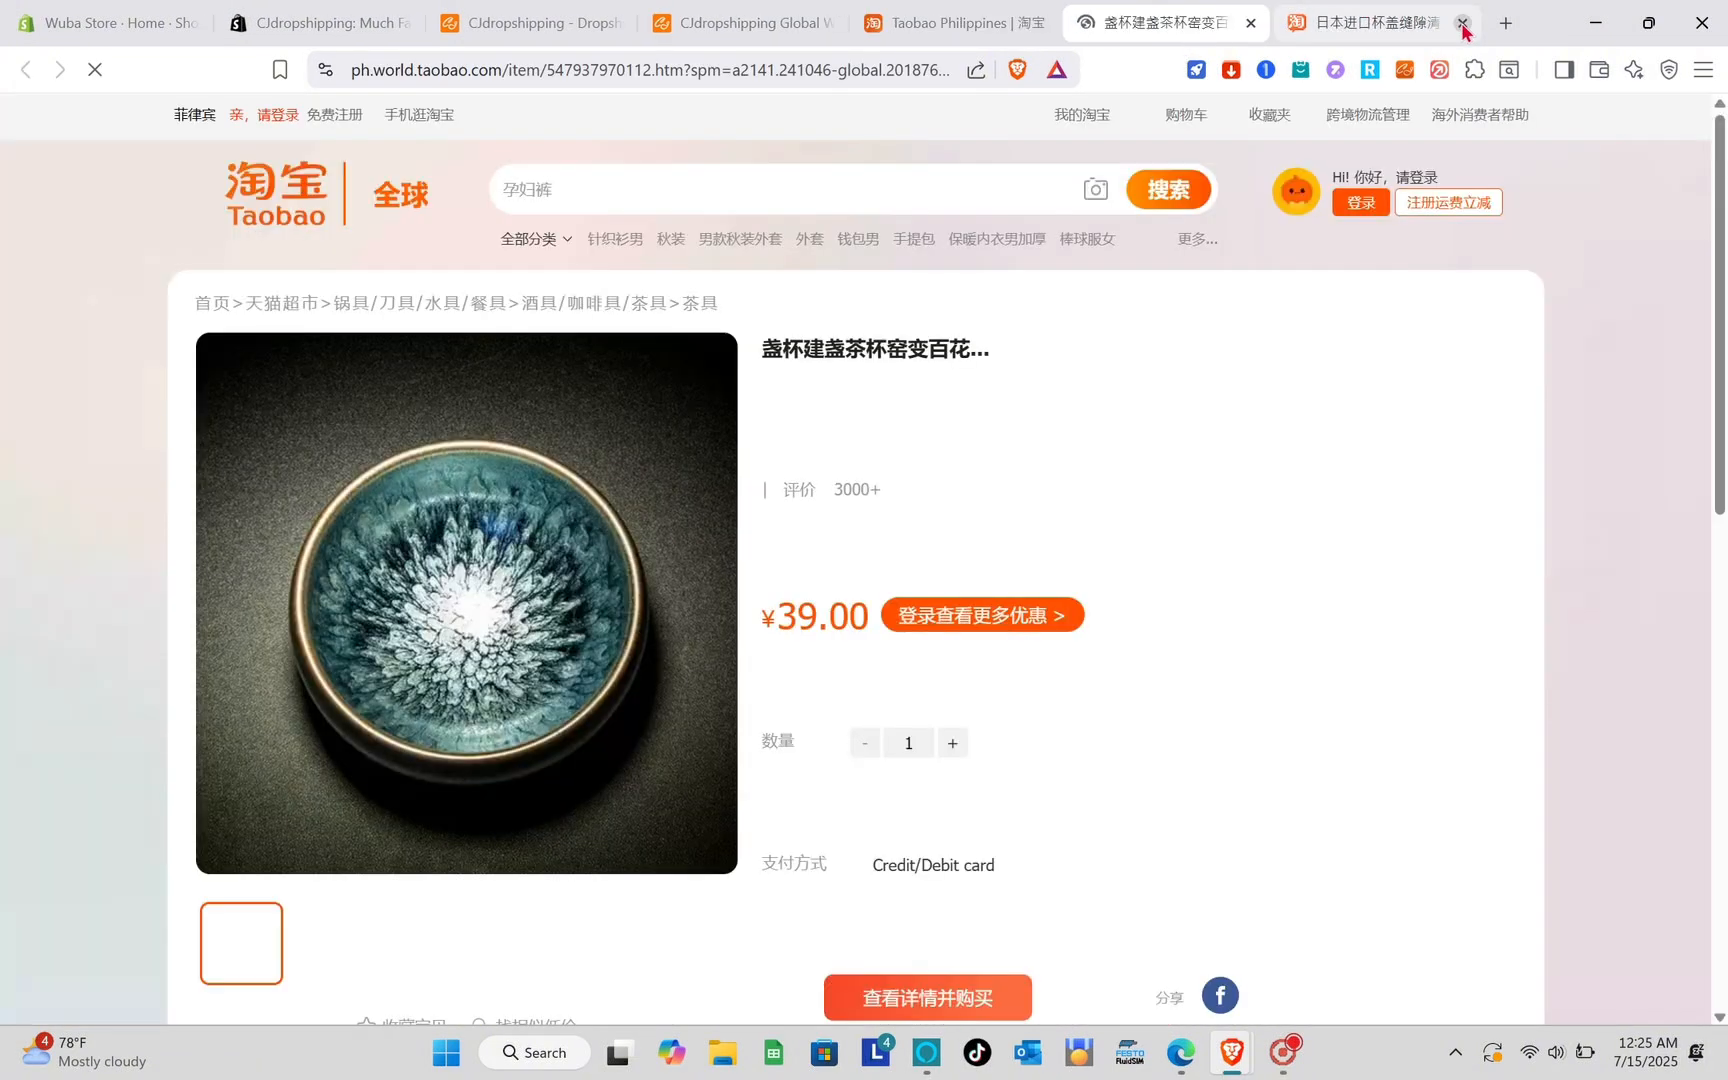
# Close the Japanese imported cup page, look over the remaining Taobao teacup product page, and copy its web address
pyautogui.click(1466, 22)
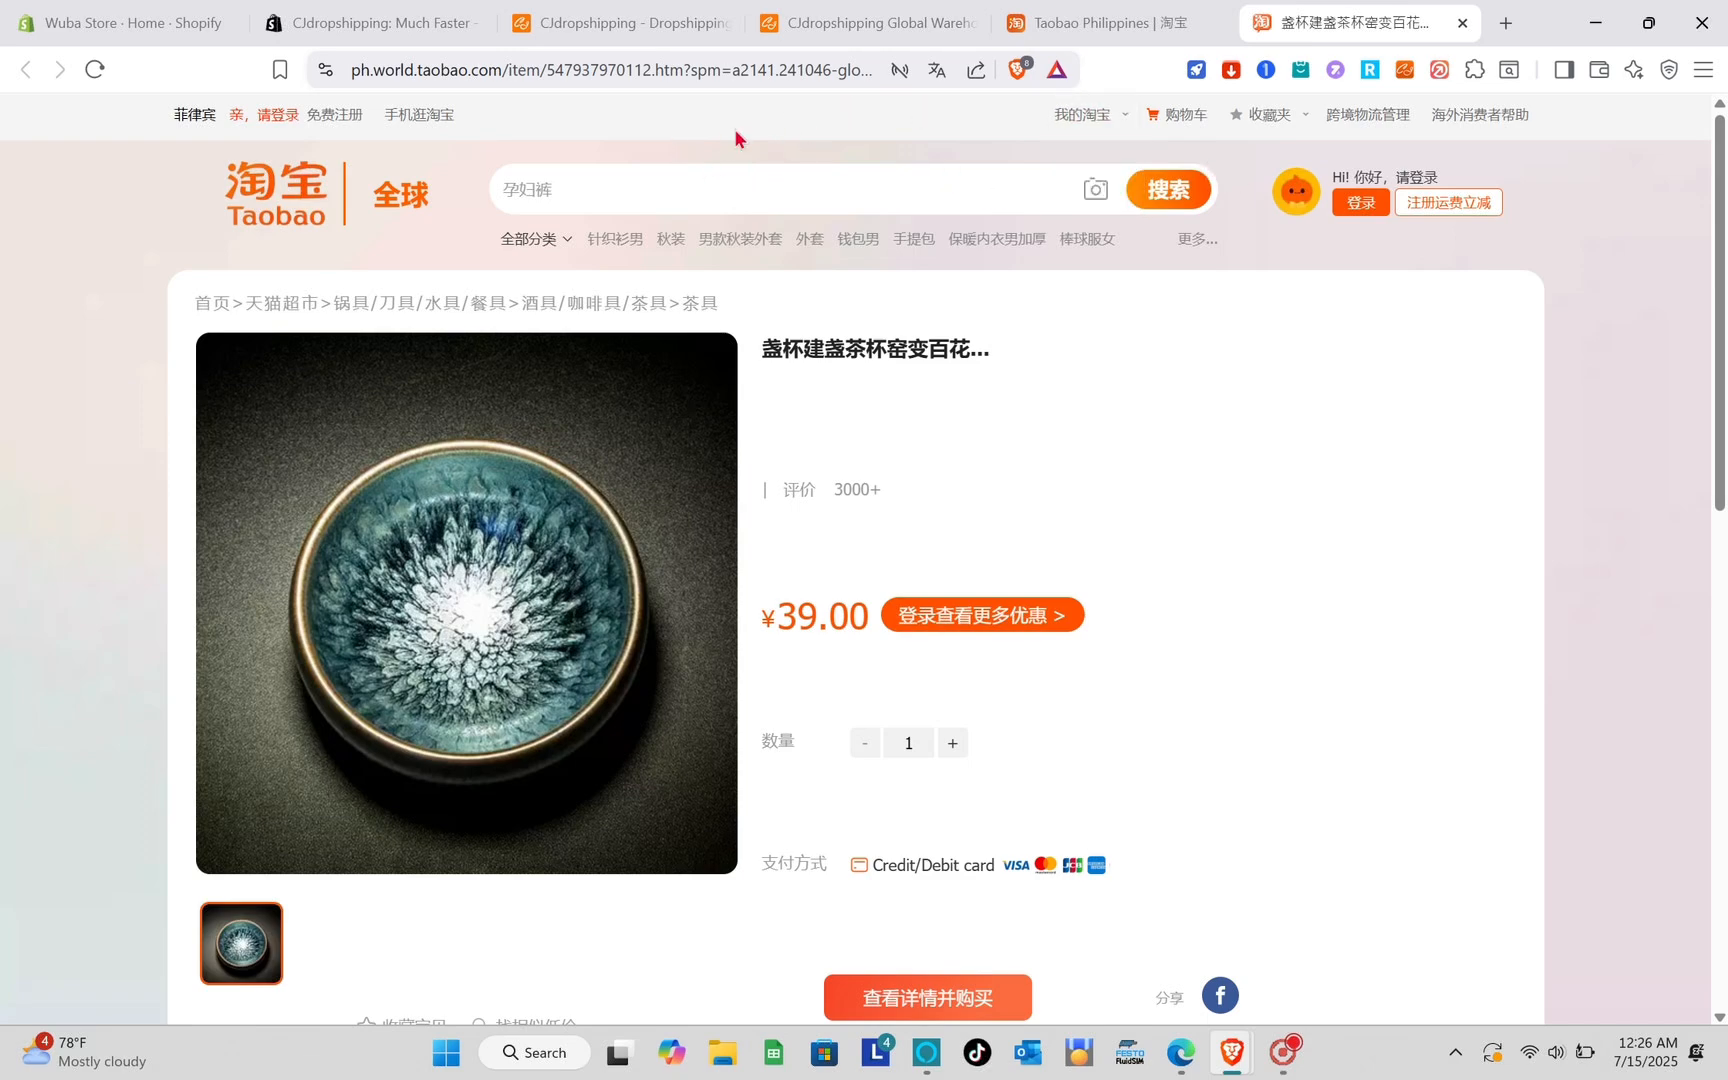
pyautogui.scroll(-9, 737, 380)
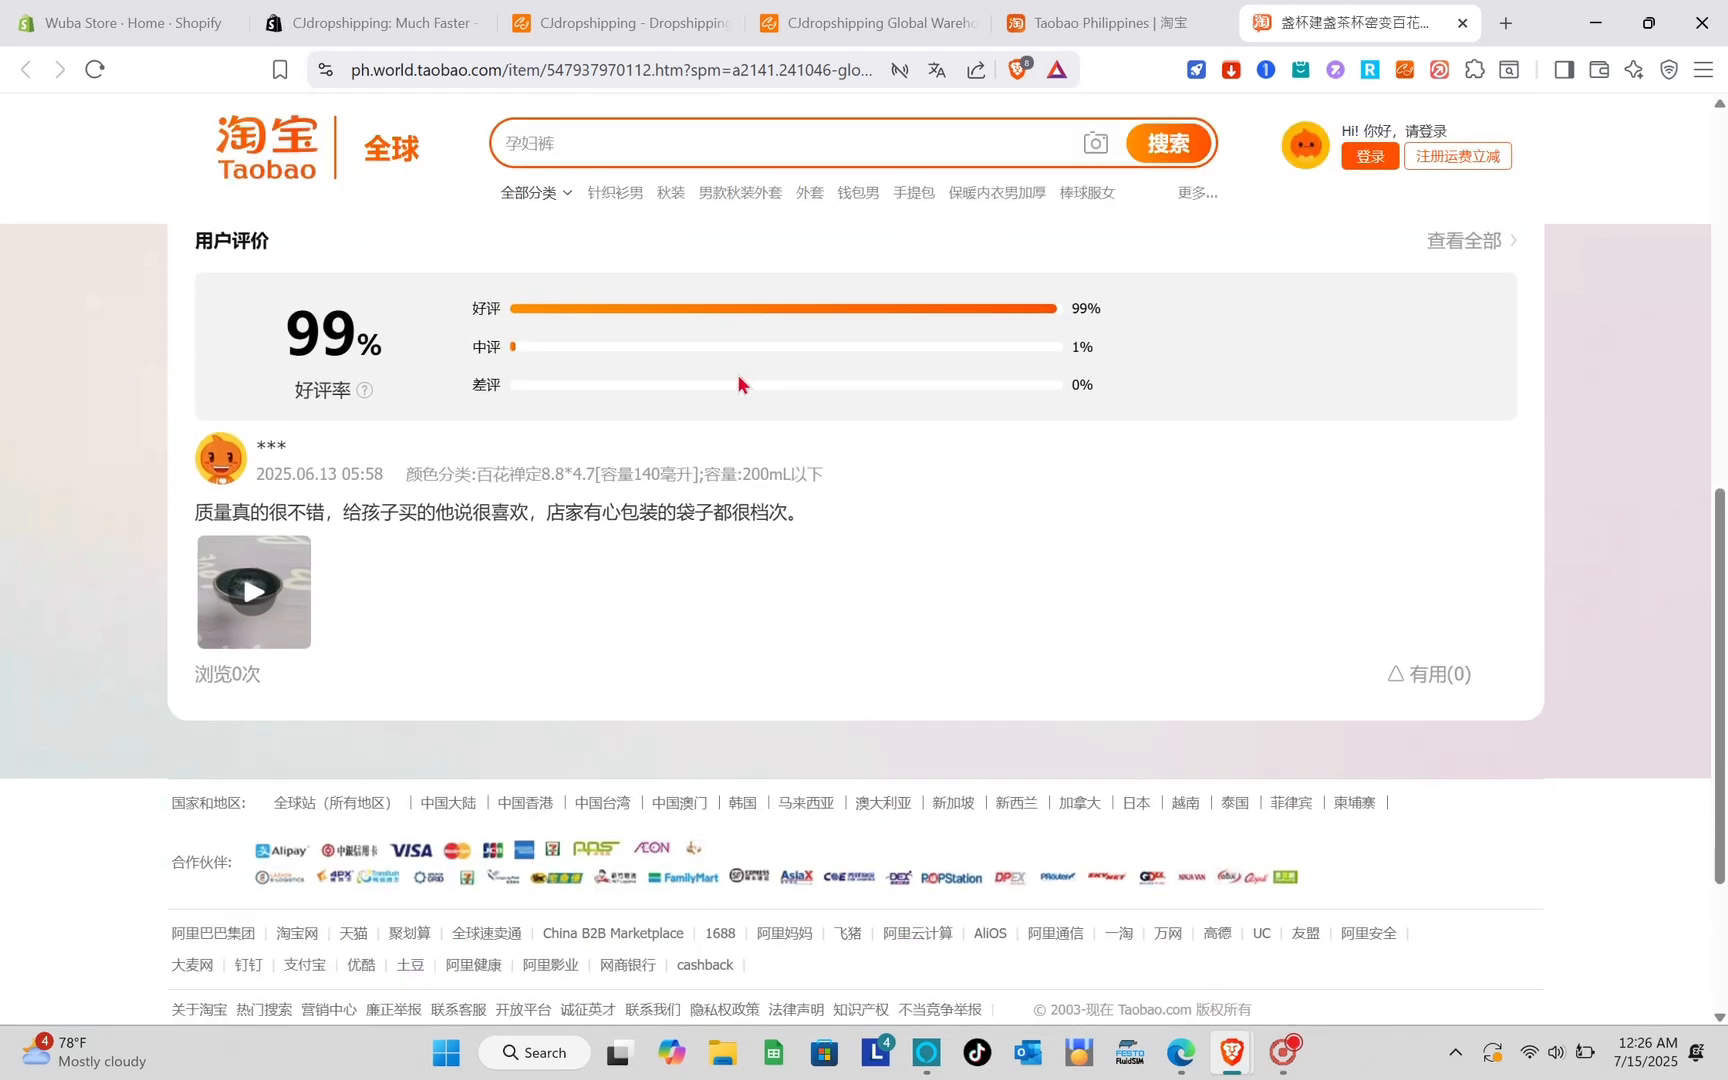
pyautogui.scroll(10, 737, 374)
pyautogui.click(784, 60)
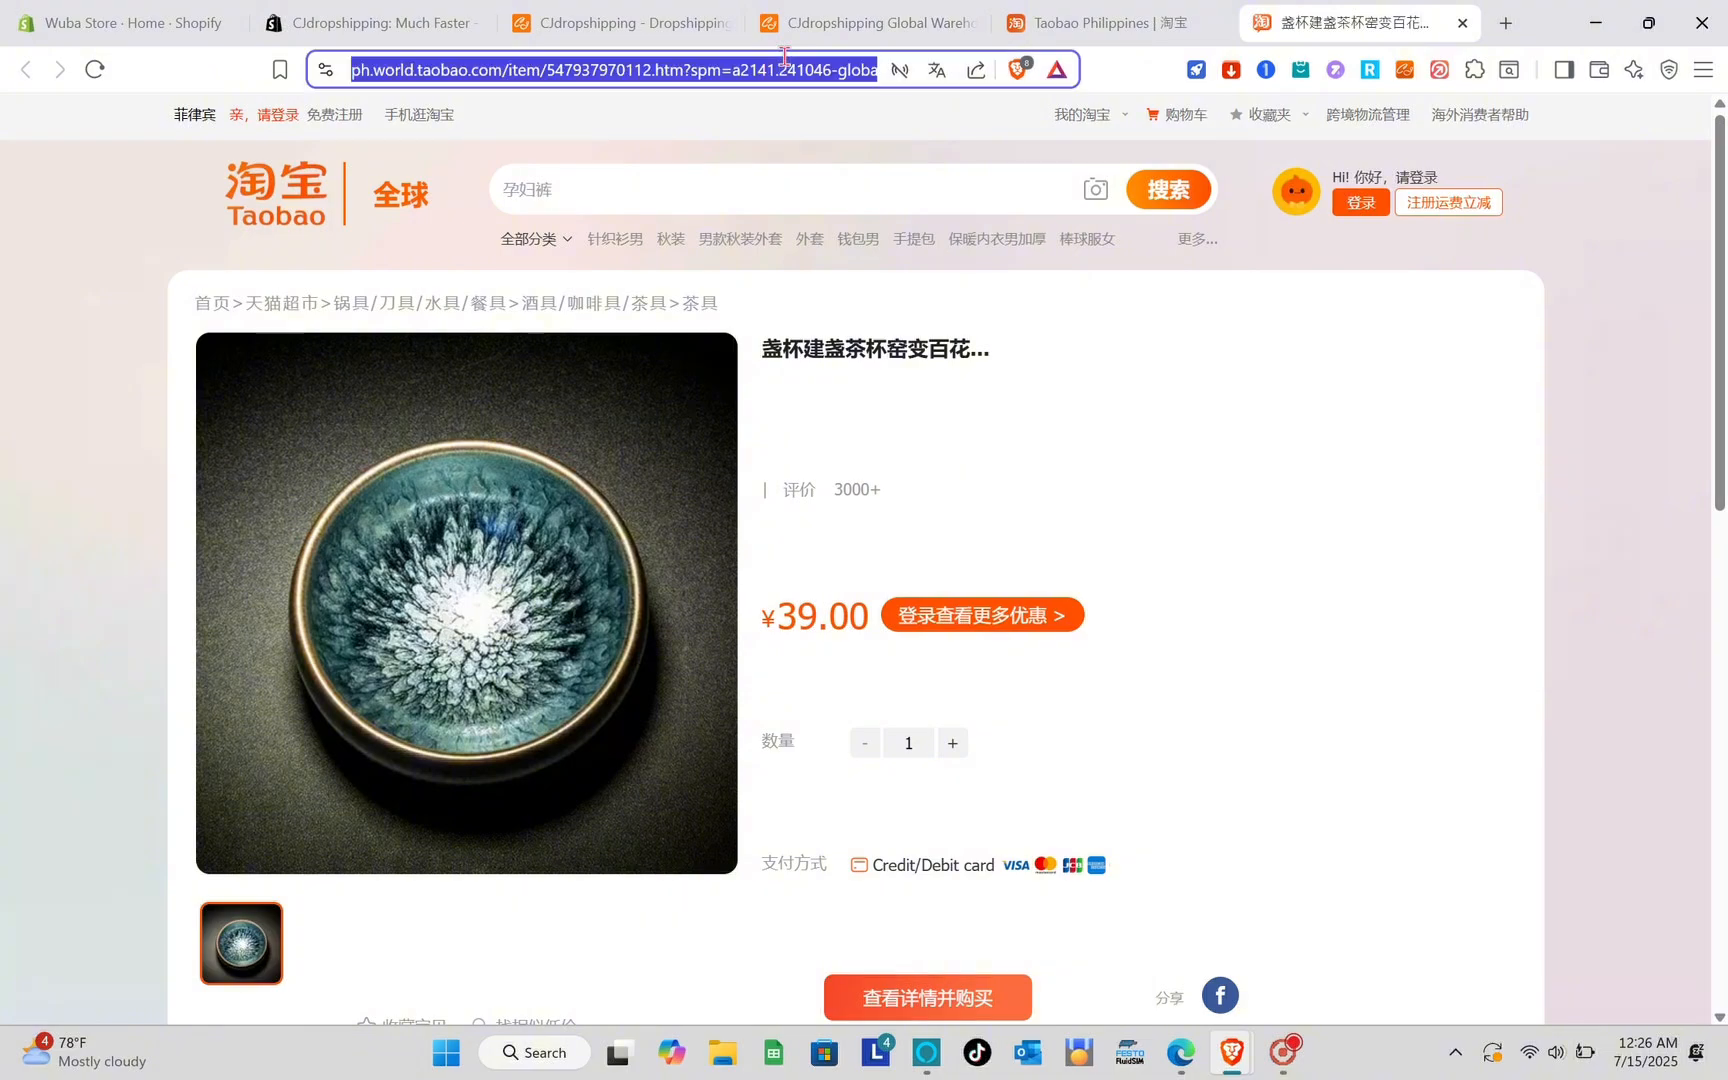
# Search for the teacup product on the CJdropshipping Global Warehouses page using the copied Taobao link
pyautogui.click(836, 20)
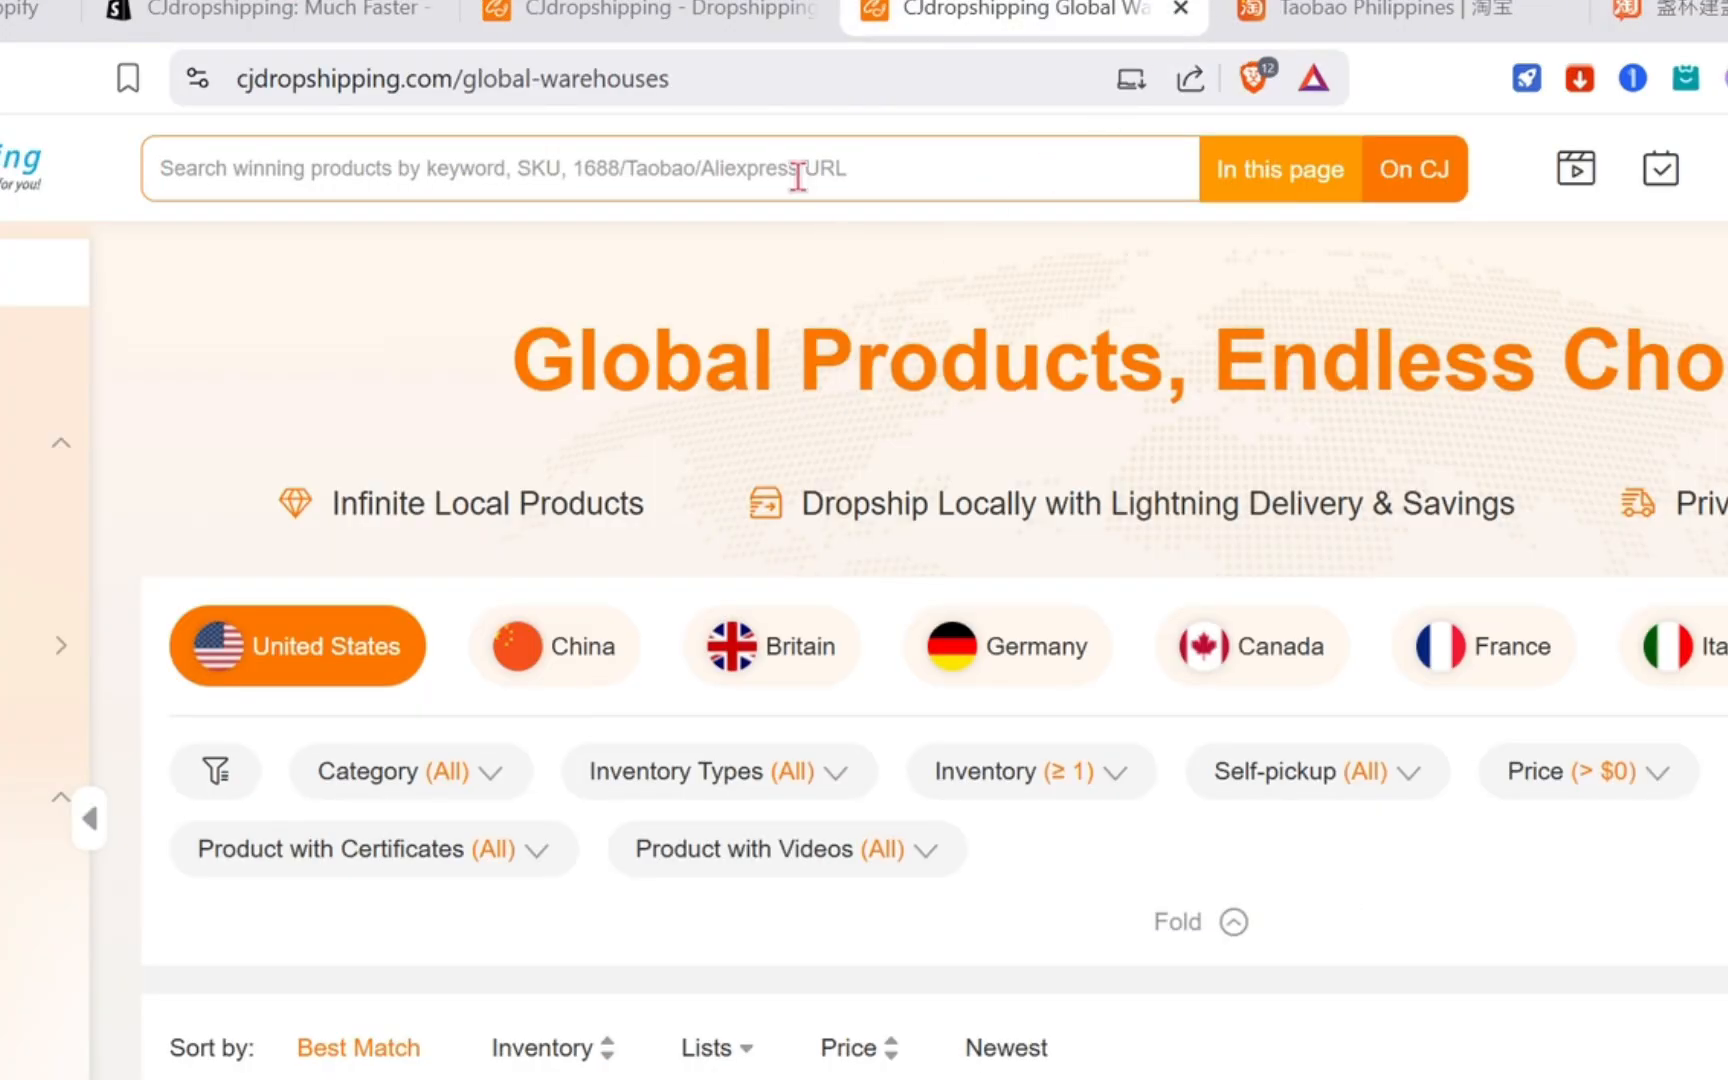
pyautogui.hotkey('ctrl', 'v')
pyautogui.click(1273, 190)
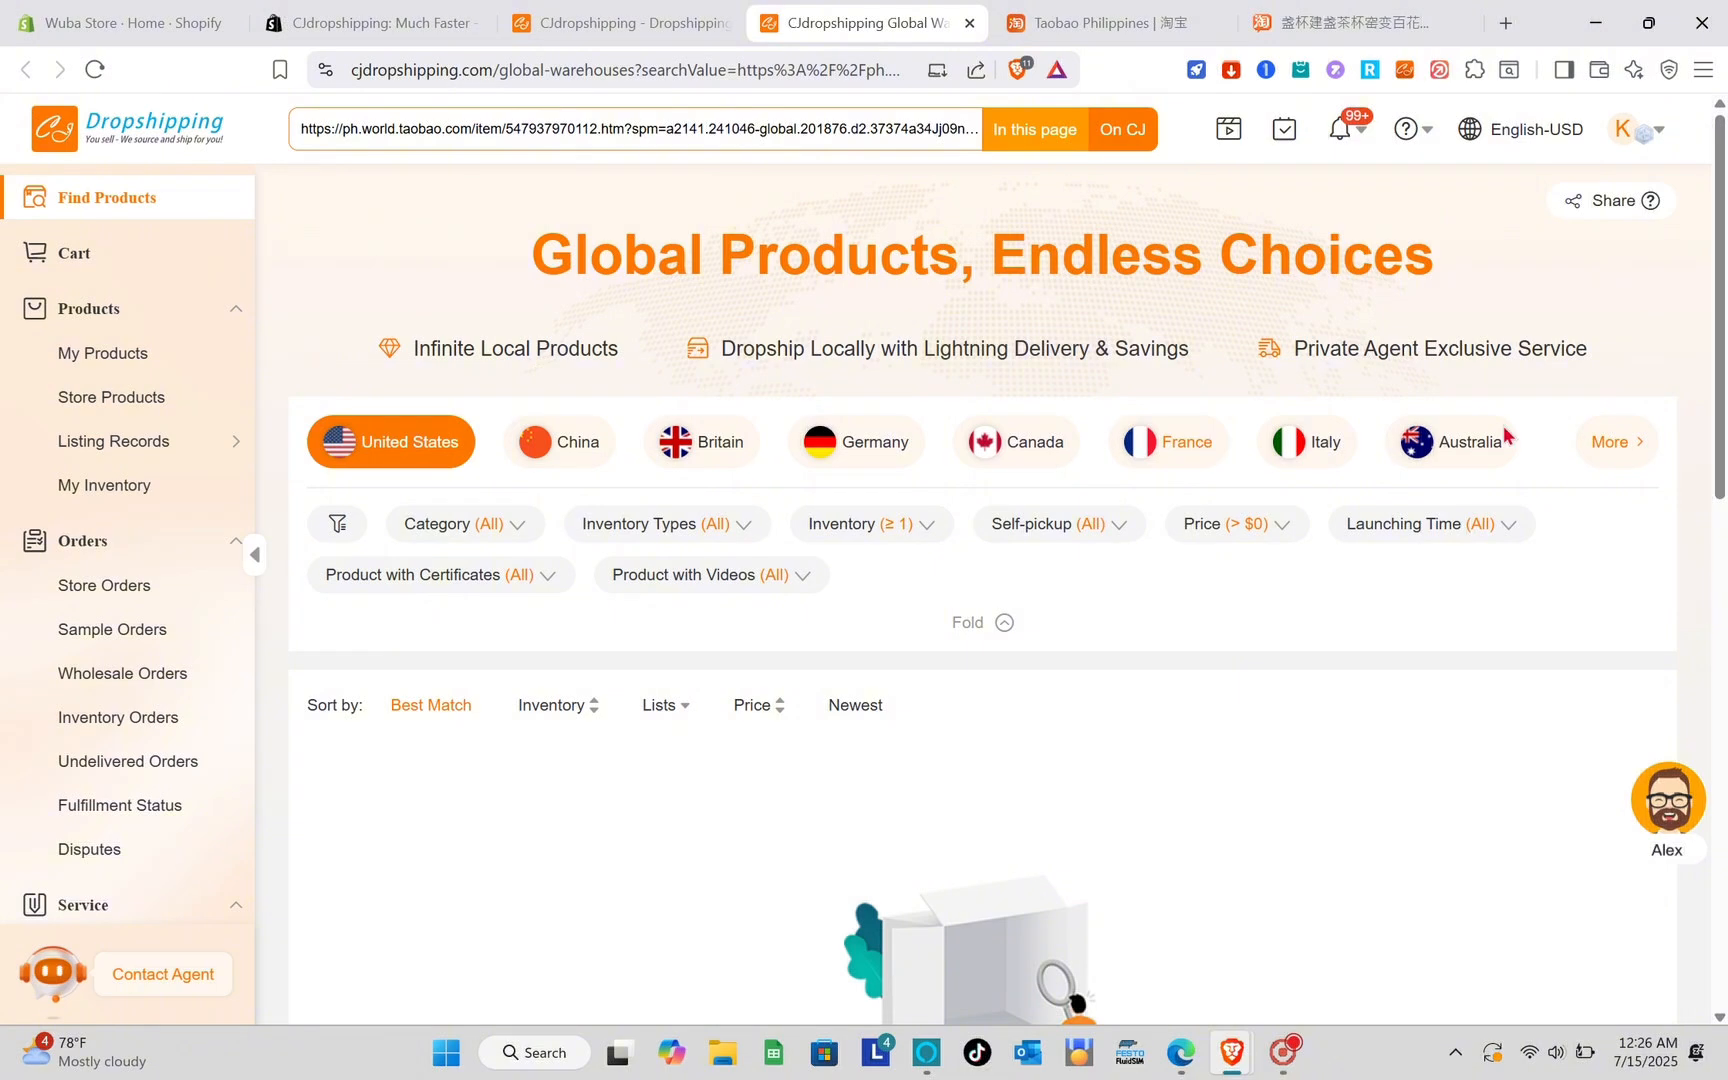
pyautogui.click(1618, 445)
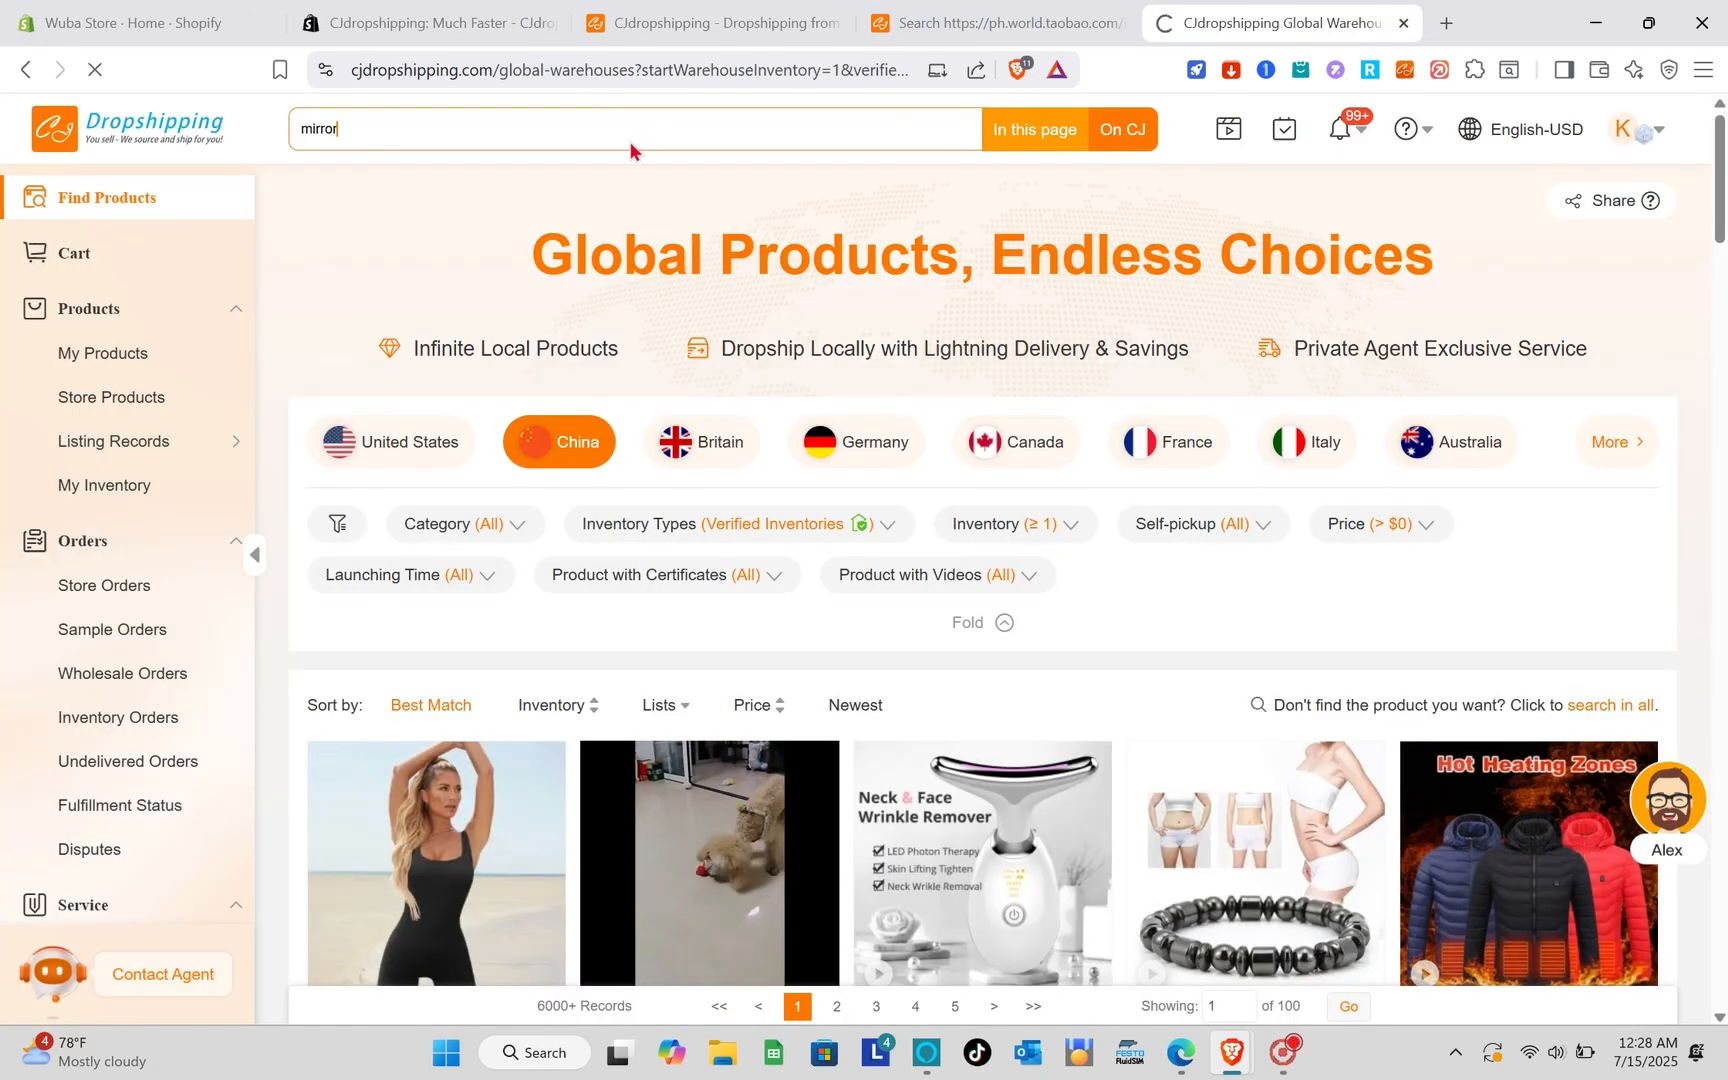
# Search the China warehouse's verified inventory for "mirror" and look through the product results
pyautogui.click(630, 145)
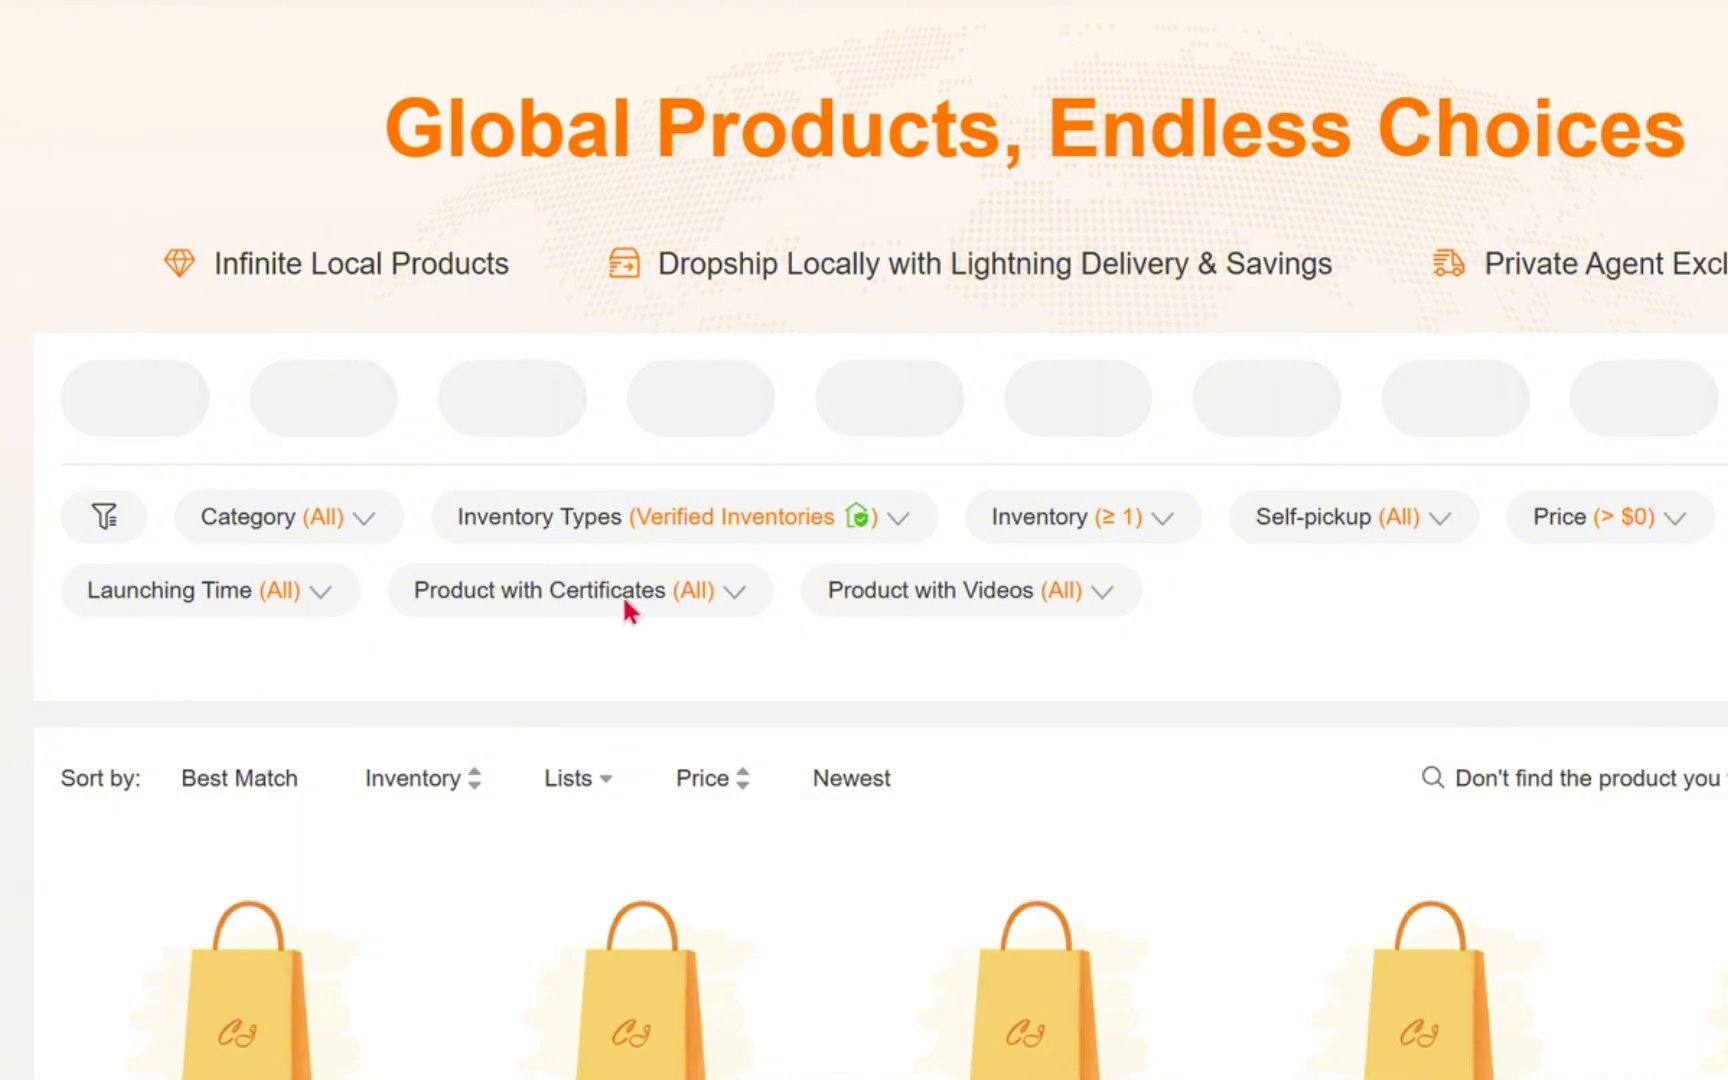
pyautogui.scroll(-5, 622, 594)
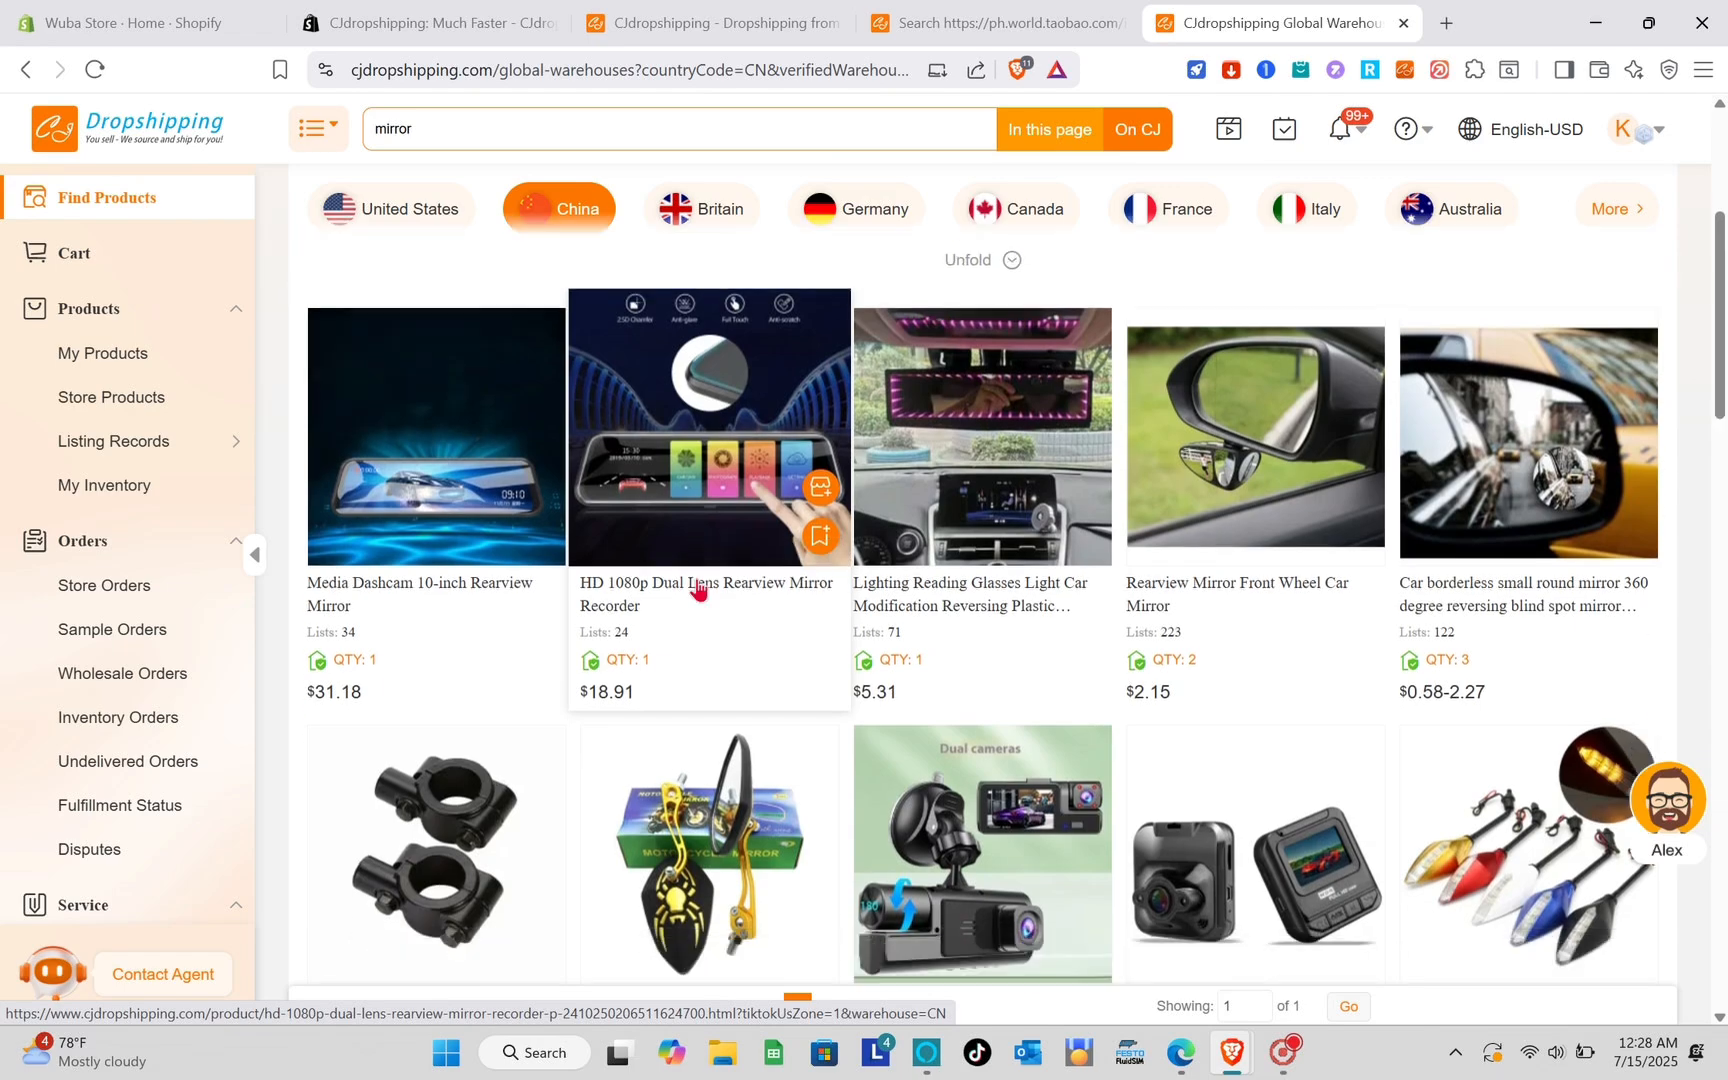
pyautogui.scroll(-2, 697, 587)
pyautogui.scroll(5, 697, 587)
pyautogui.scroll(-10, 697, 587)
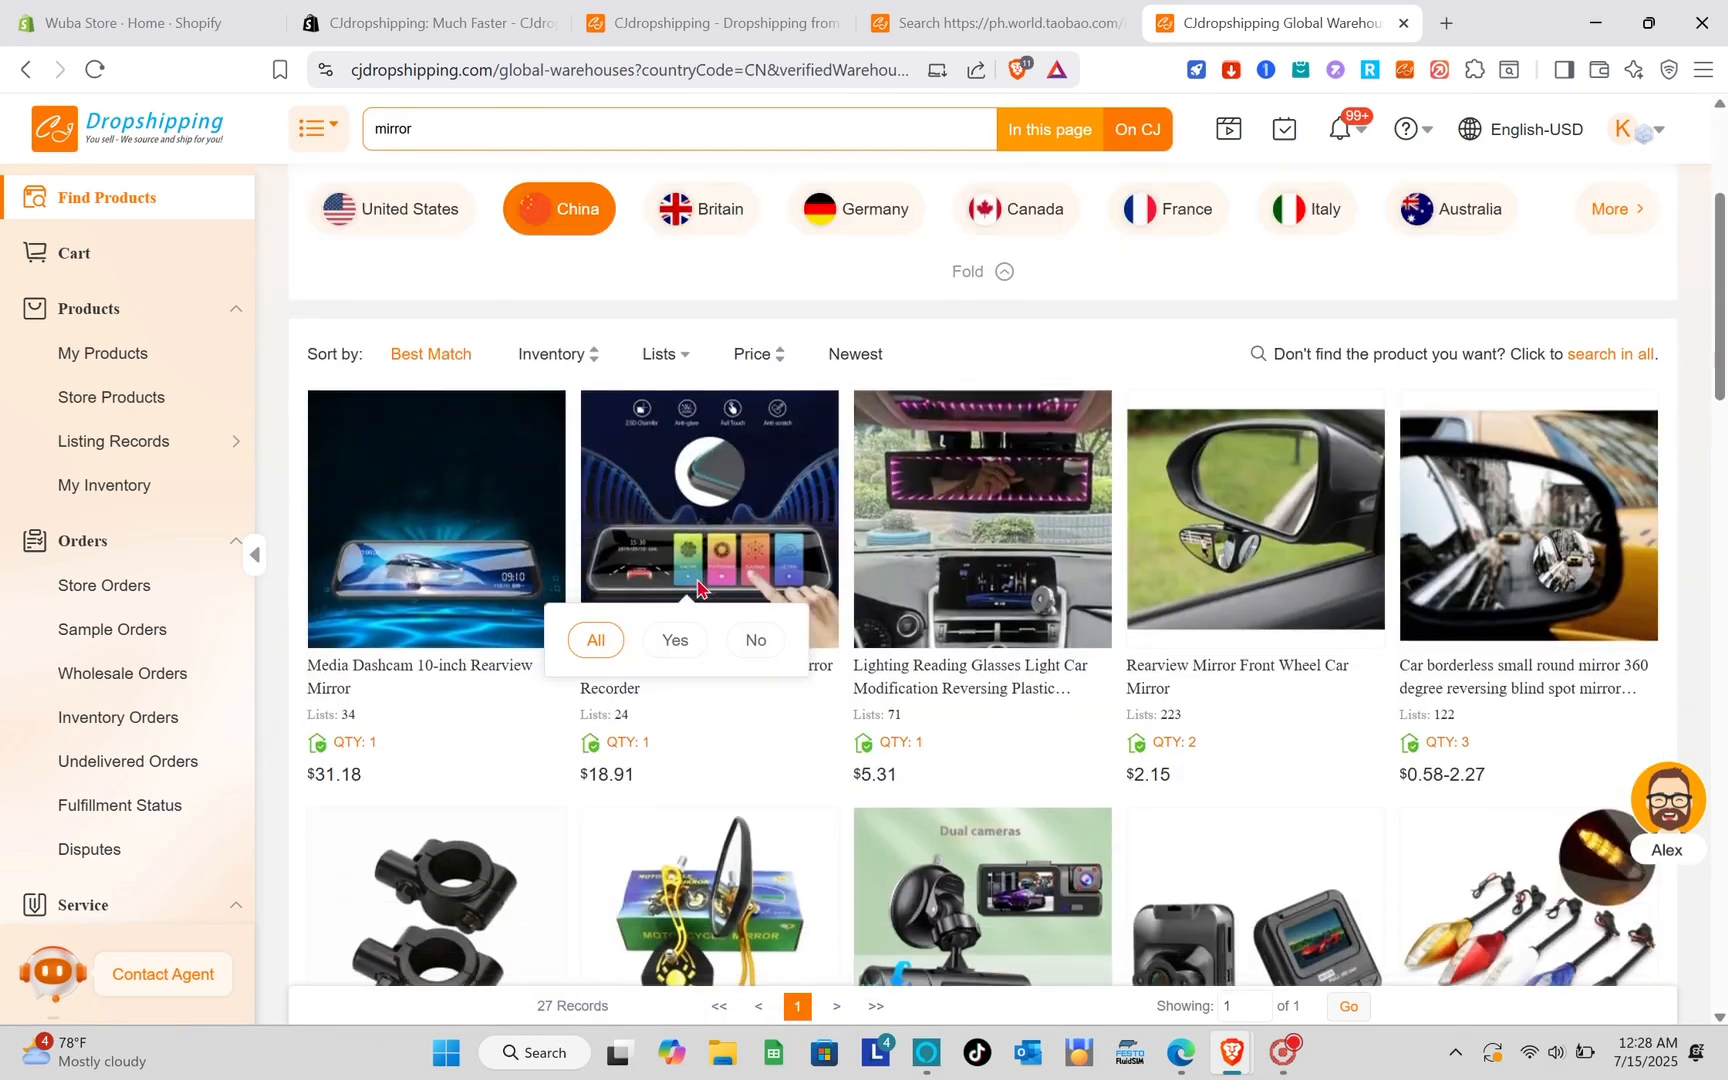
pyautogui.scroll(-5, 697, 587)
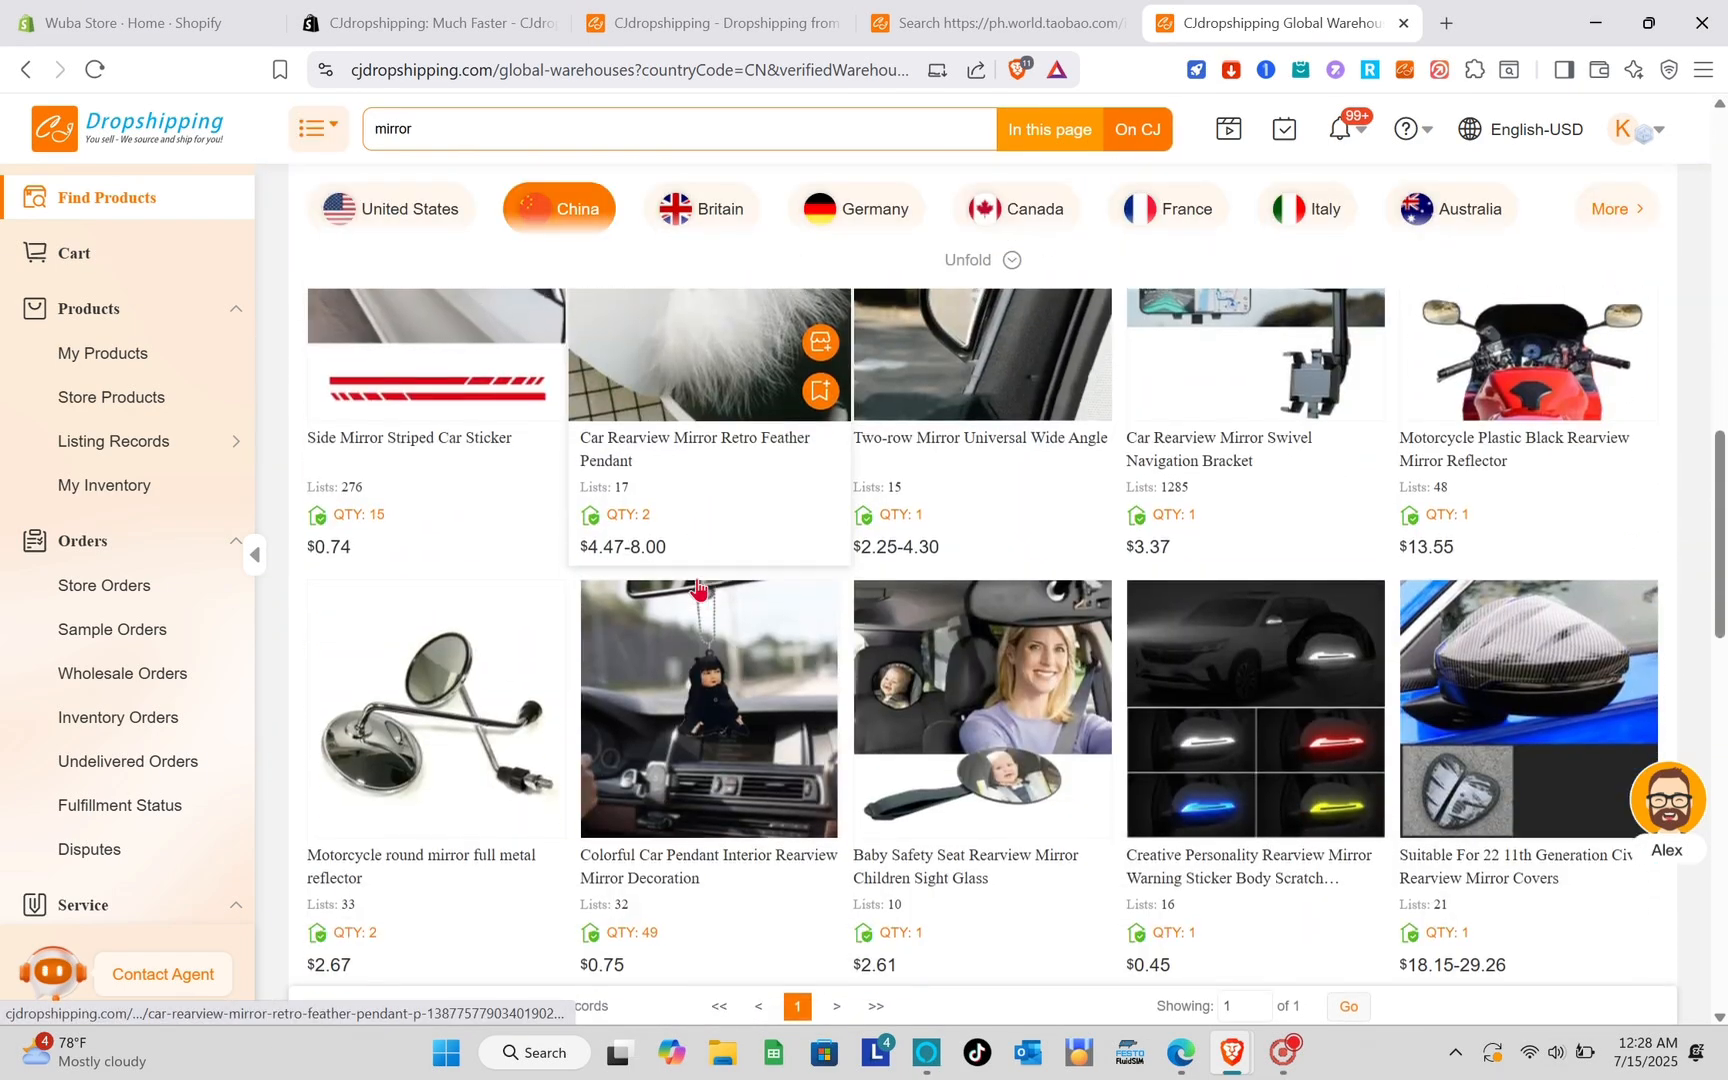
pyautogui.scroll(-7, 697, 587)
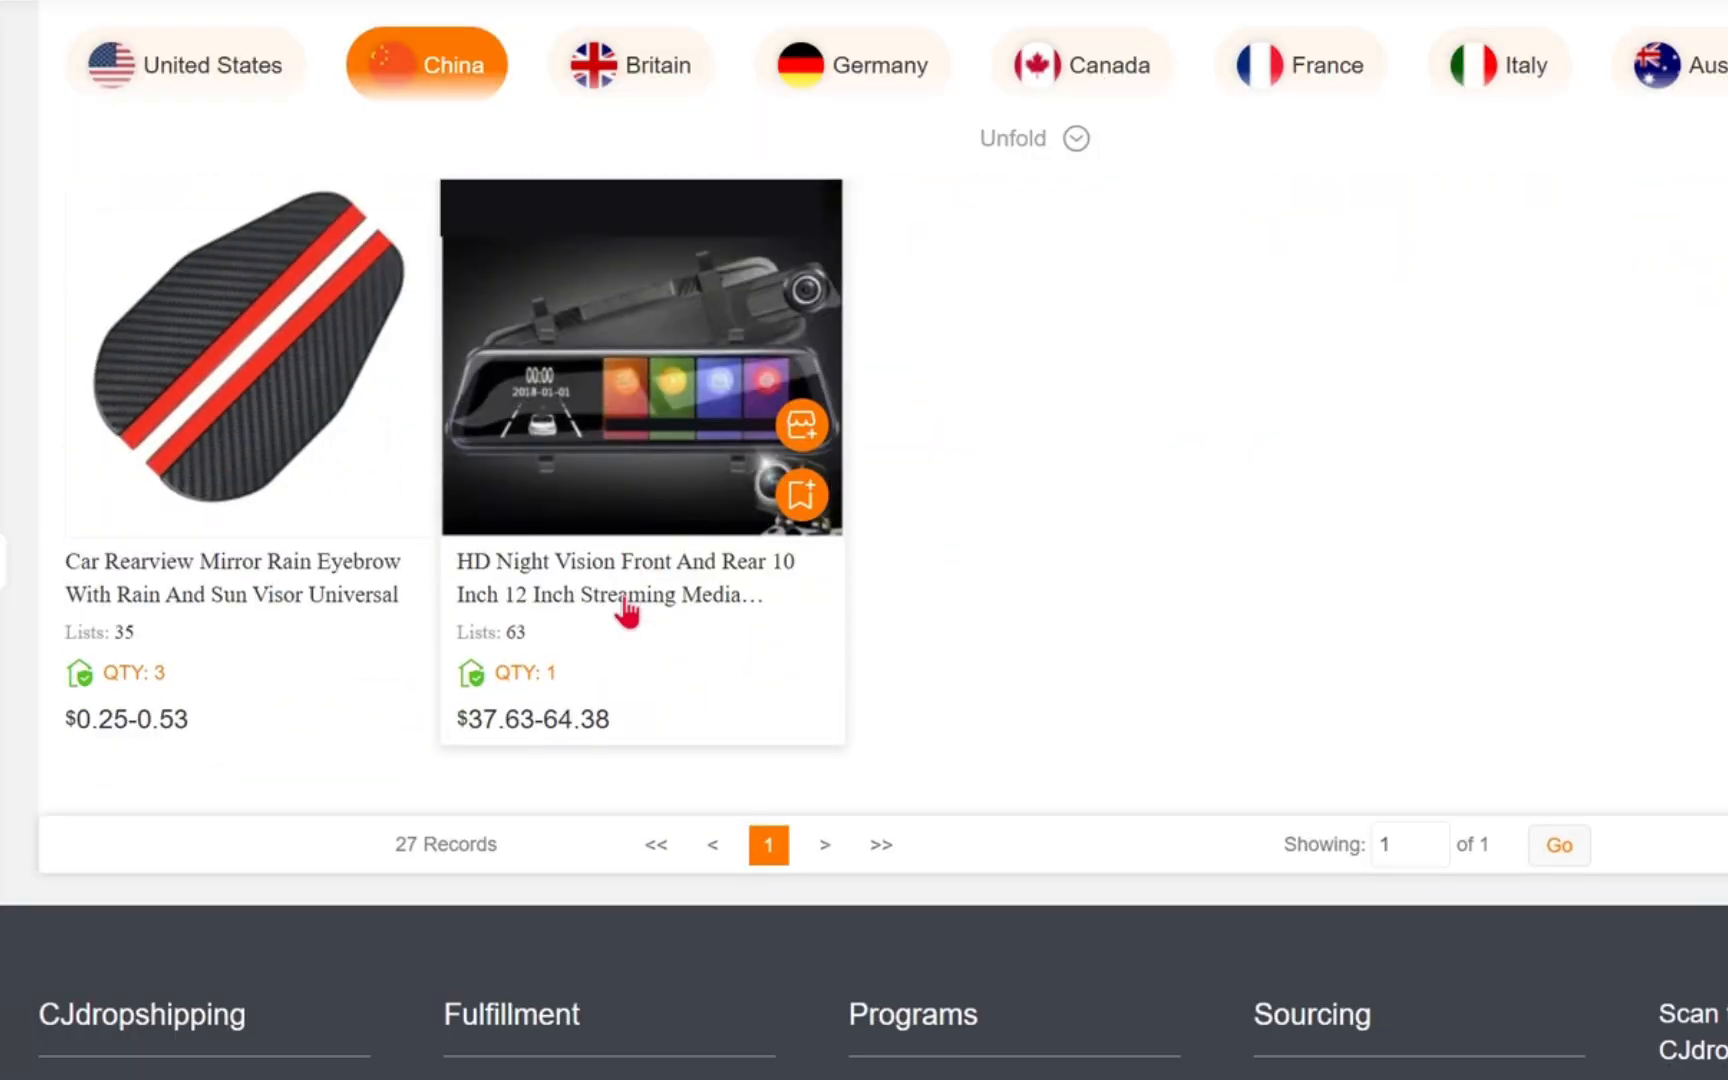
pyautogui.scroll(20, 627, 607)
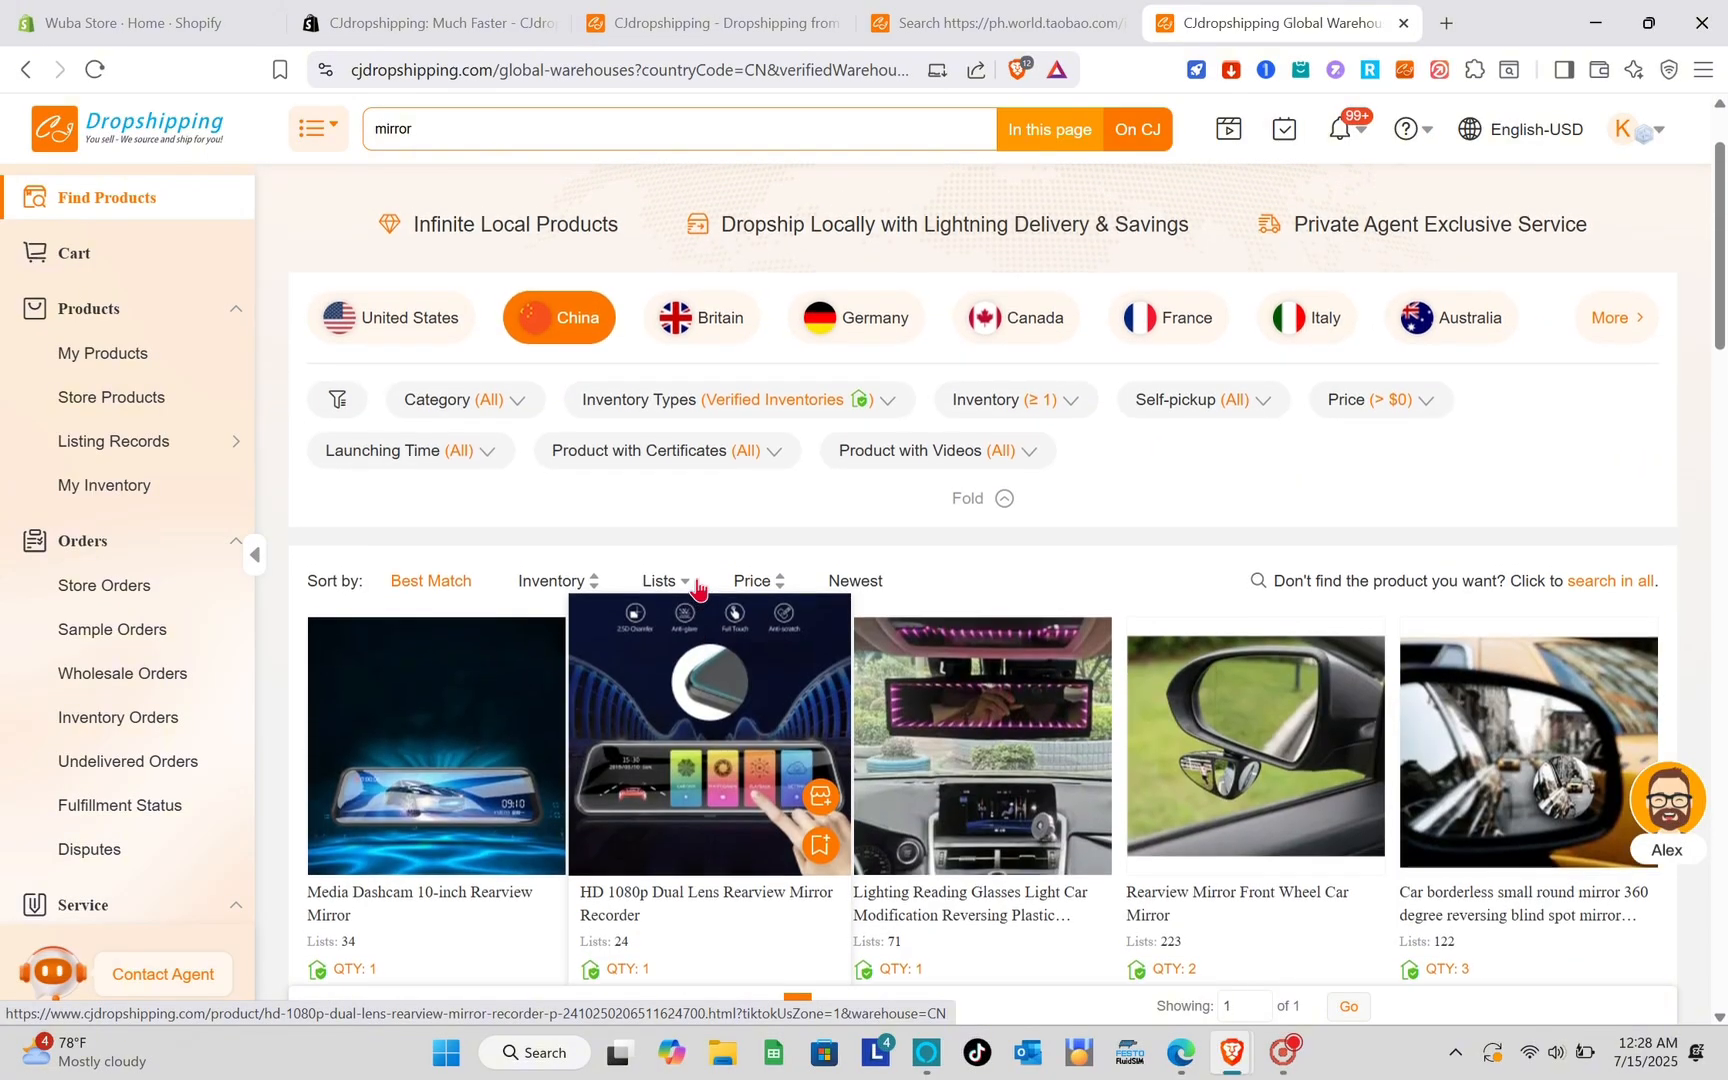
# Open the Rearview Mirror Front Wheel Car Mirror product, review its shipping details and start listing it
pyautogui.click(1254, 772)
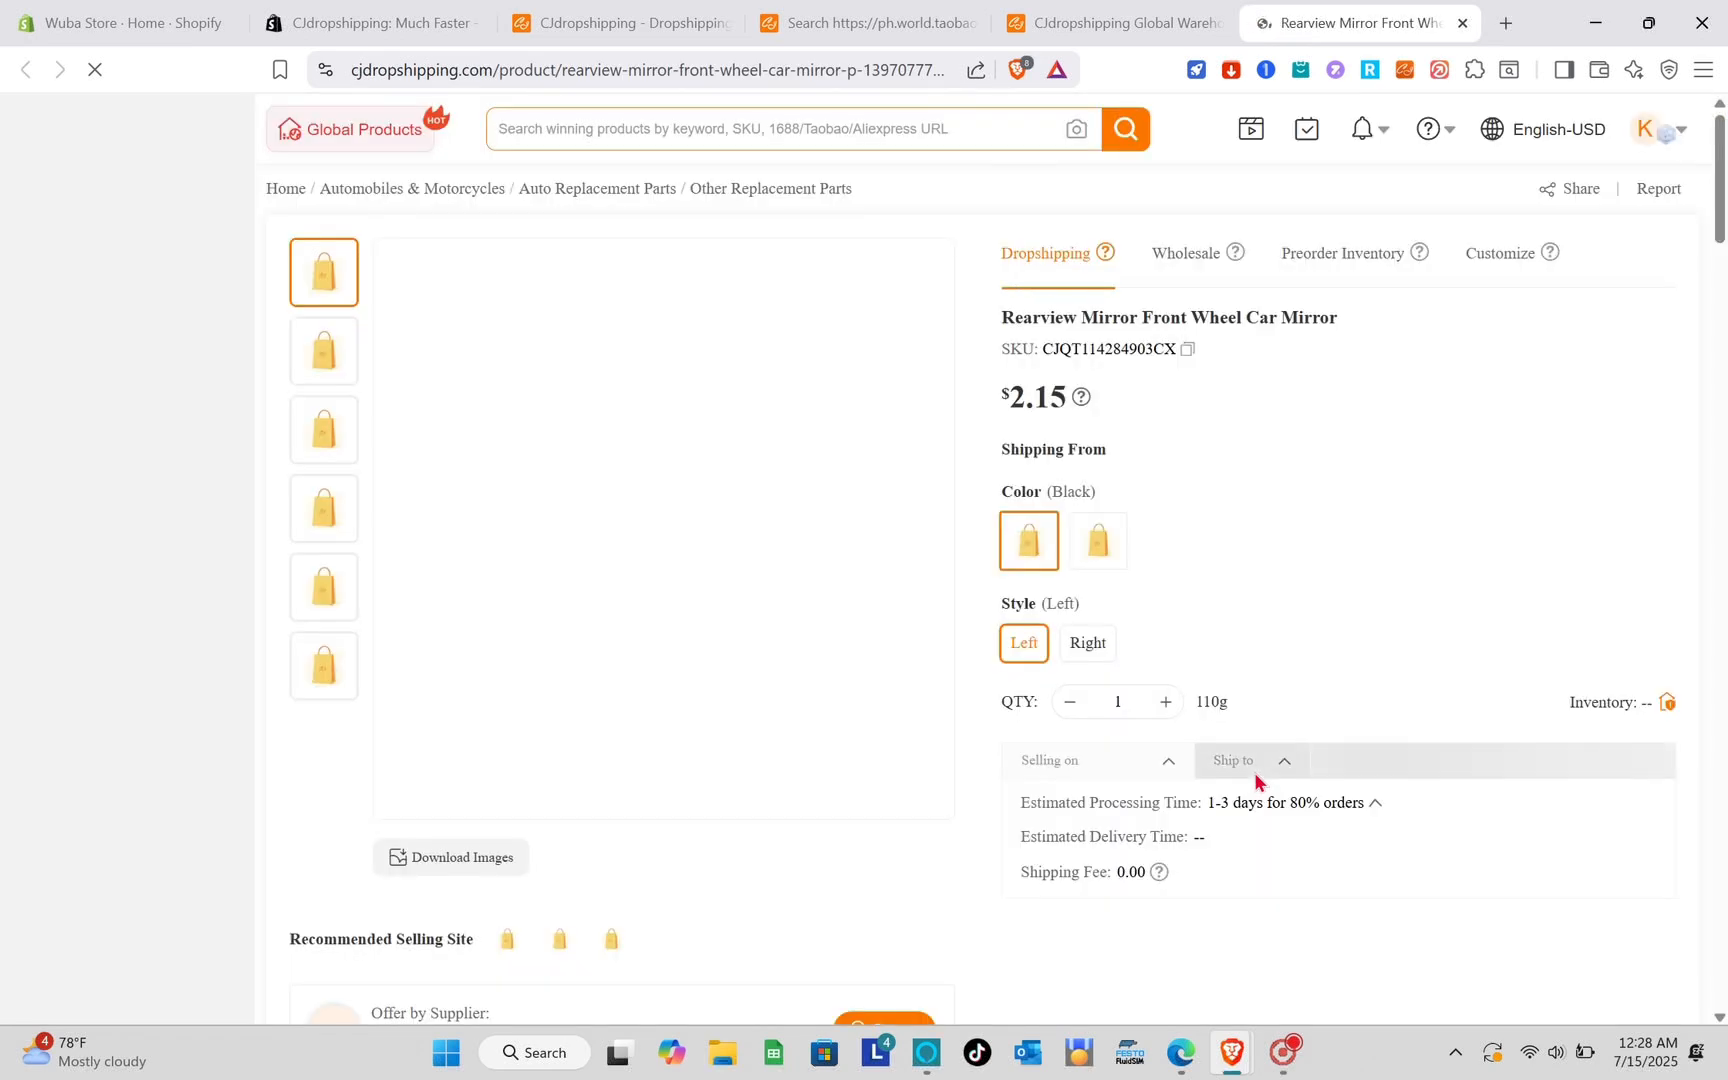
pyautogui.scroll(-1, 761, 708)
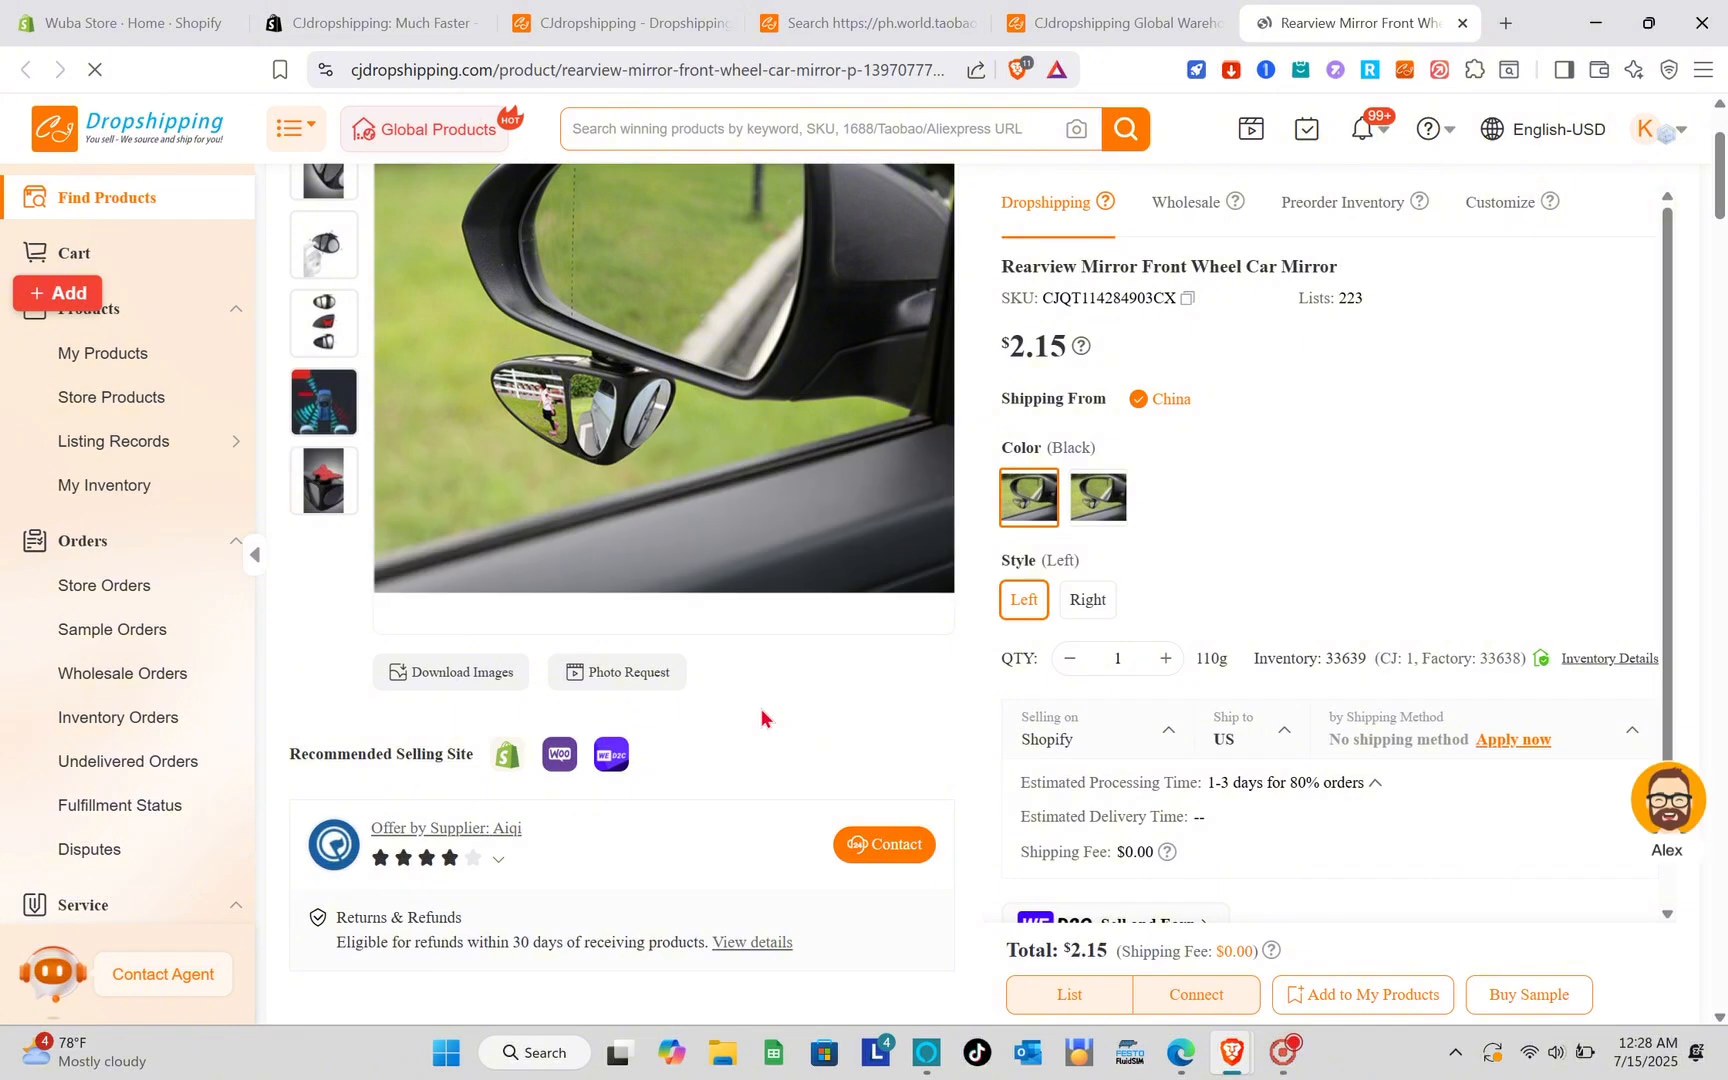
pyautogui.scroll(2, 760, 717)
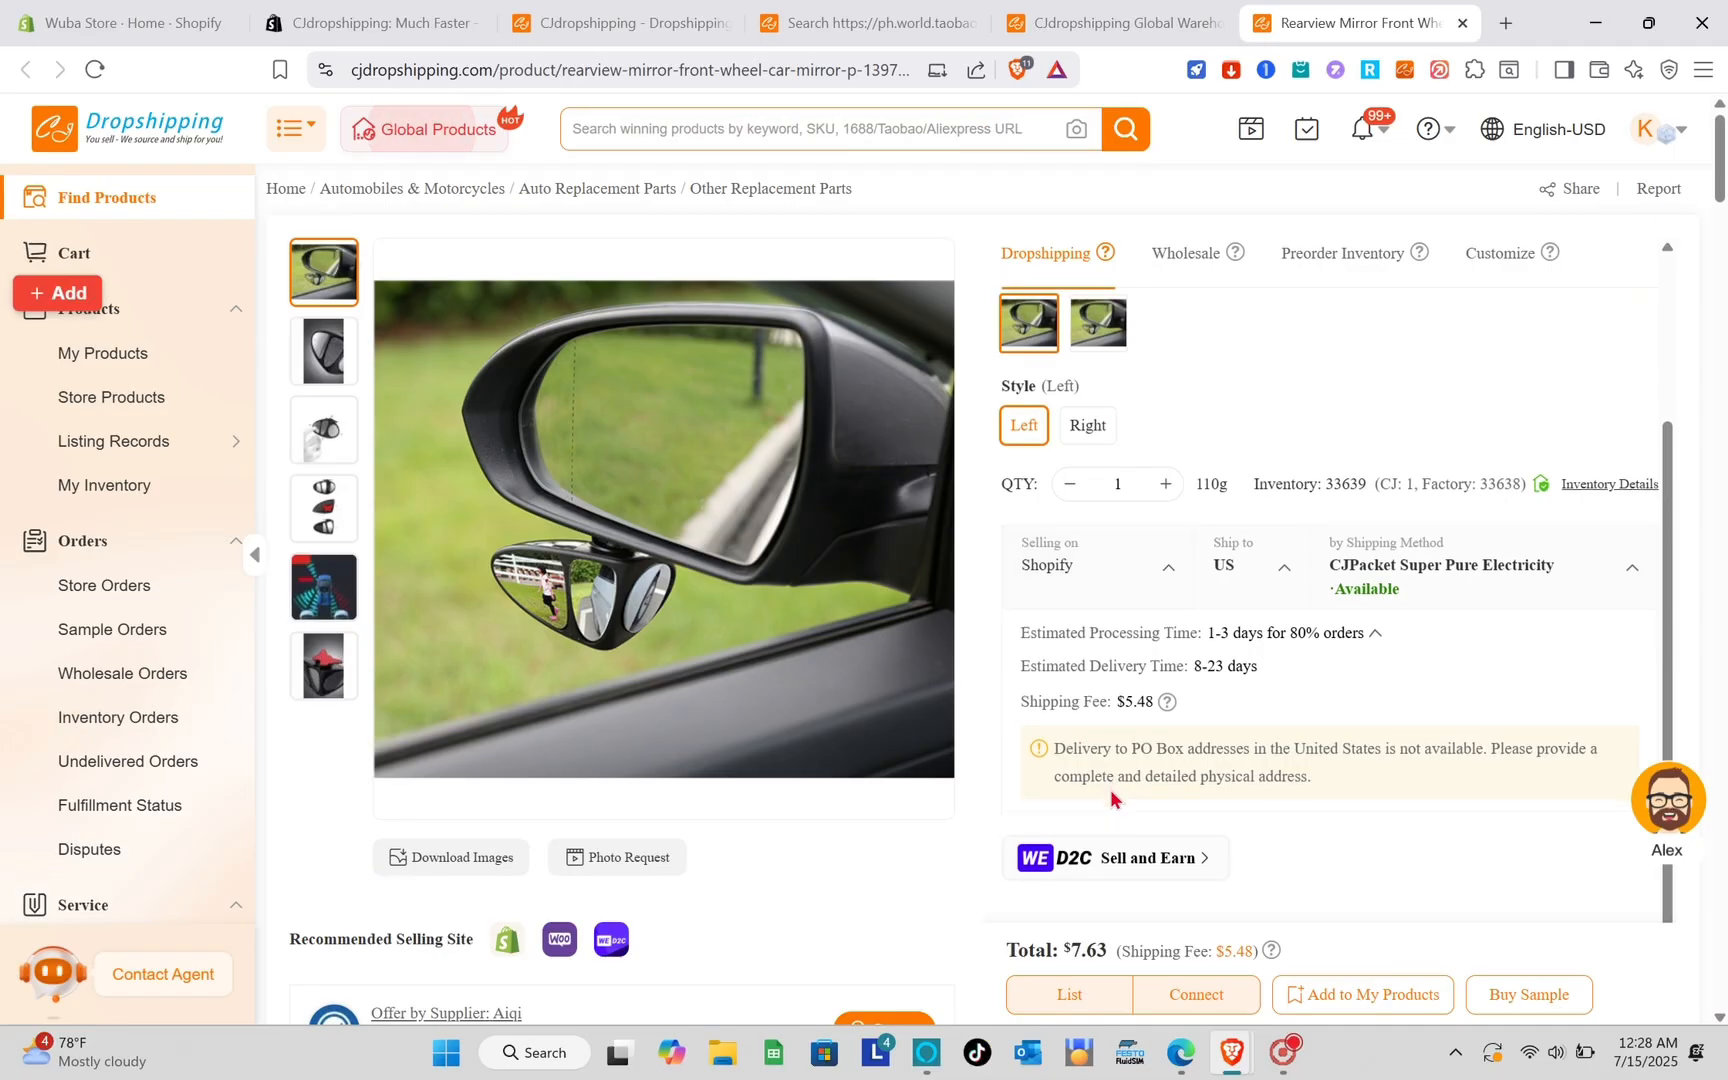
pyautogui.scroll(-3, 966, 889)
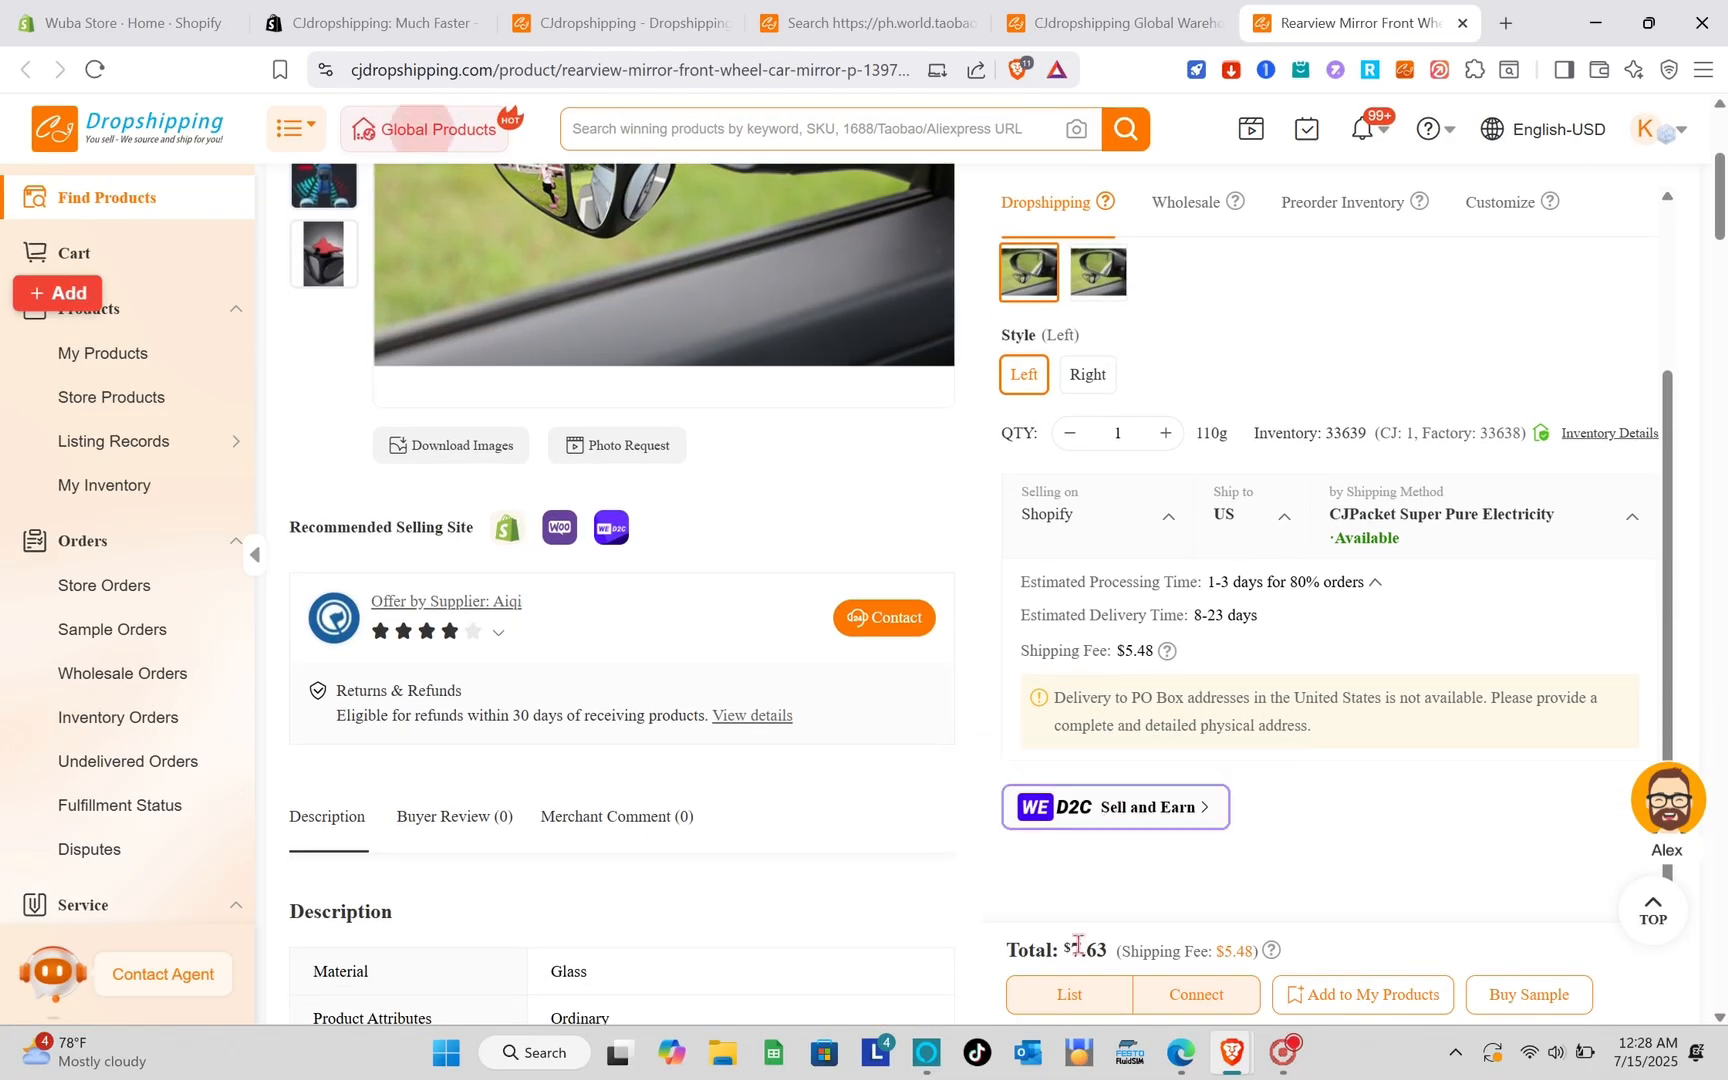
pyautogui.click(1096, 1010)
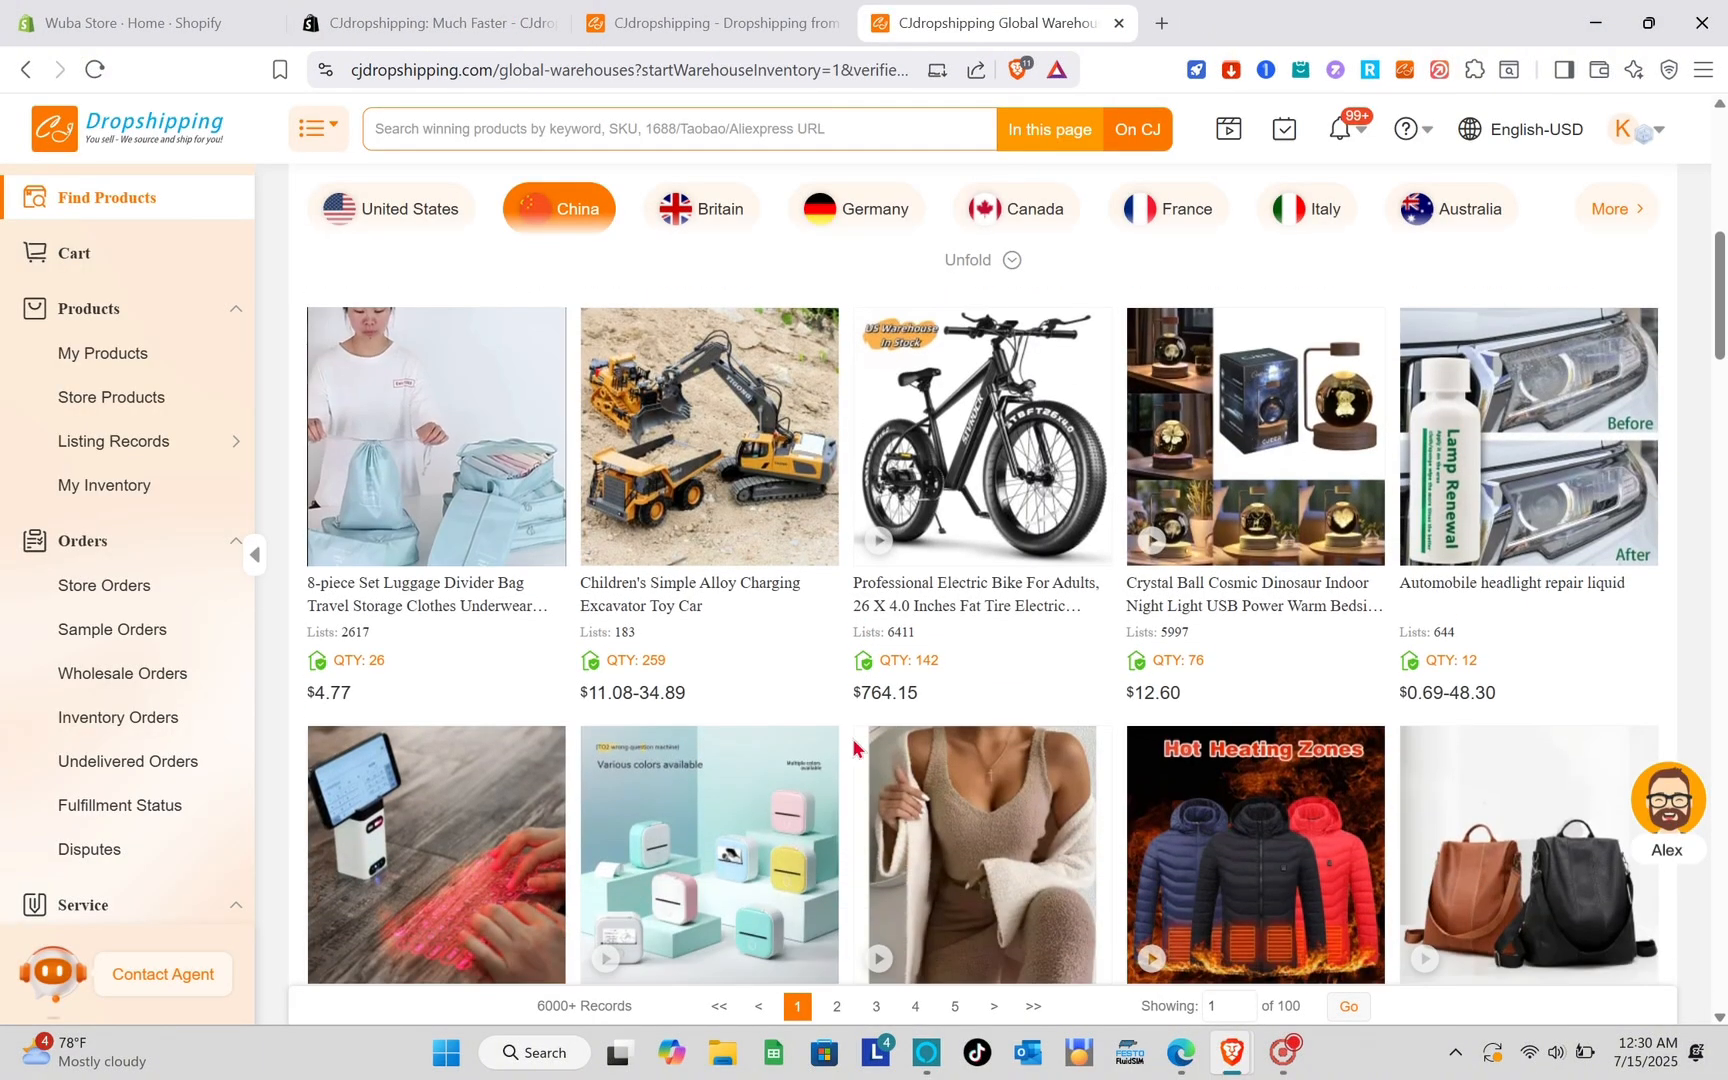
# Open the Women's solid color large capacity backpack from the China warehouse and add it to My Products
pyautogui.scroll(-3, 1432, 648)
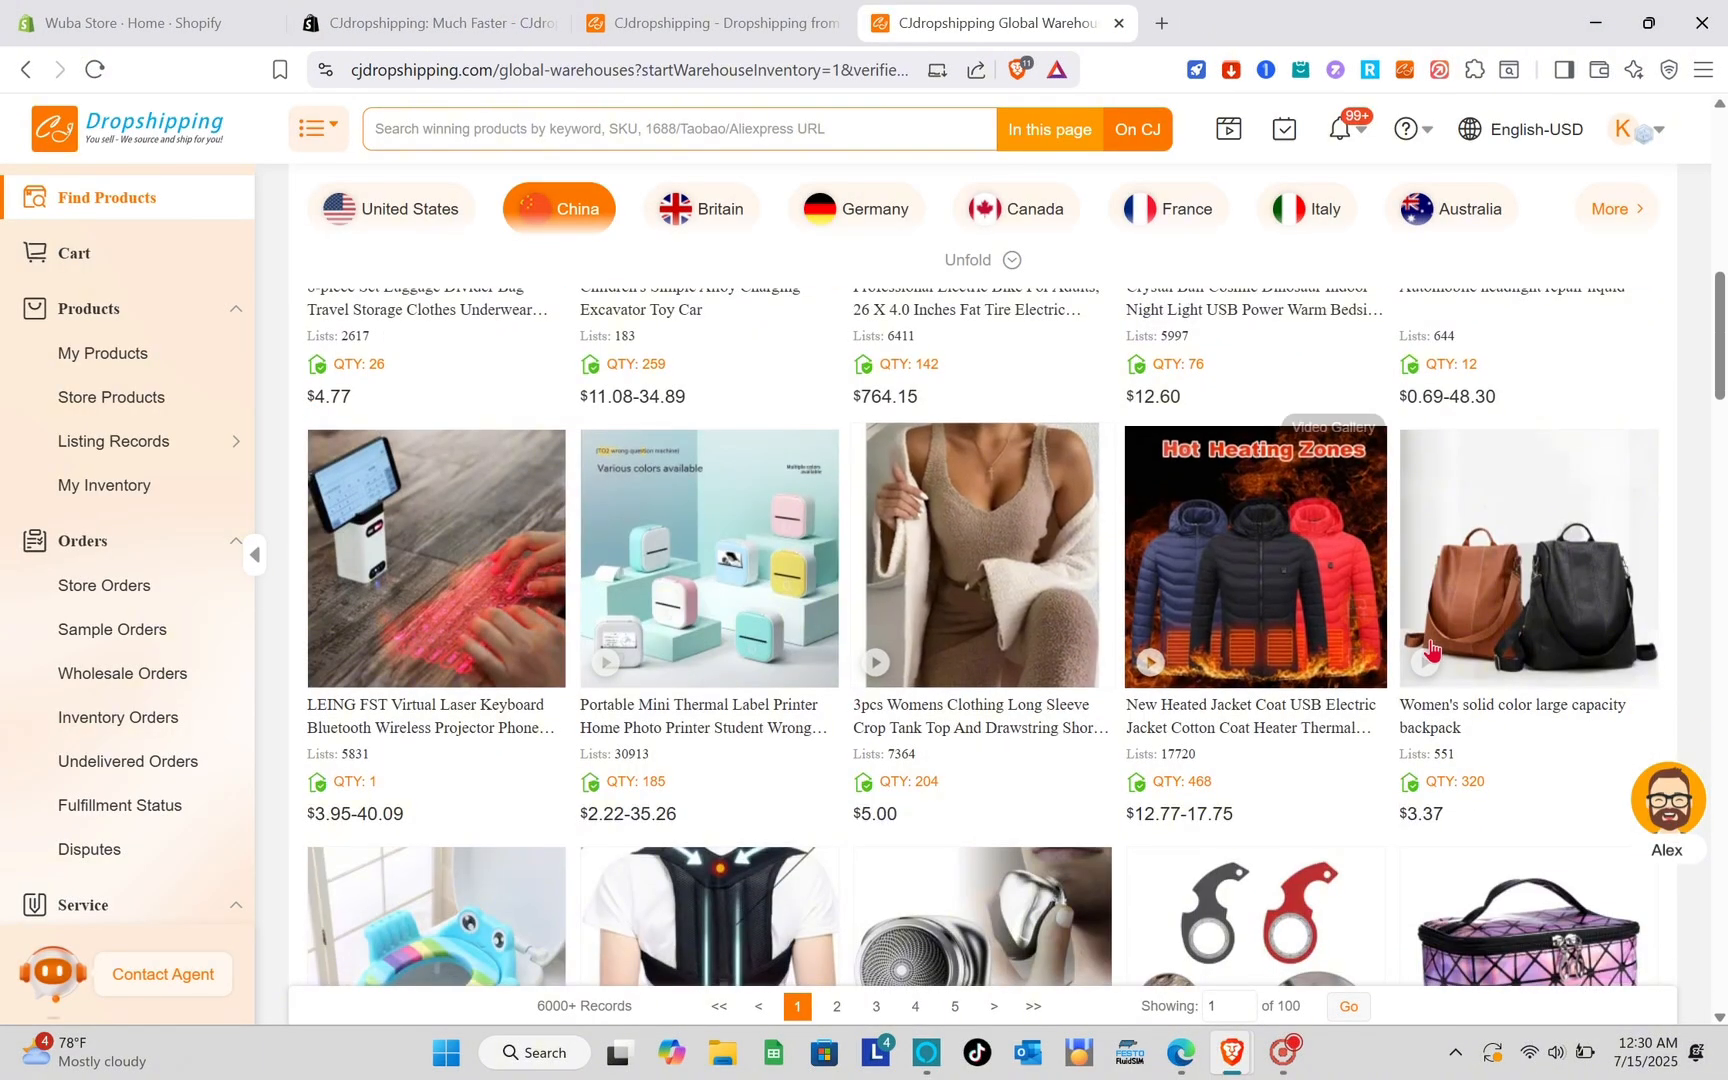
pyautogui.click(1432, 648)
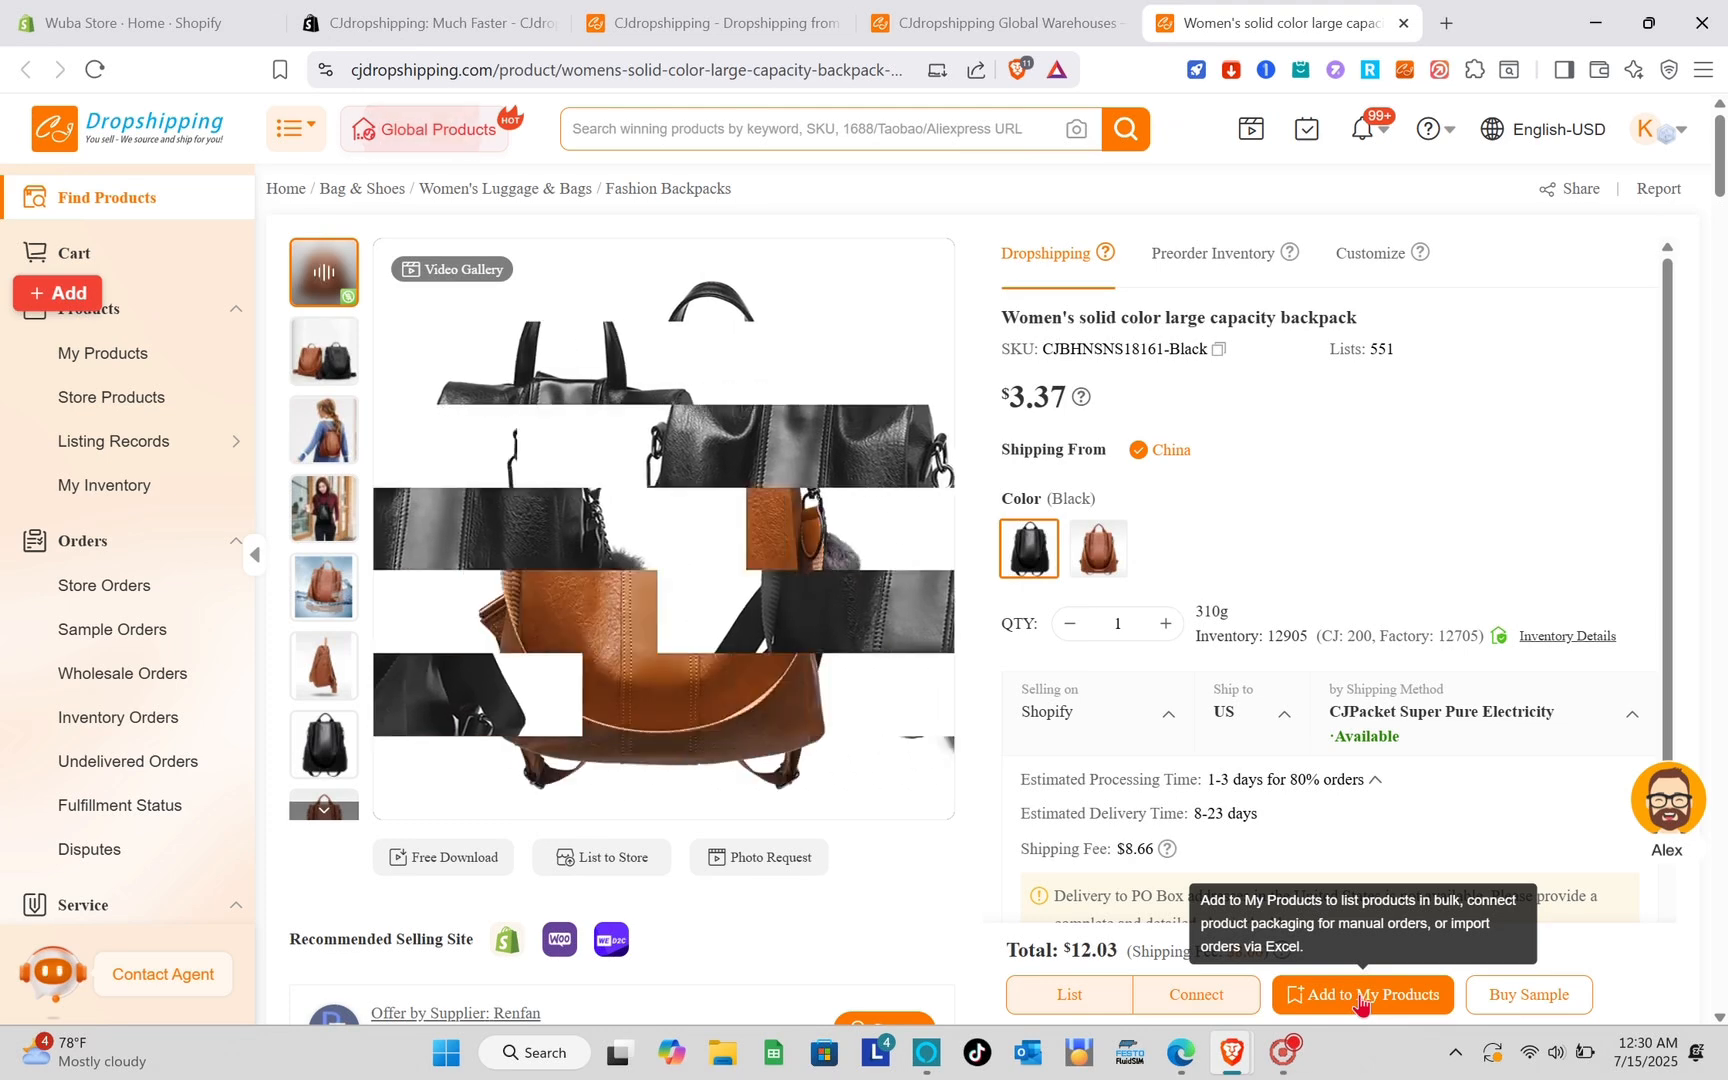
pyautogui.click(1360, 995)
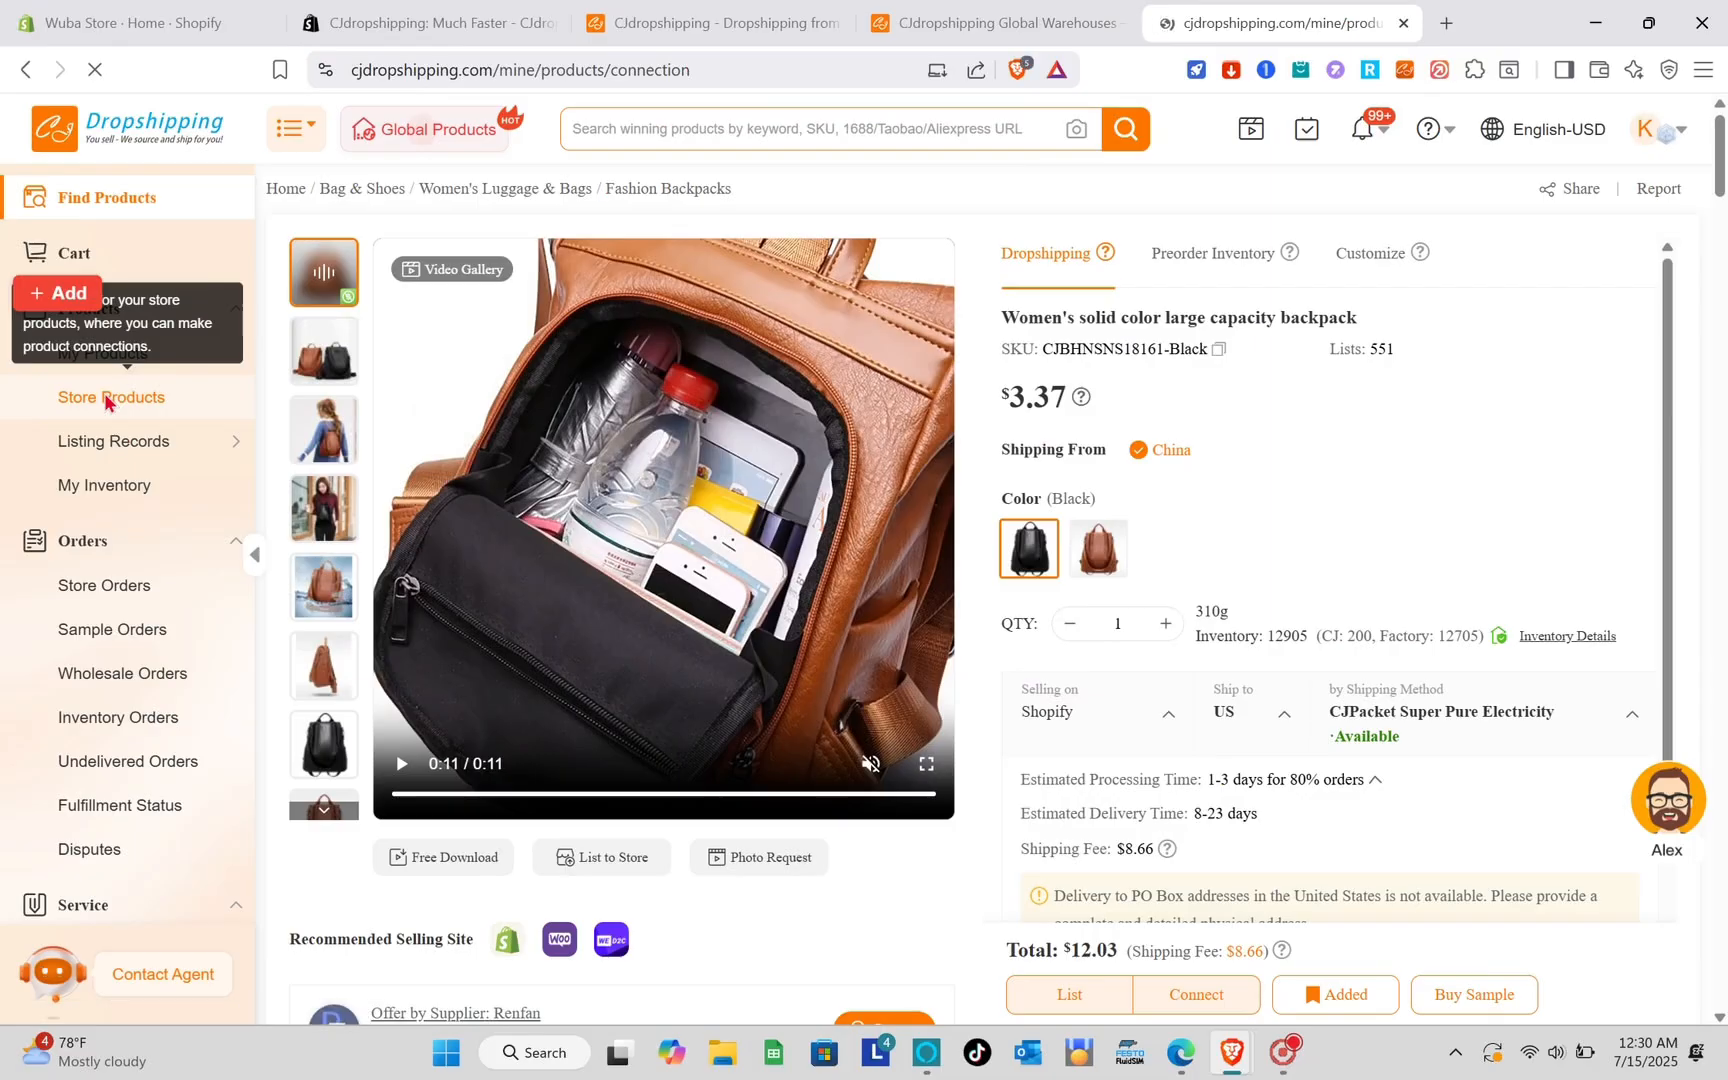
# Select both saved products in My Products and open the listing form for the Rearview Mirror Front Wheel Car Mirror
pyautogui.click(125, 320)
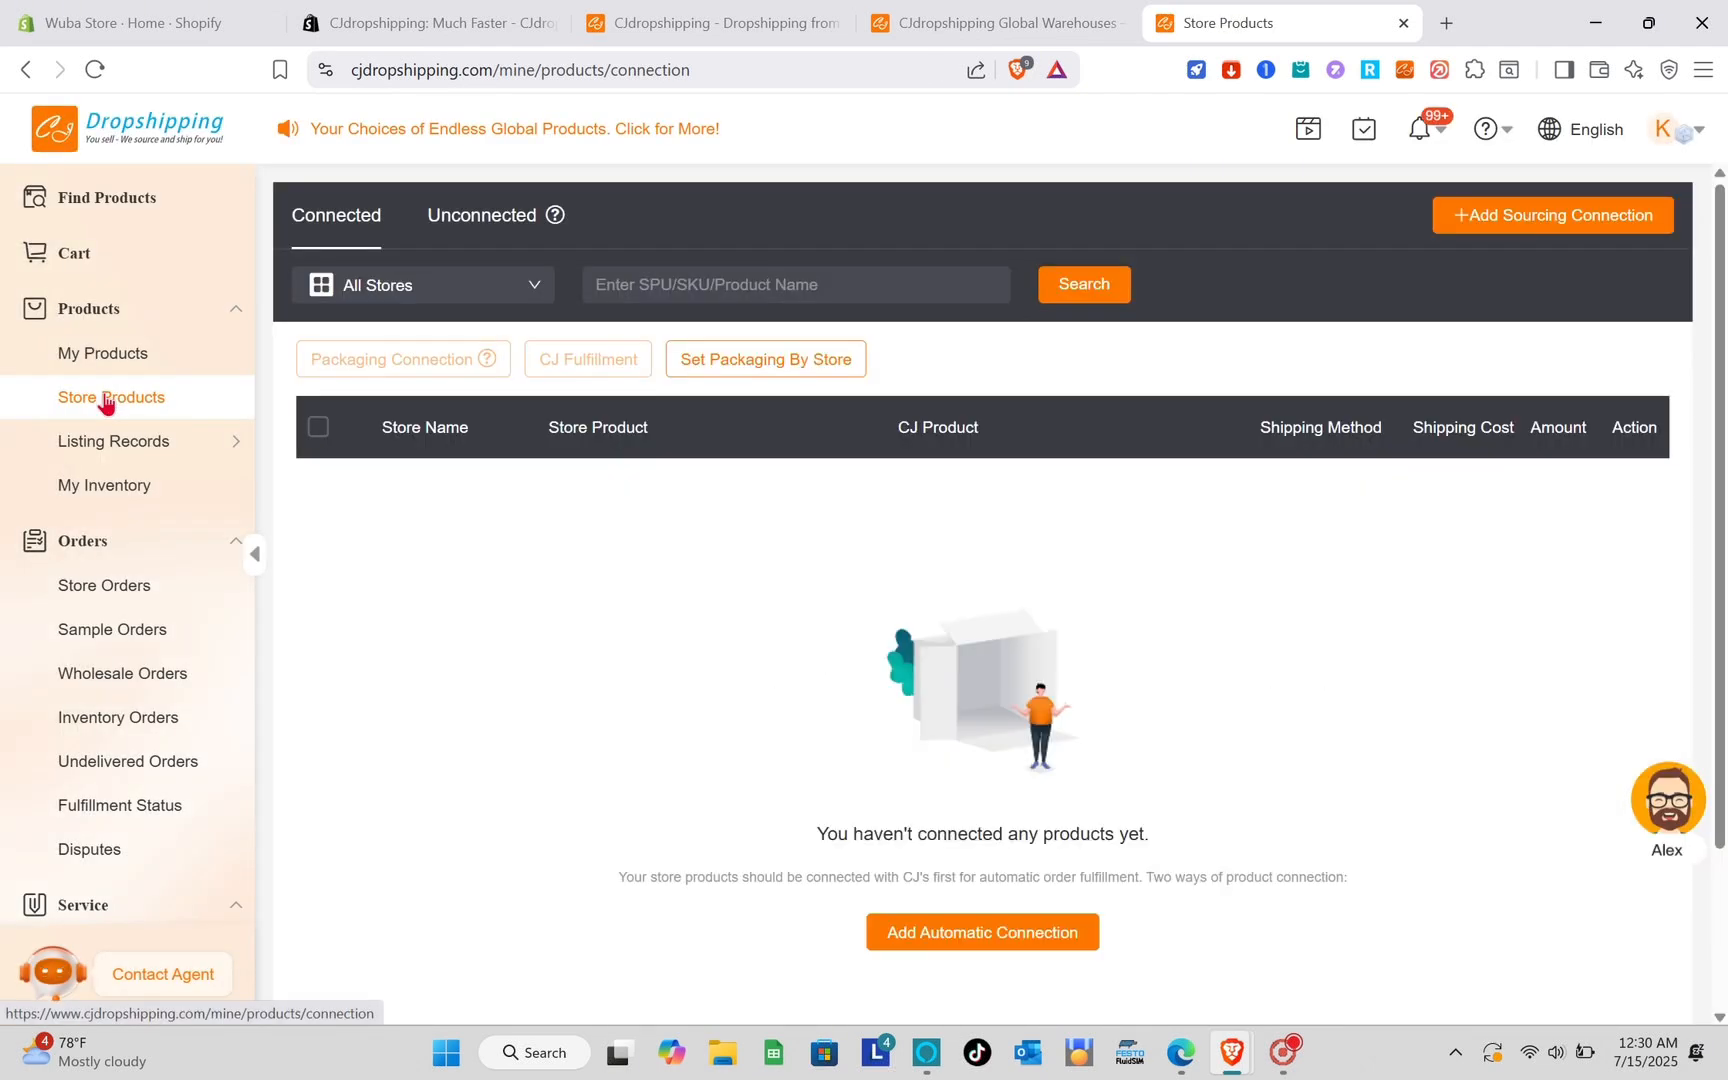
pyautogui.click(117, 356)
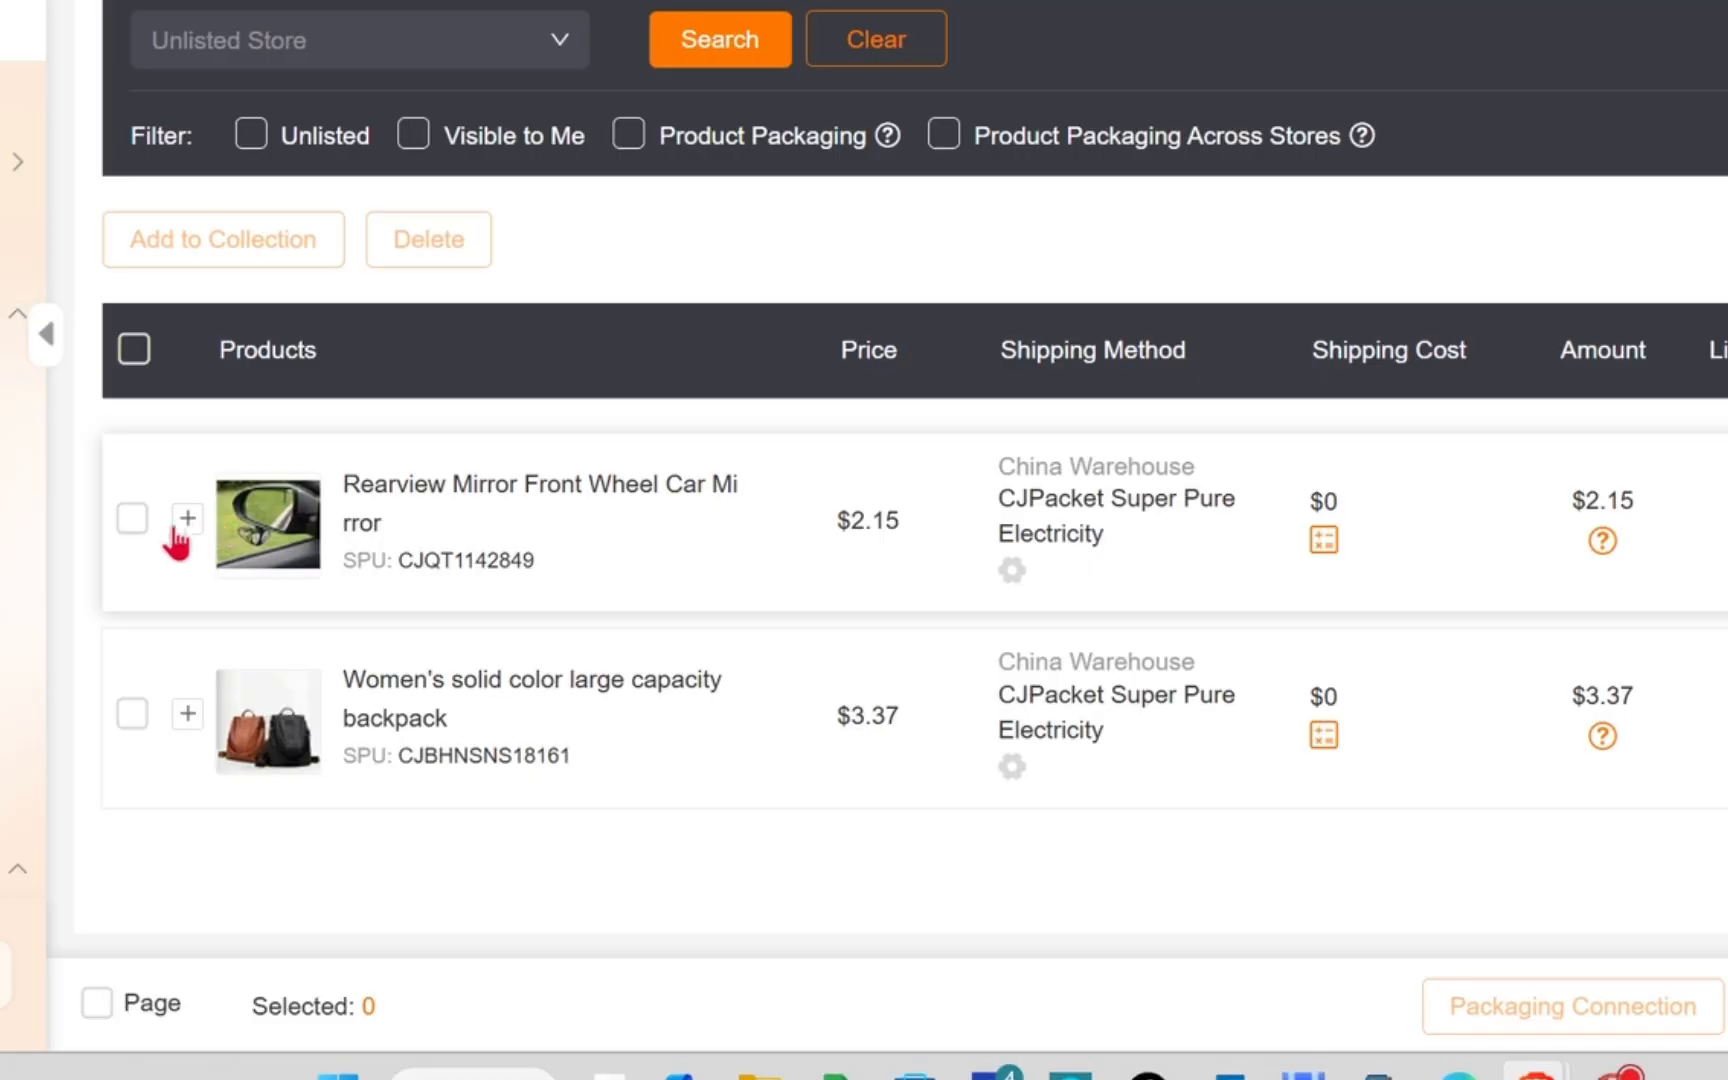
pyautogui.click(136, 716)
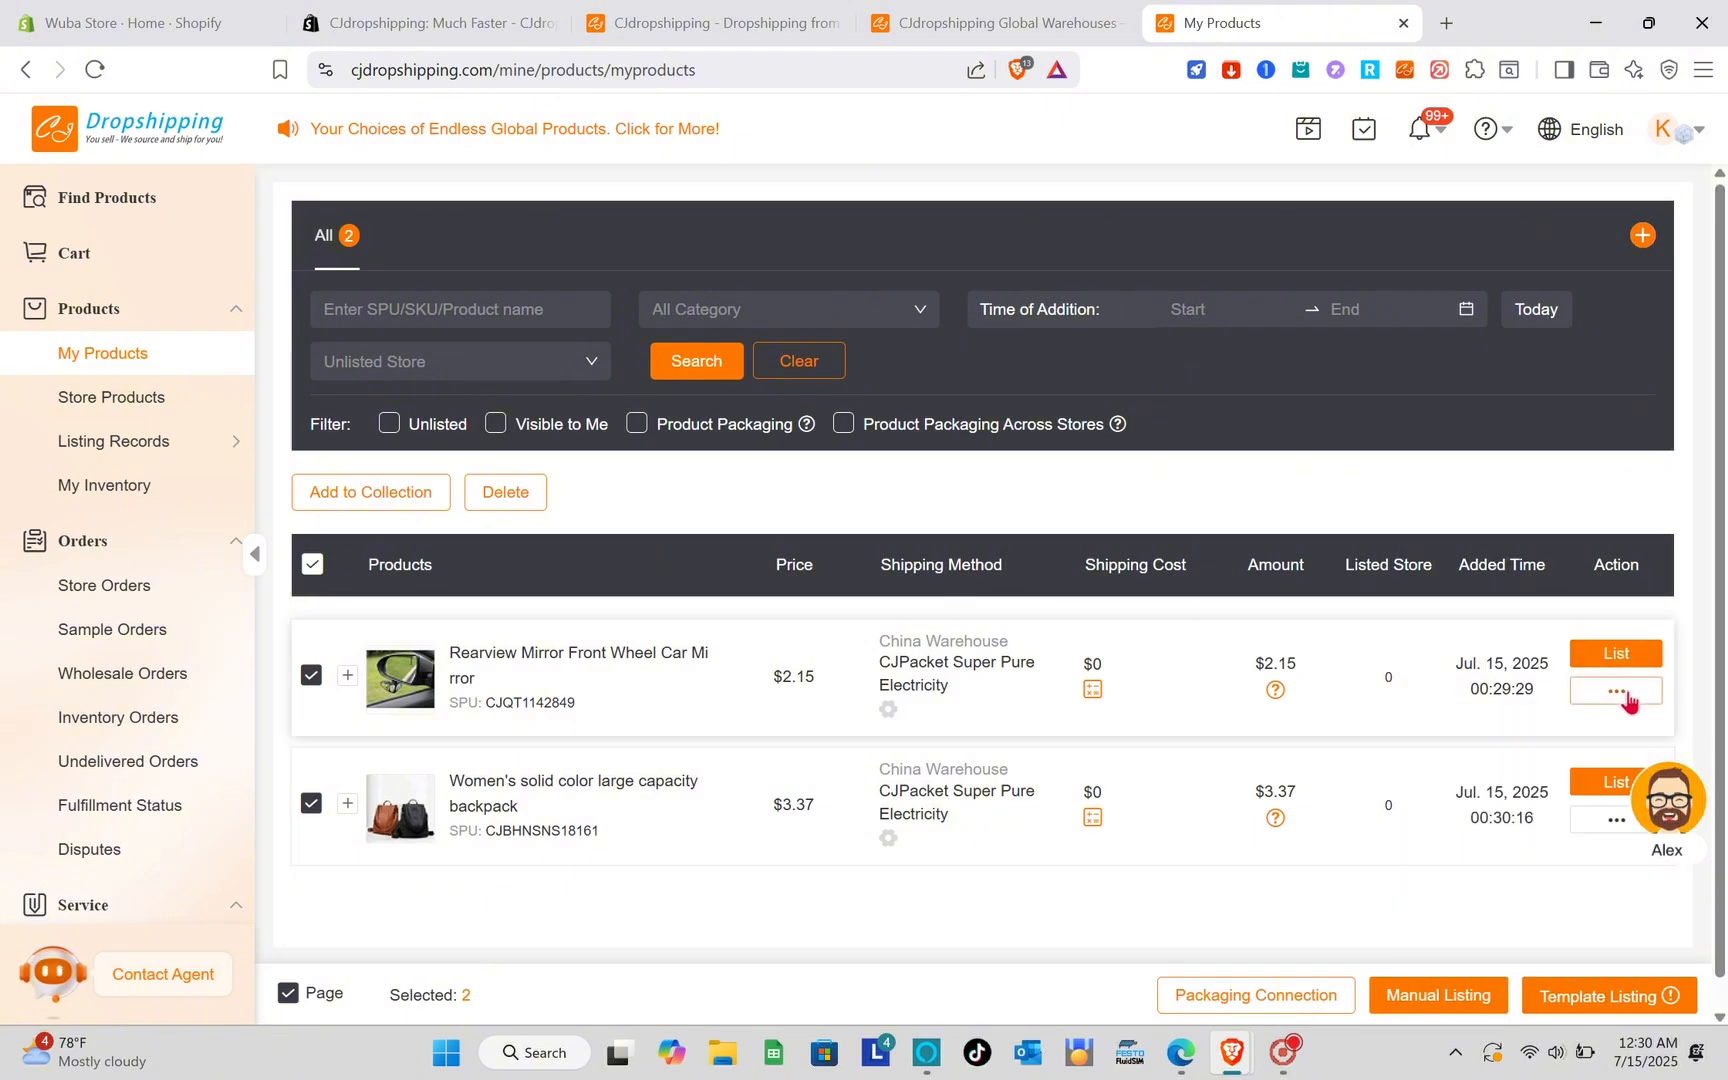
pyautogui.moveTo(1627, 698)
pyautogui.click(1612, 662)
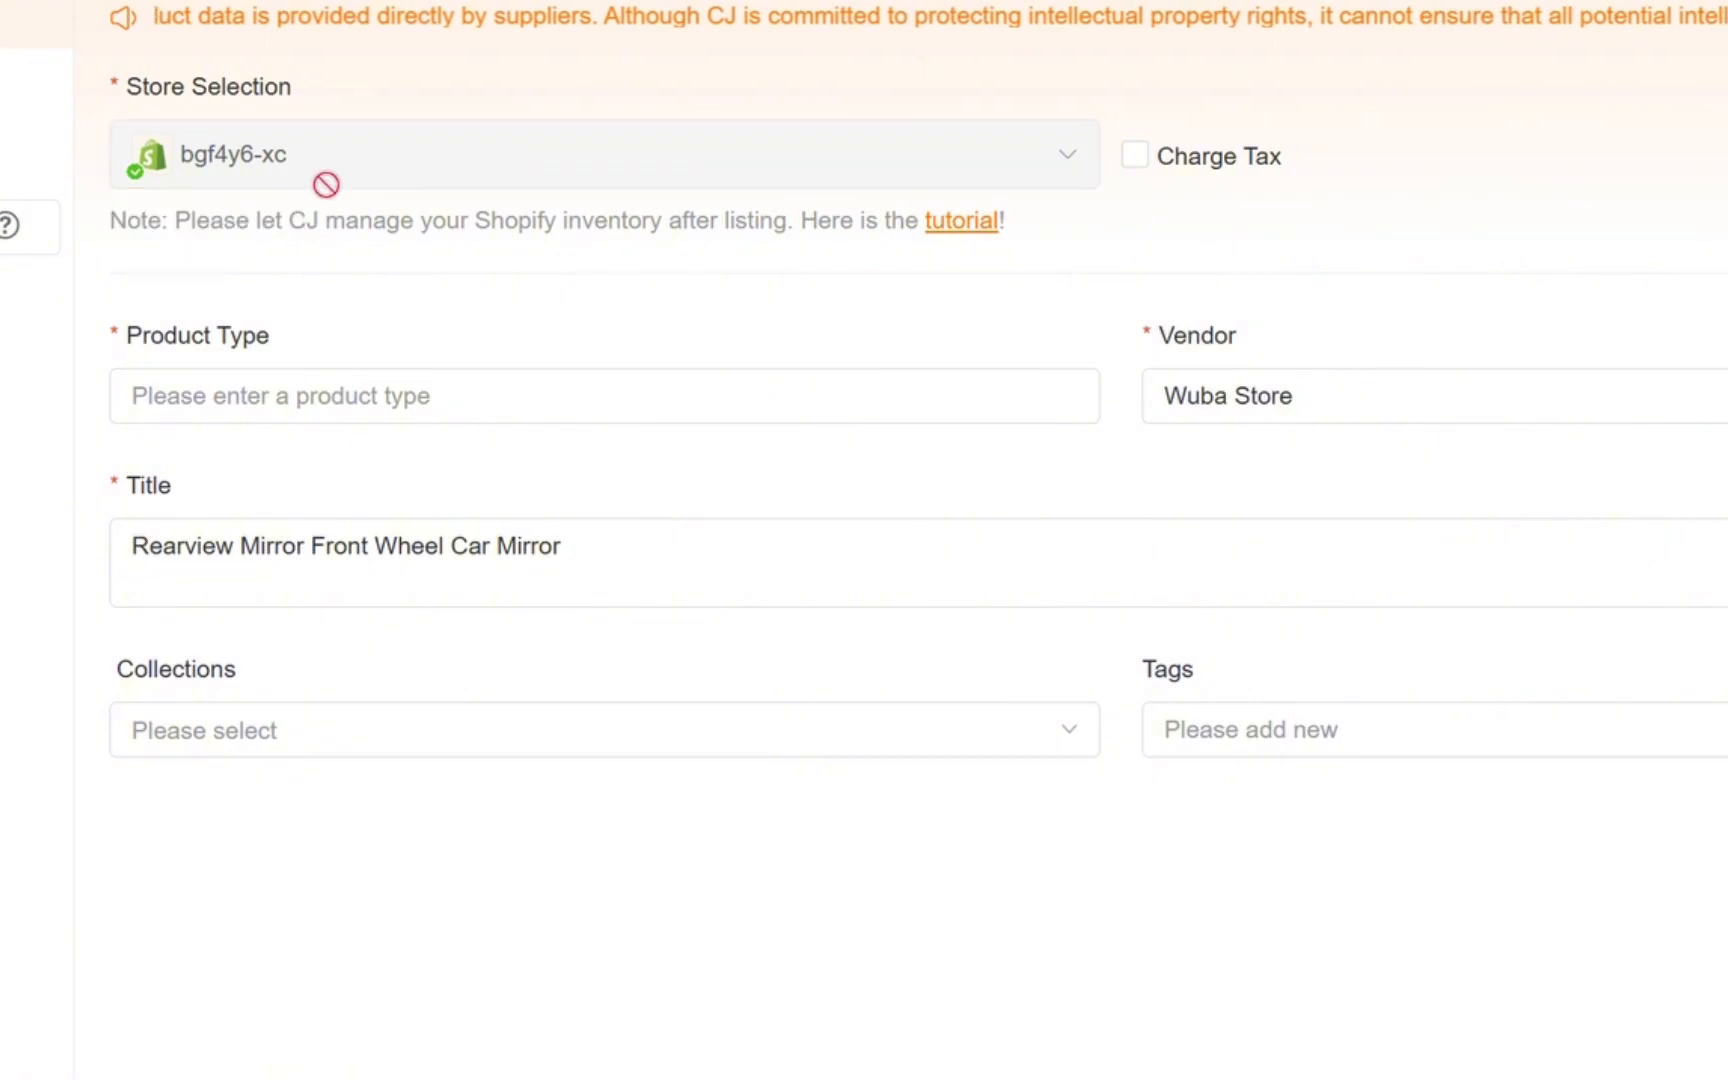
# Add Bag as the product type in the rearview mirror's listing form
pyautogui.click(351, 405)
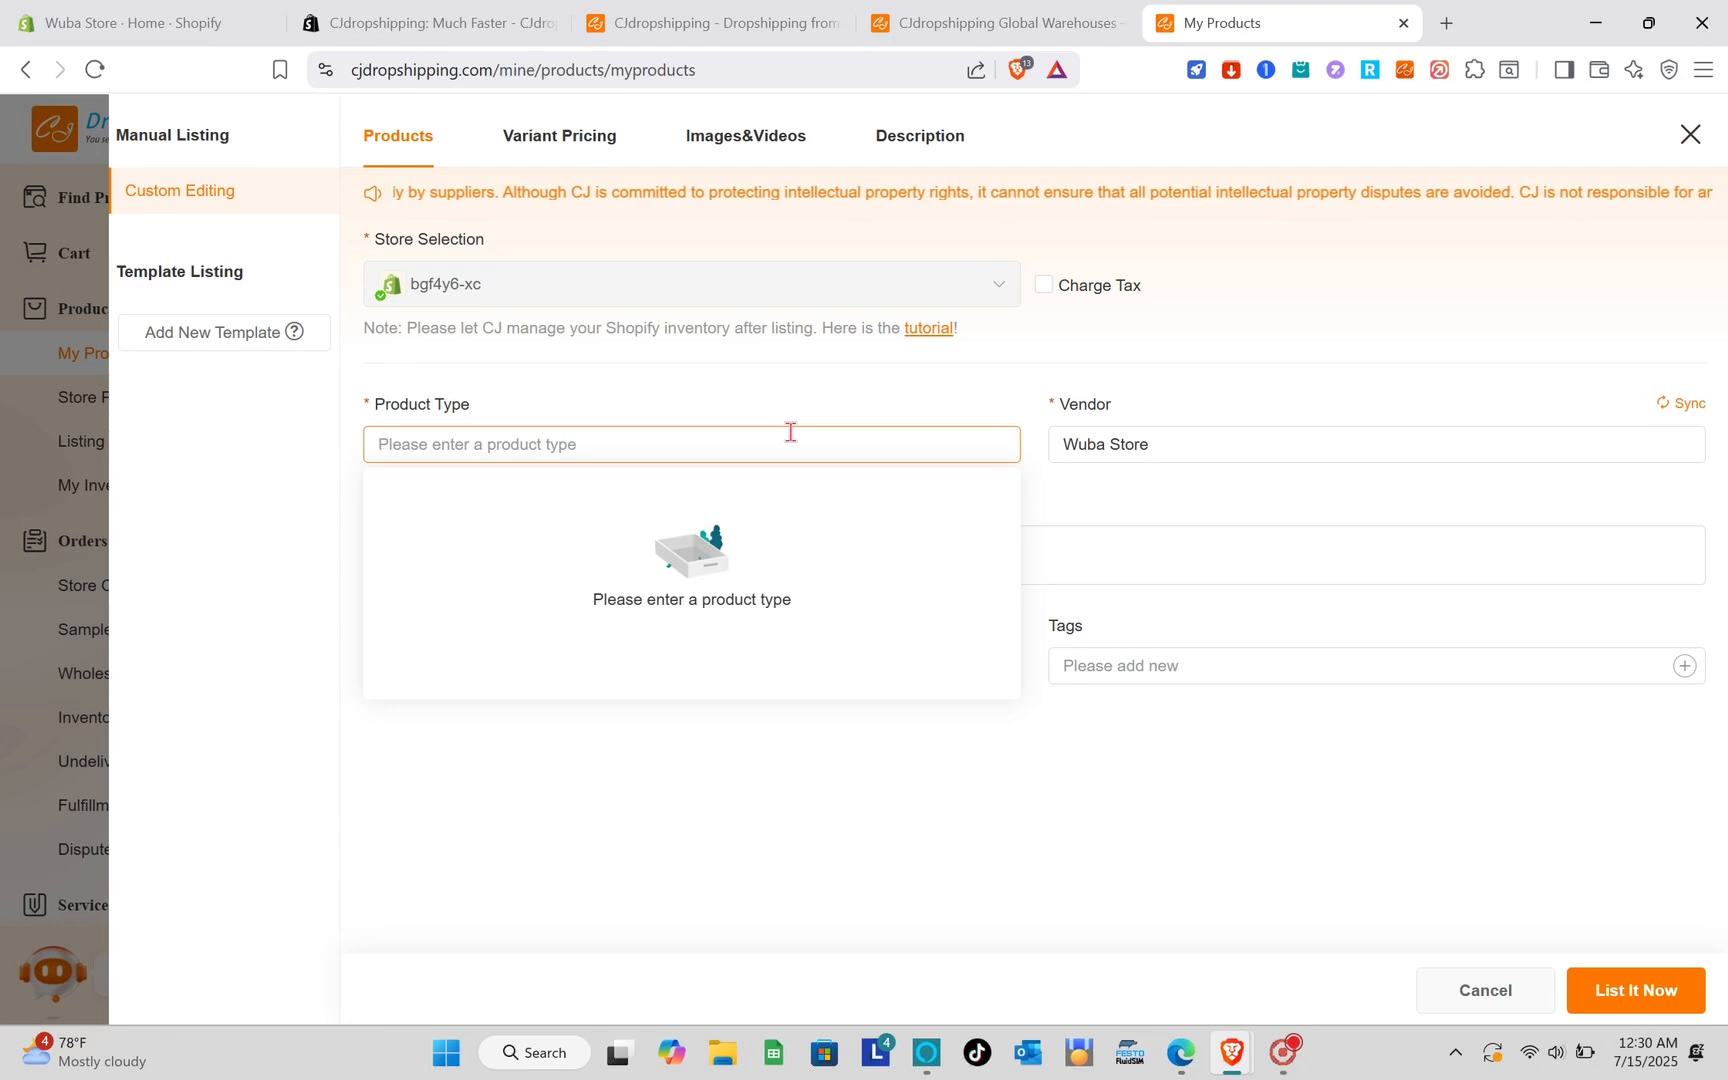
pyautogui.press('capslock')
pyautogui.write('B')
pyautogui.press('capslock')
pyautogui.write('ag')
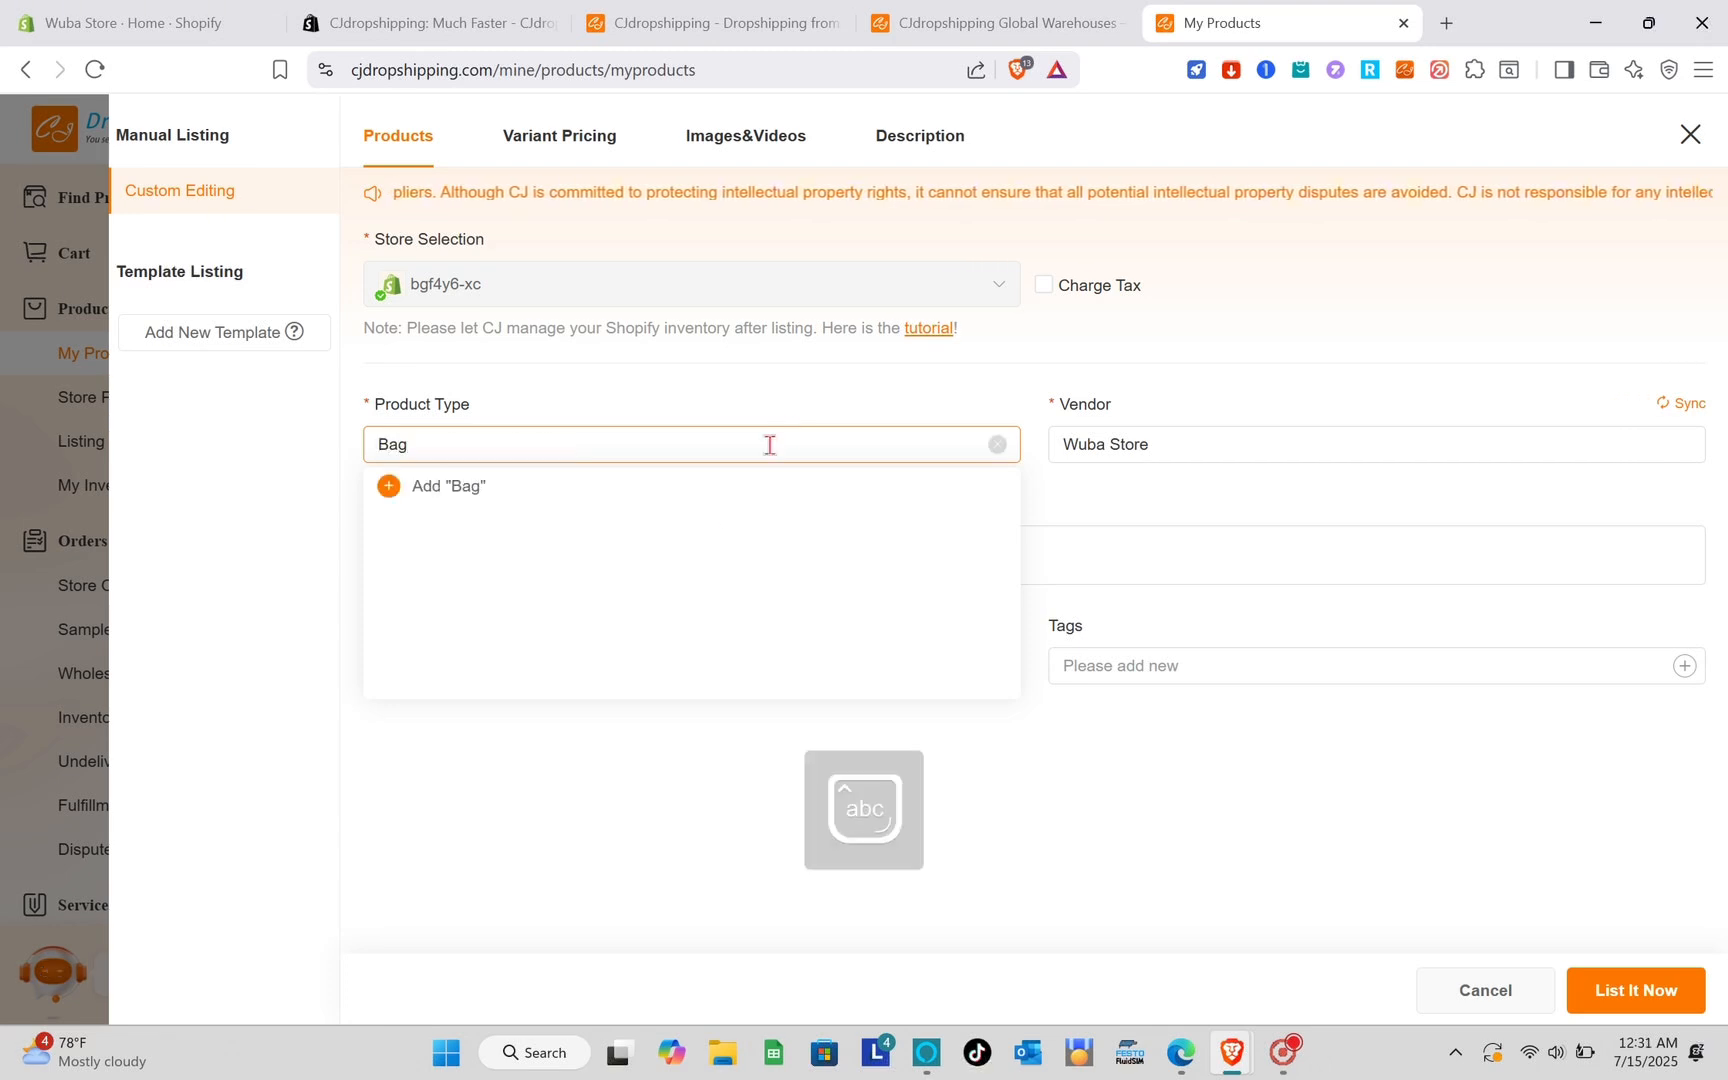
pyautogui.click(397, 491)
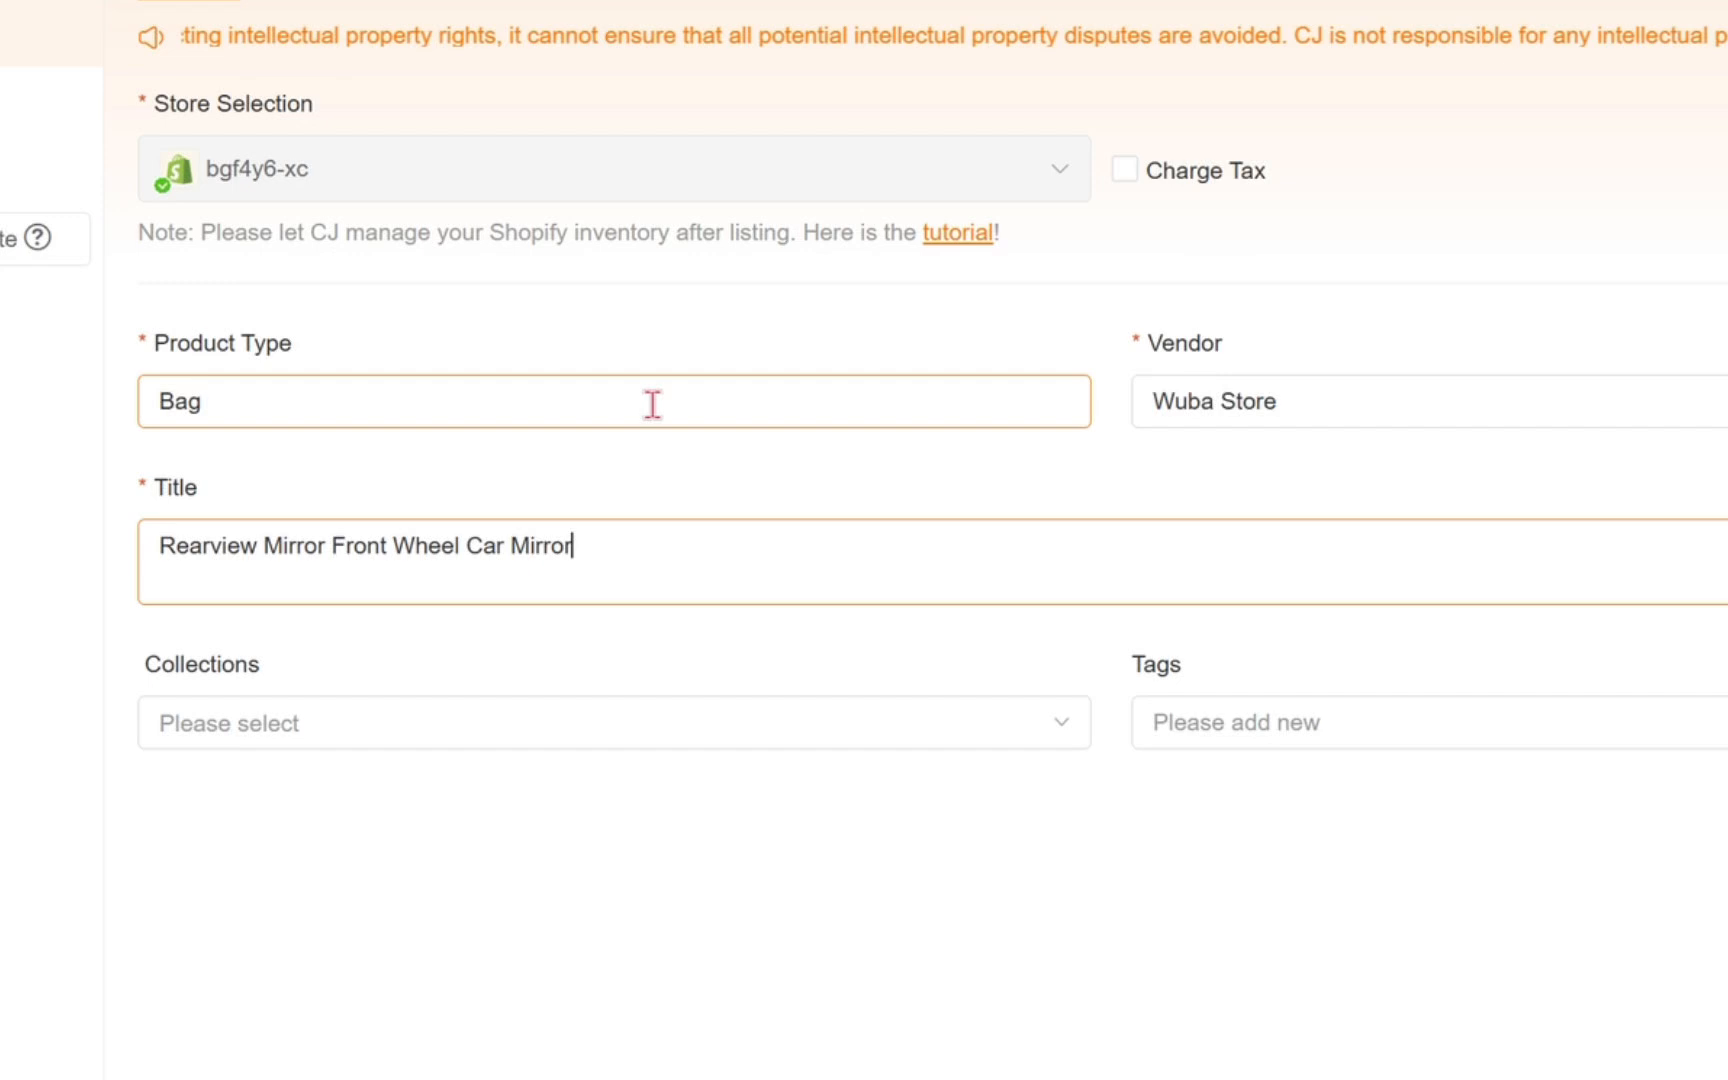
# Set the product type of the rearview mirror listing to Mirror and try to submit the listing
pyautogui.click(640, 407)
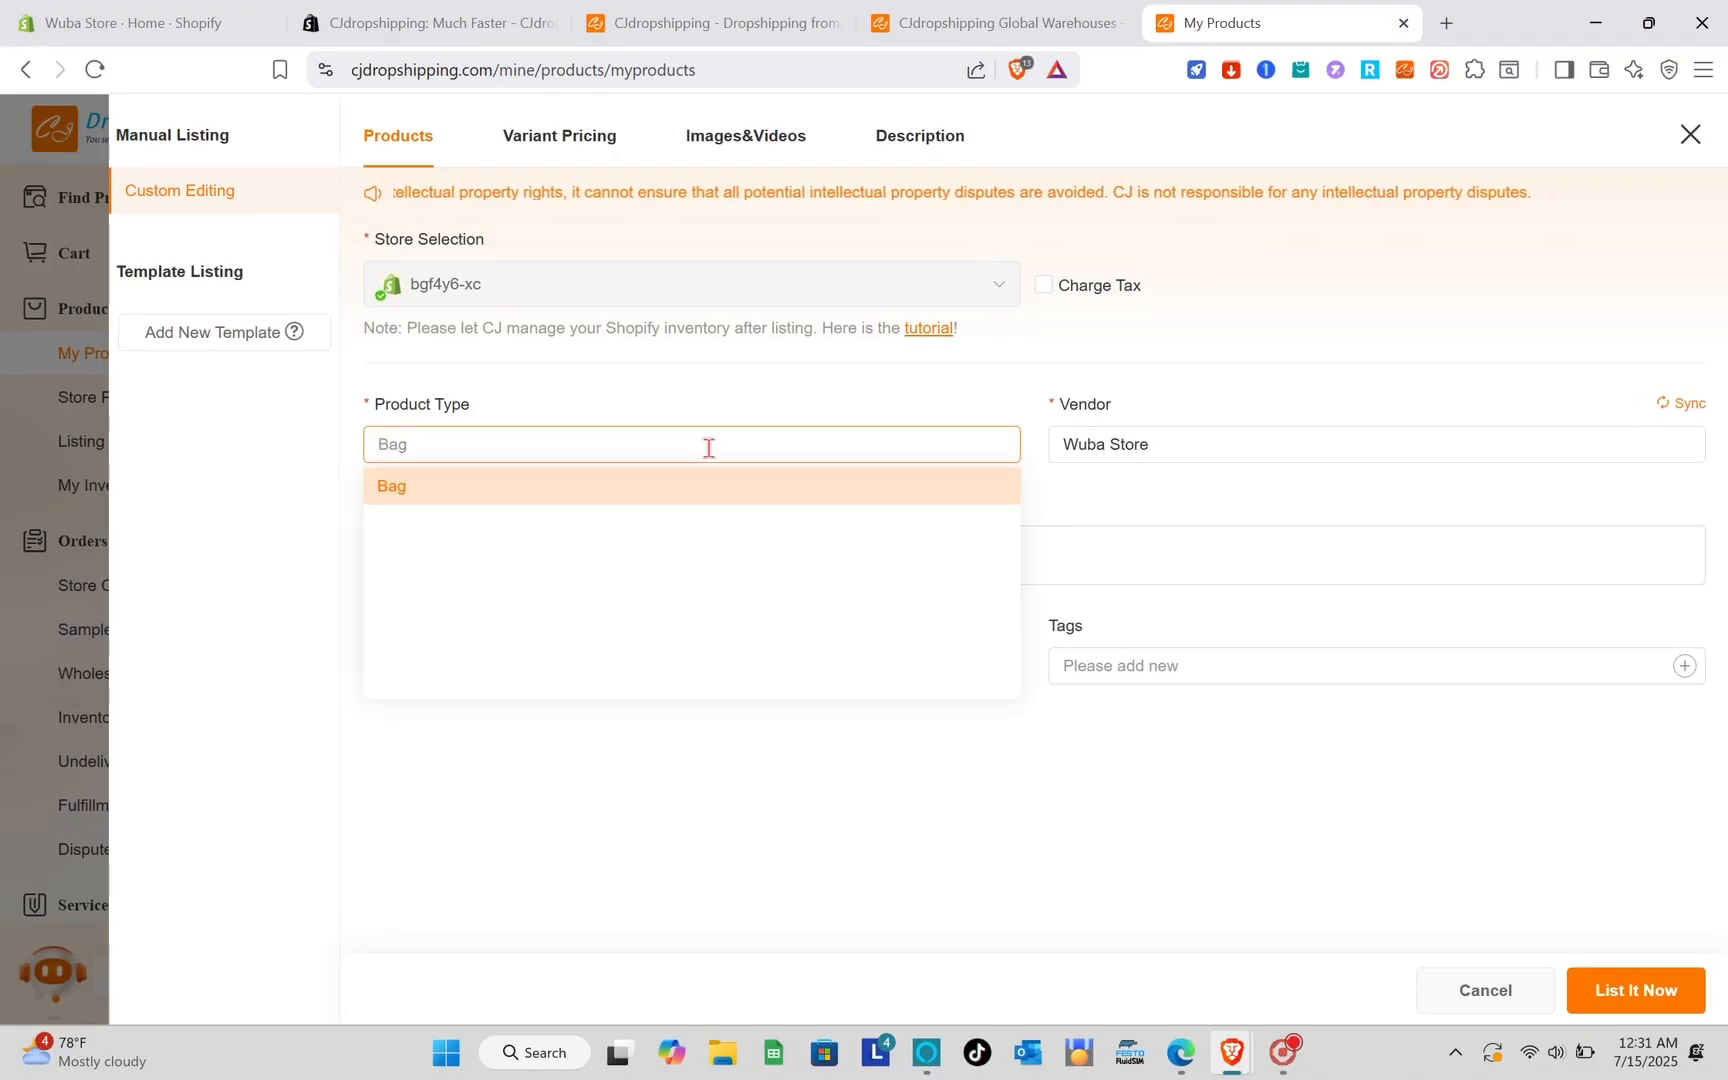
pyautogui.write('M')
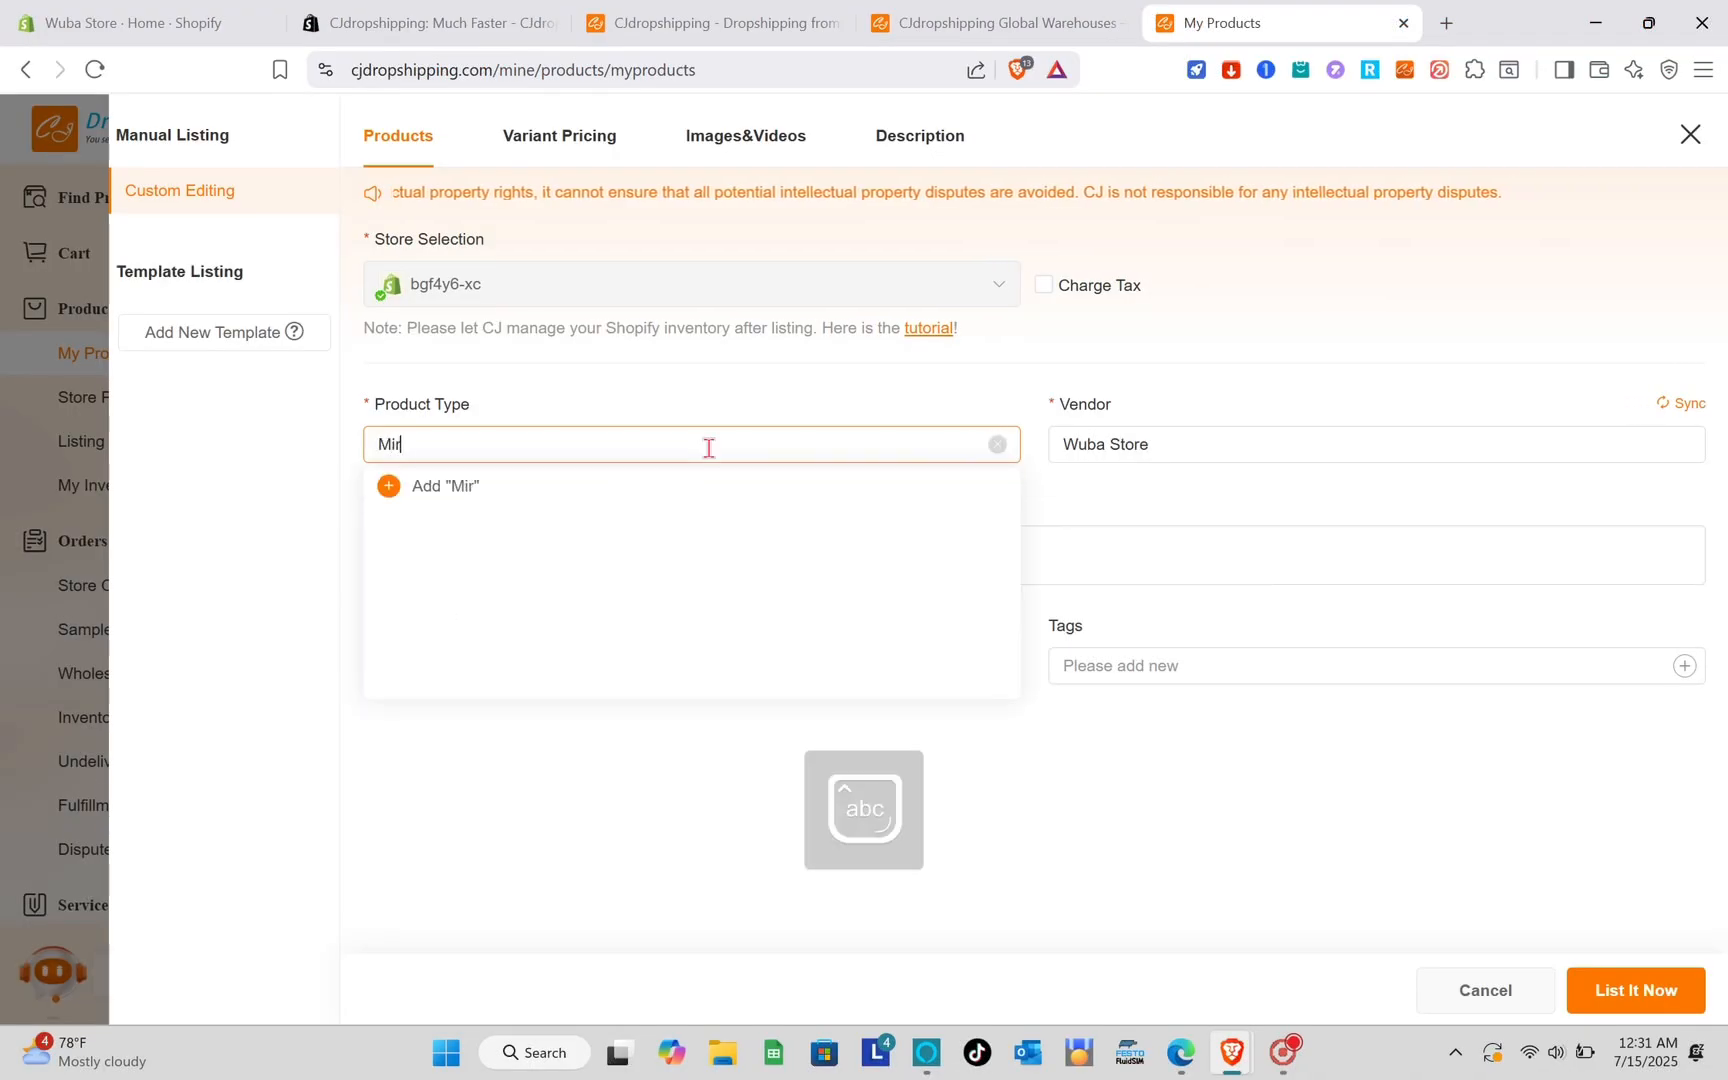
pyautogui.write('irror')
pyautogui.click(391, 488)
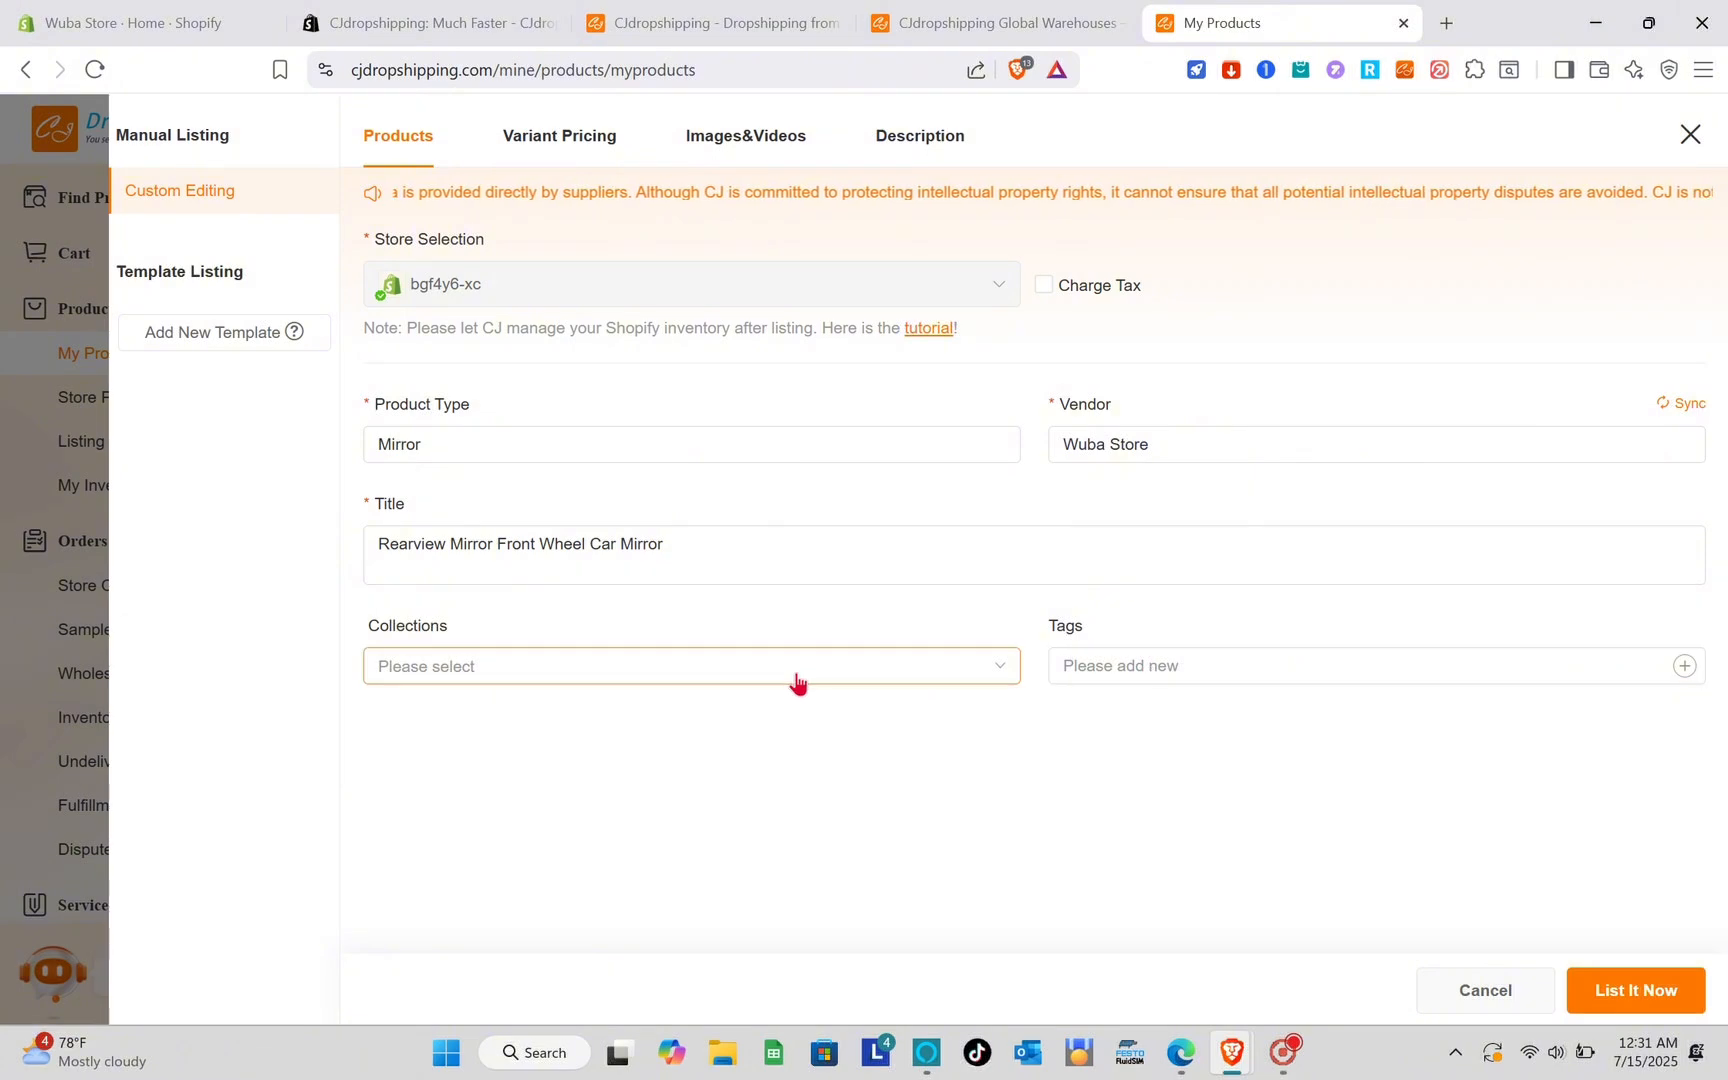
pyautogui.click(1641, 1013)
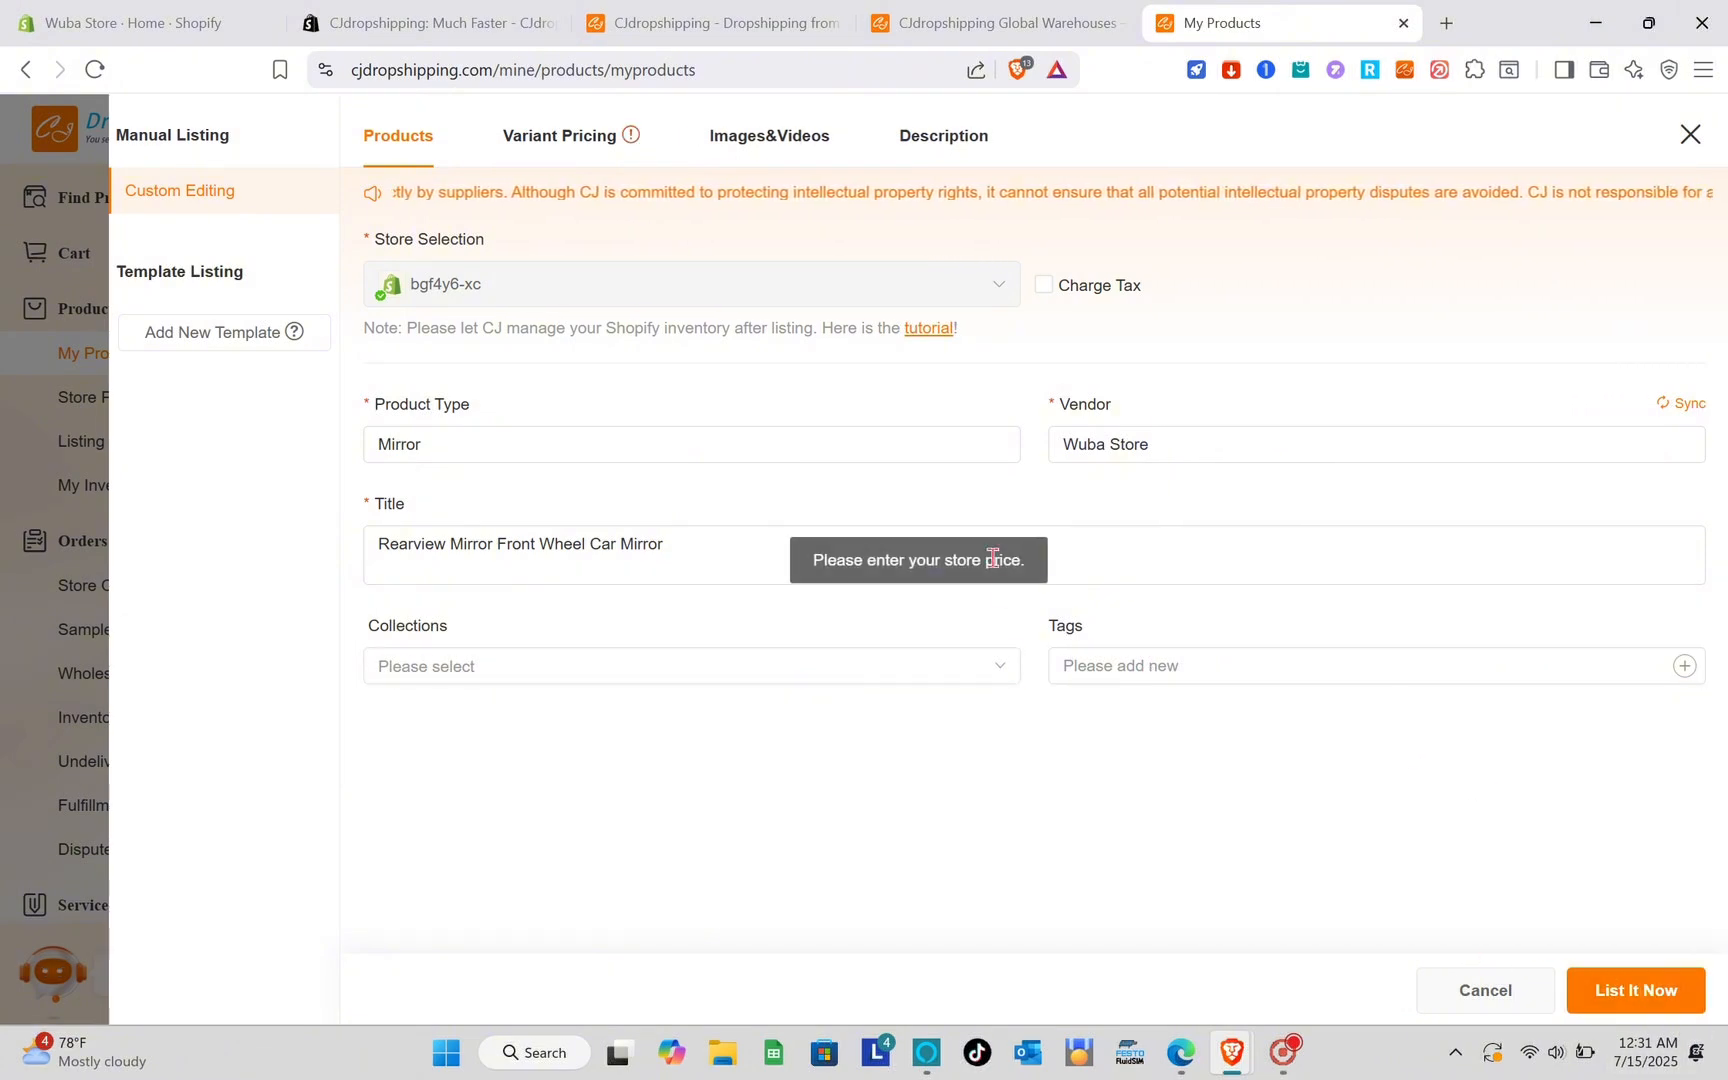
# Set the store price of the black left mirror variant to 300 PHP in the variant pricing
pyautogui.click(619, 141)
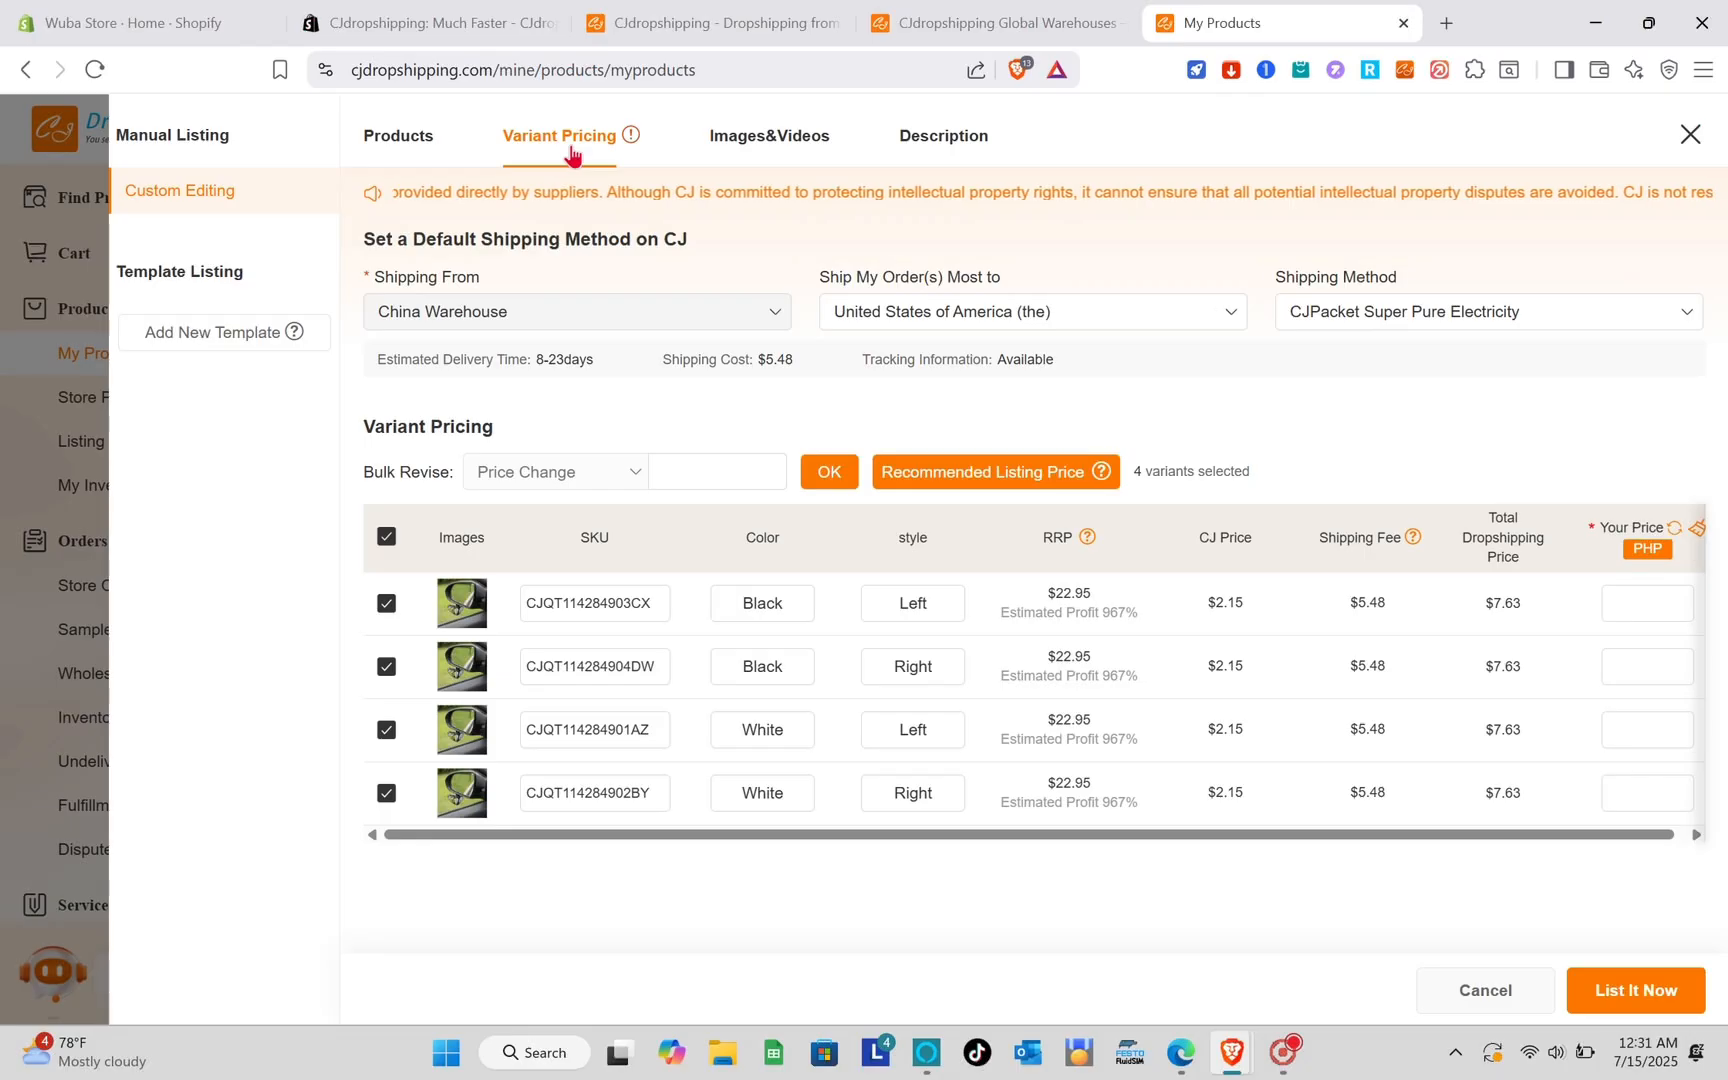
pyautogui.hscroll(1, 1579, 657)
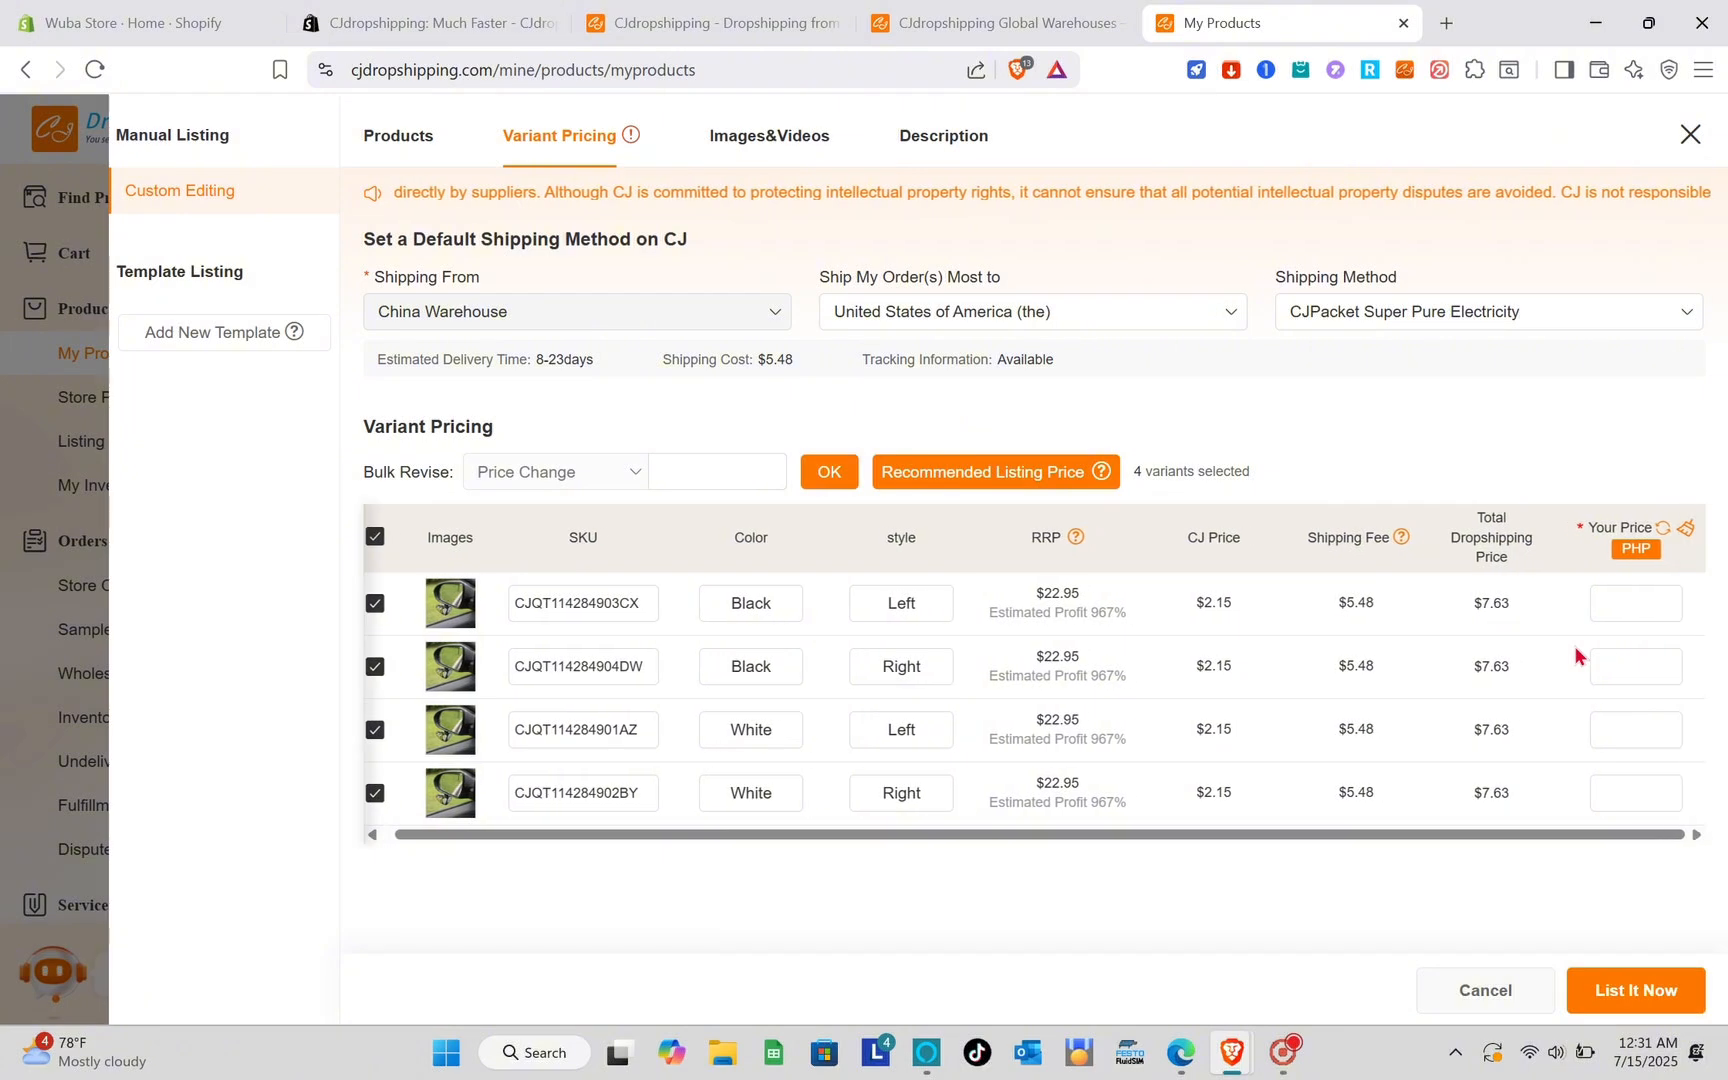
pyautogui.click(1640, 610)
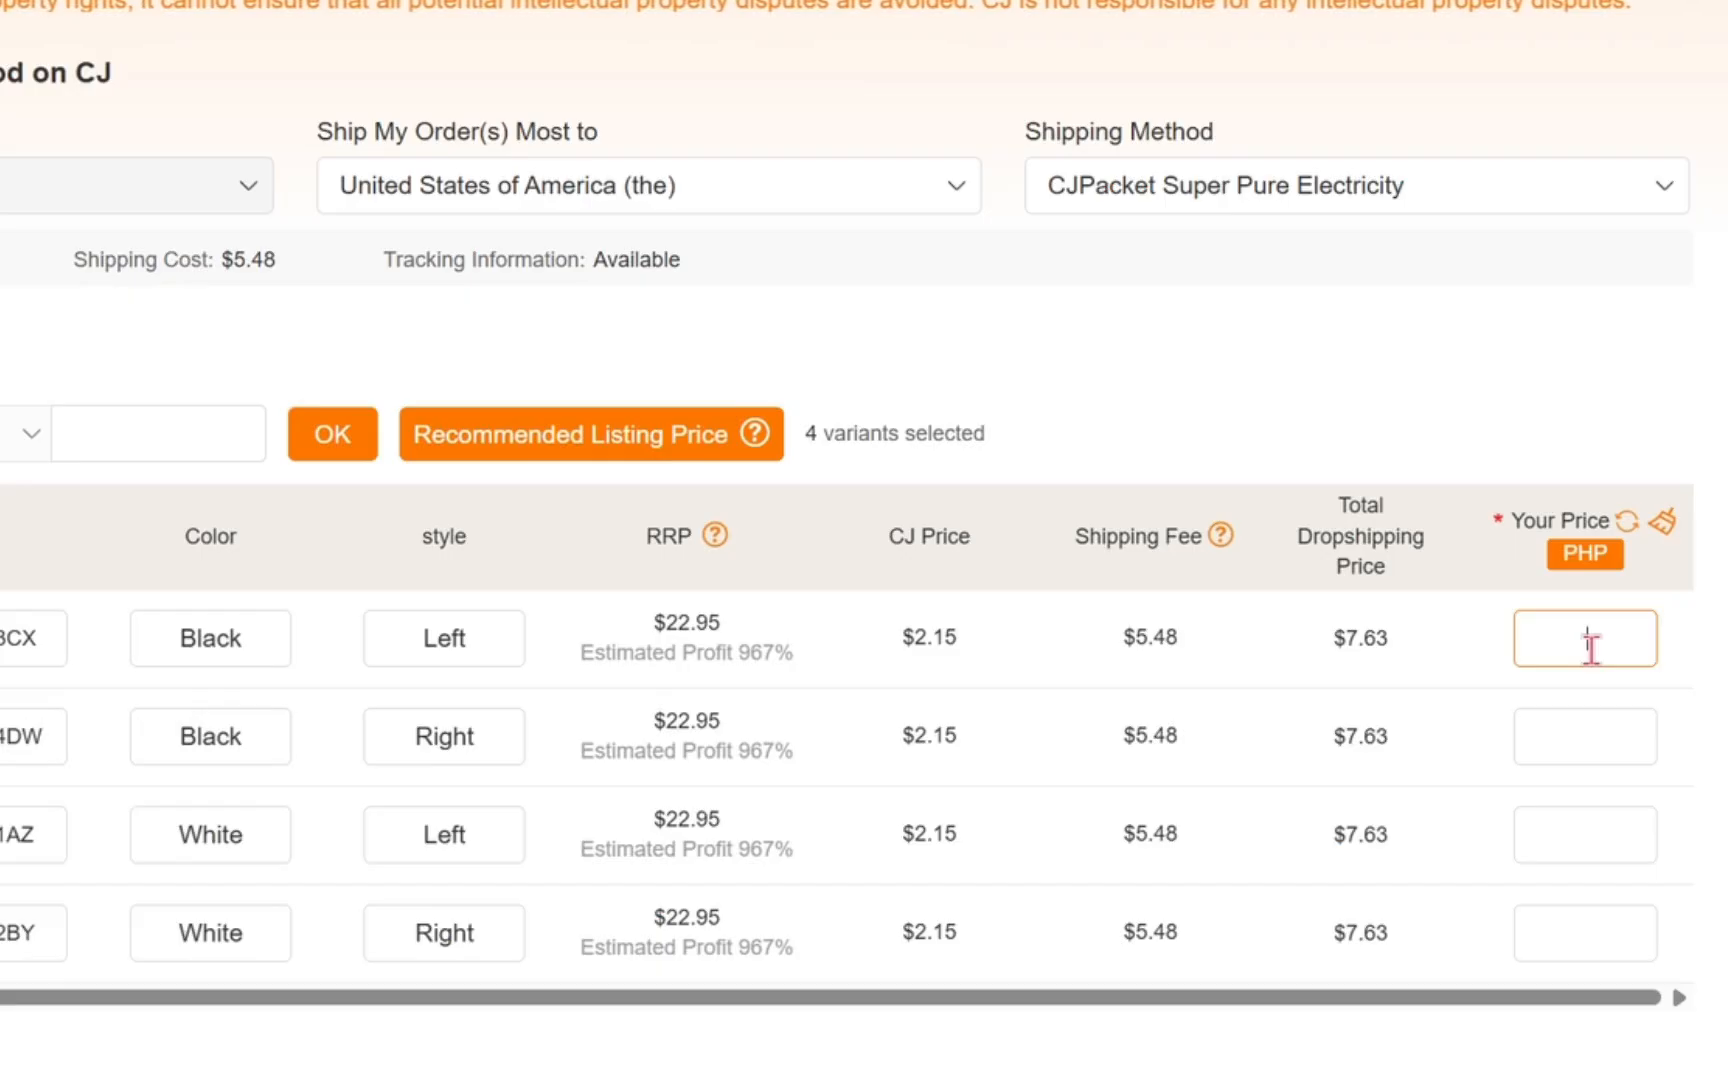
pyautogui.write('300')
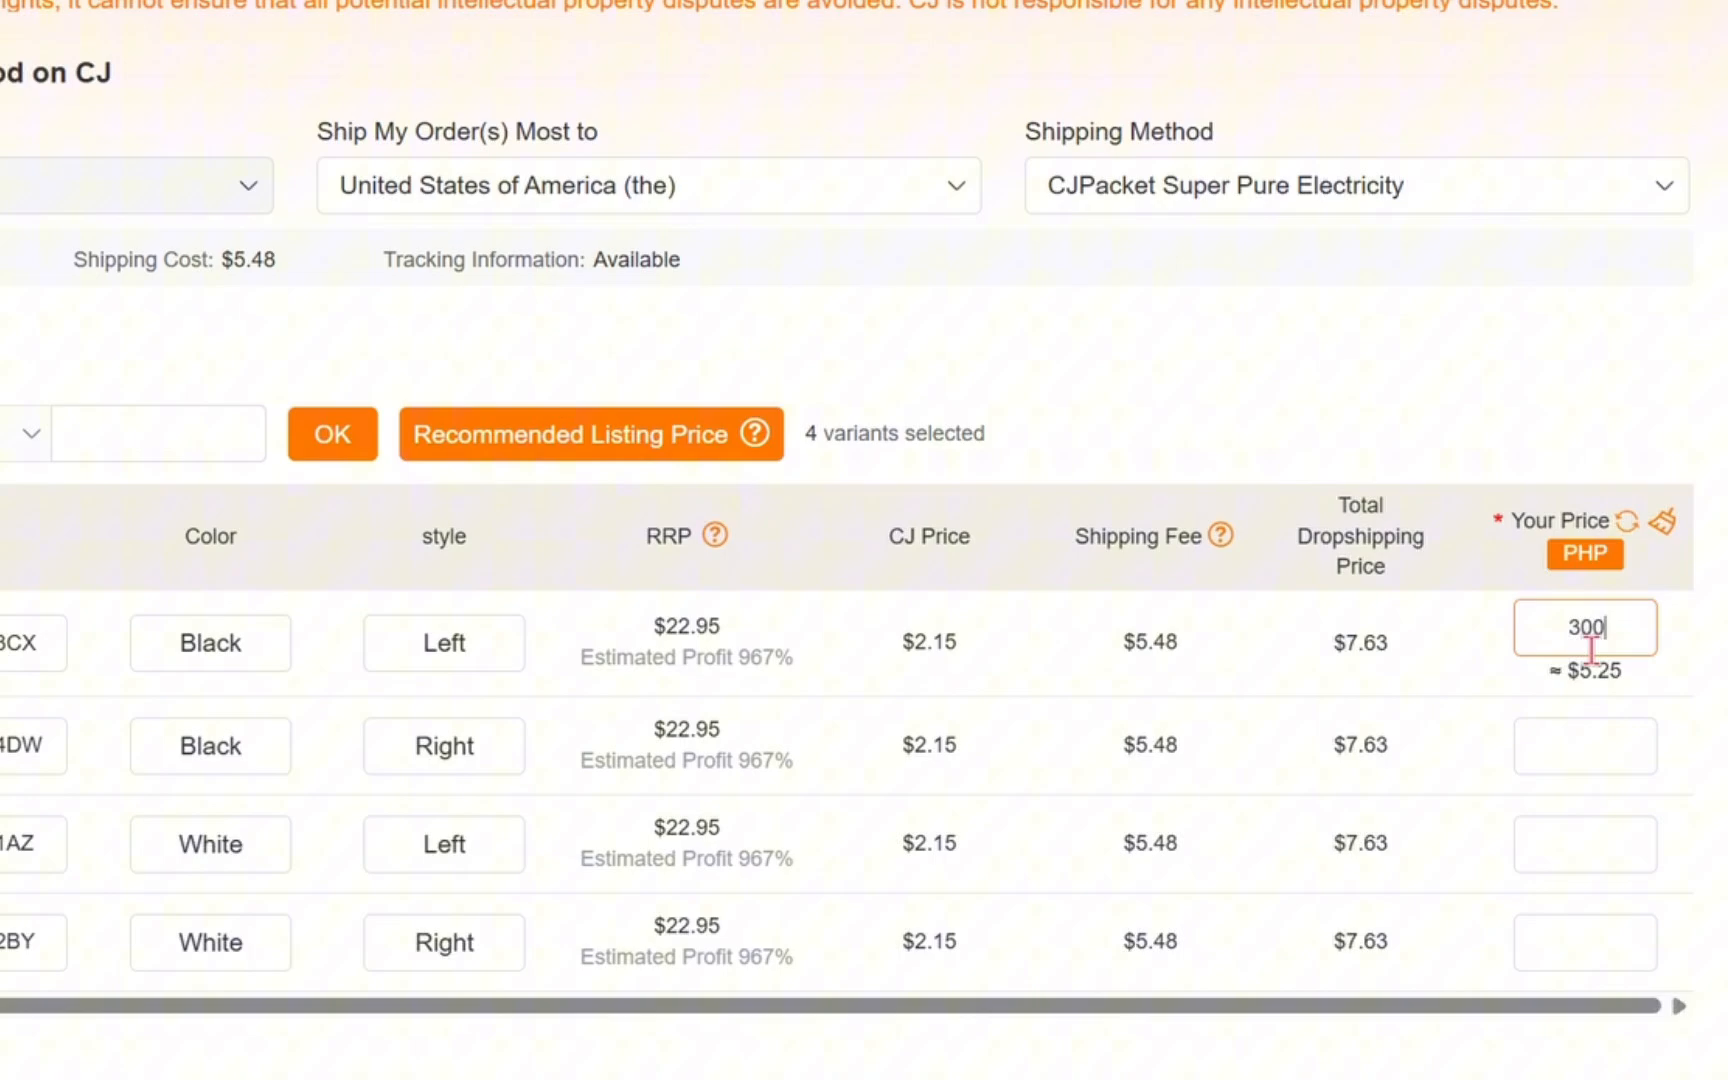
# Set the store price of the black right, white left and white right mirror variants to 300 PHP and submit the listing
pyautogui.click(1591, 733)
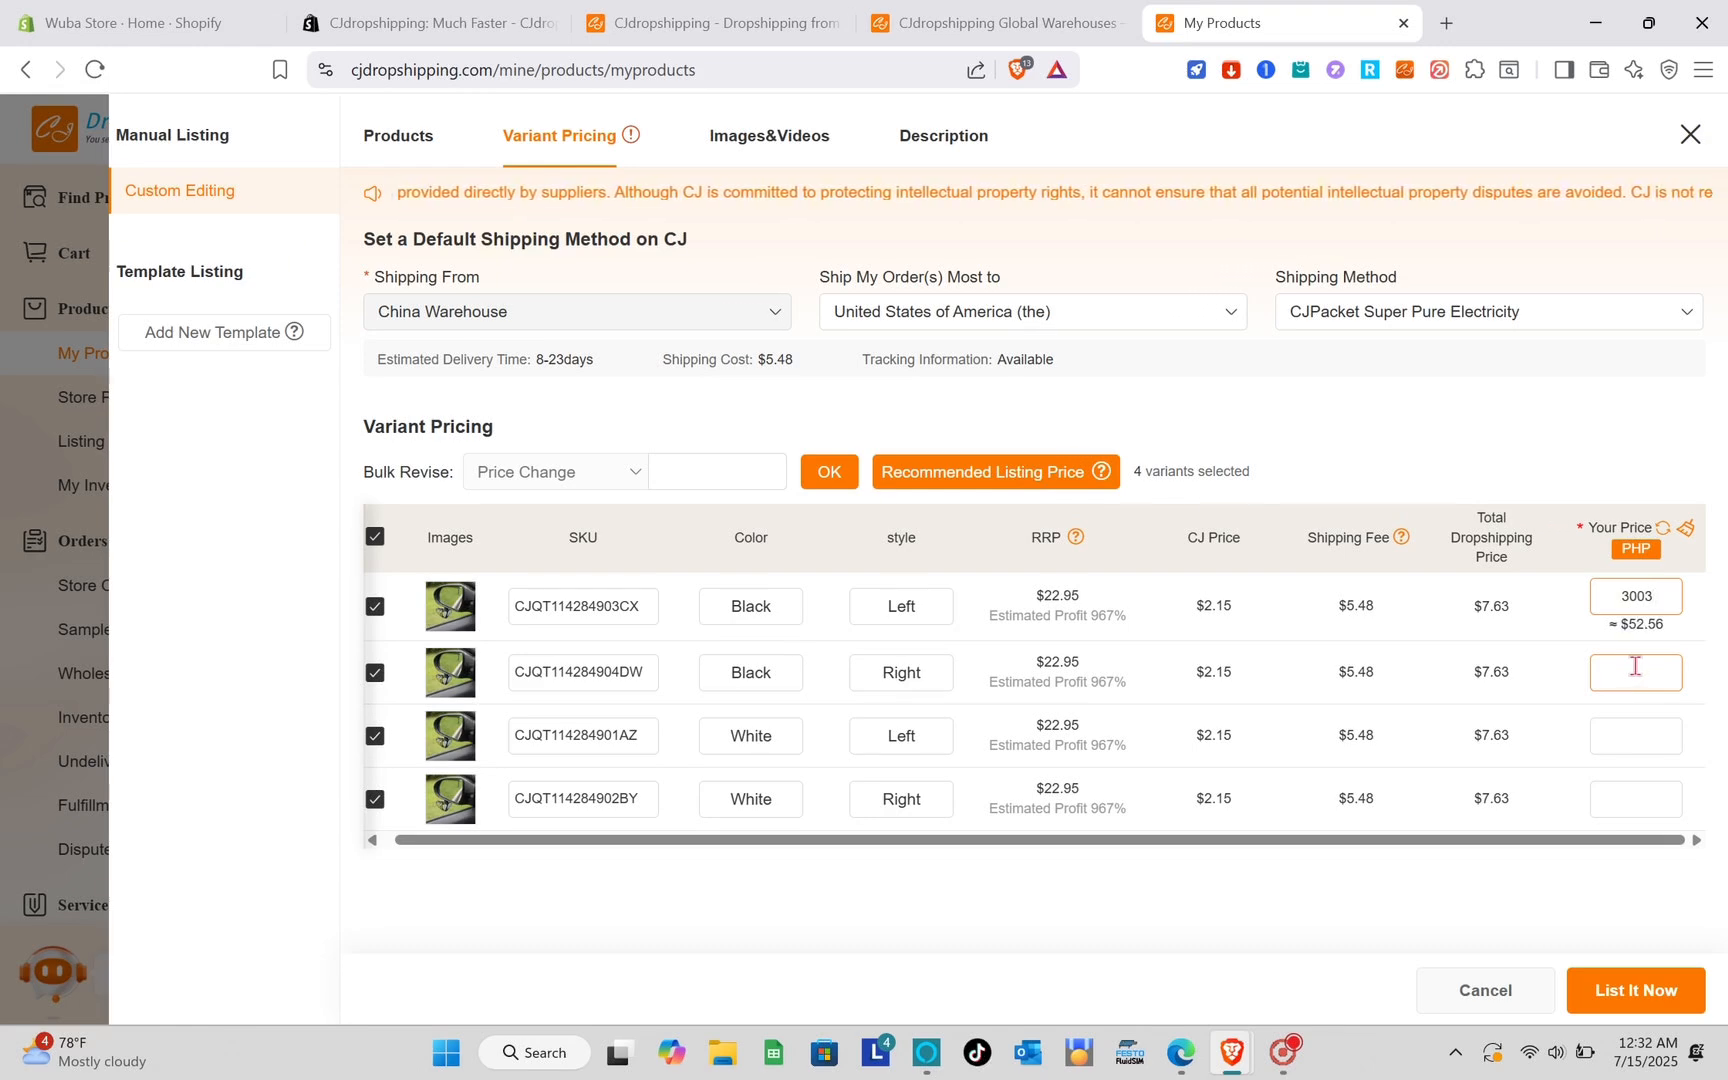
pyautogui.click(1635, 668)
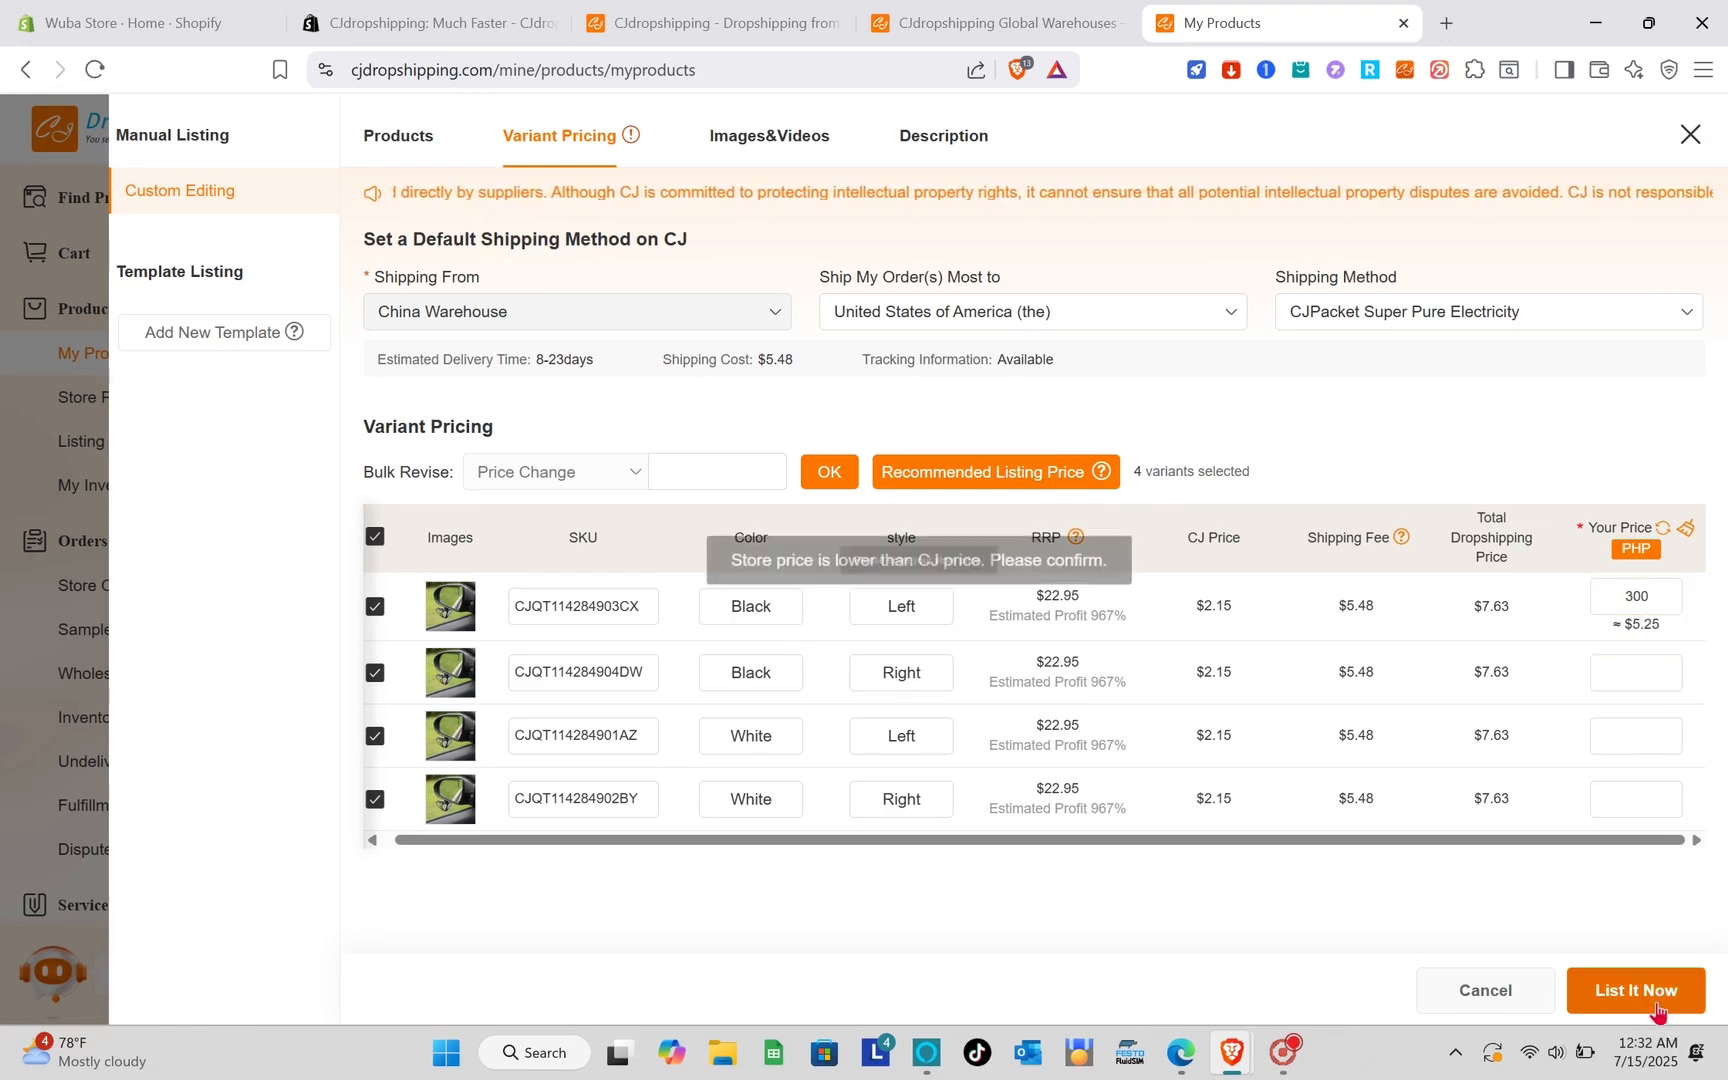
pyautogui.write('300')
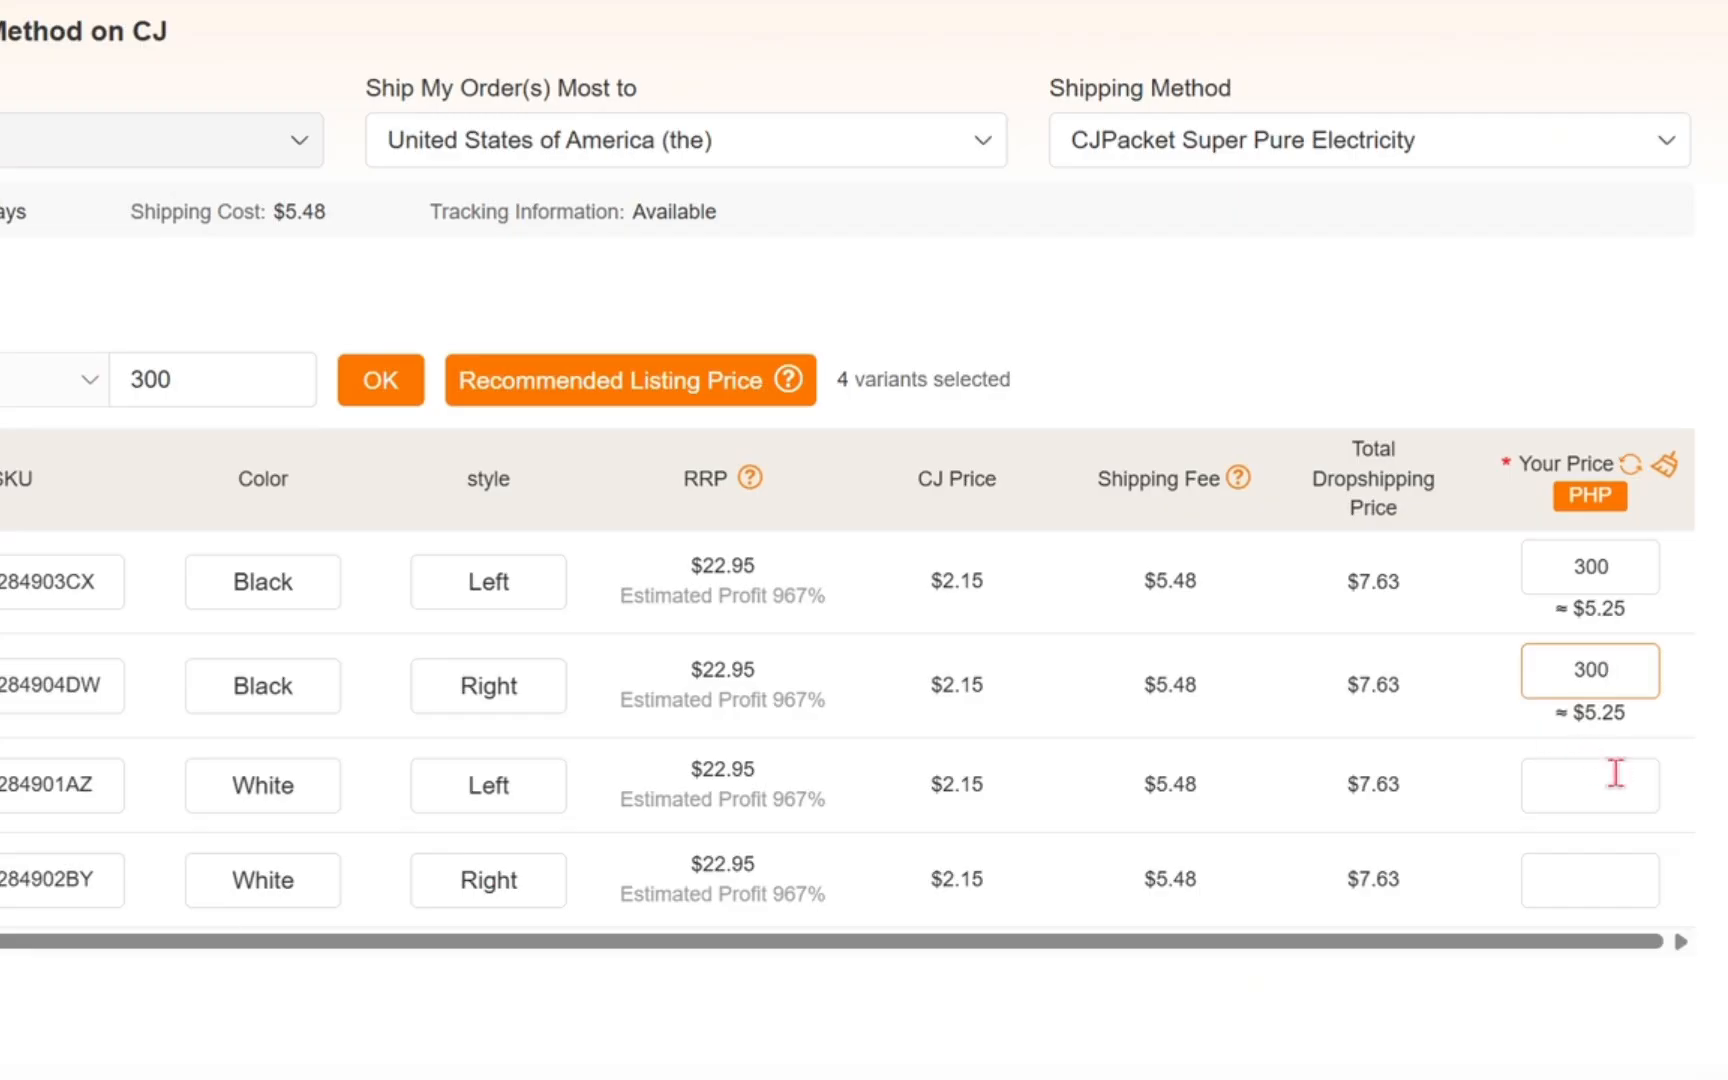
pyautogui.click(1620, 780)
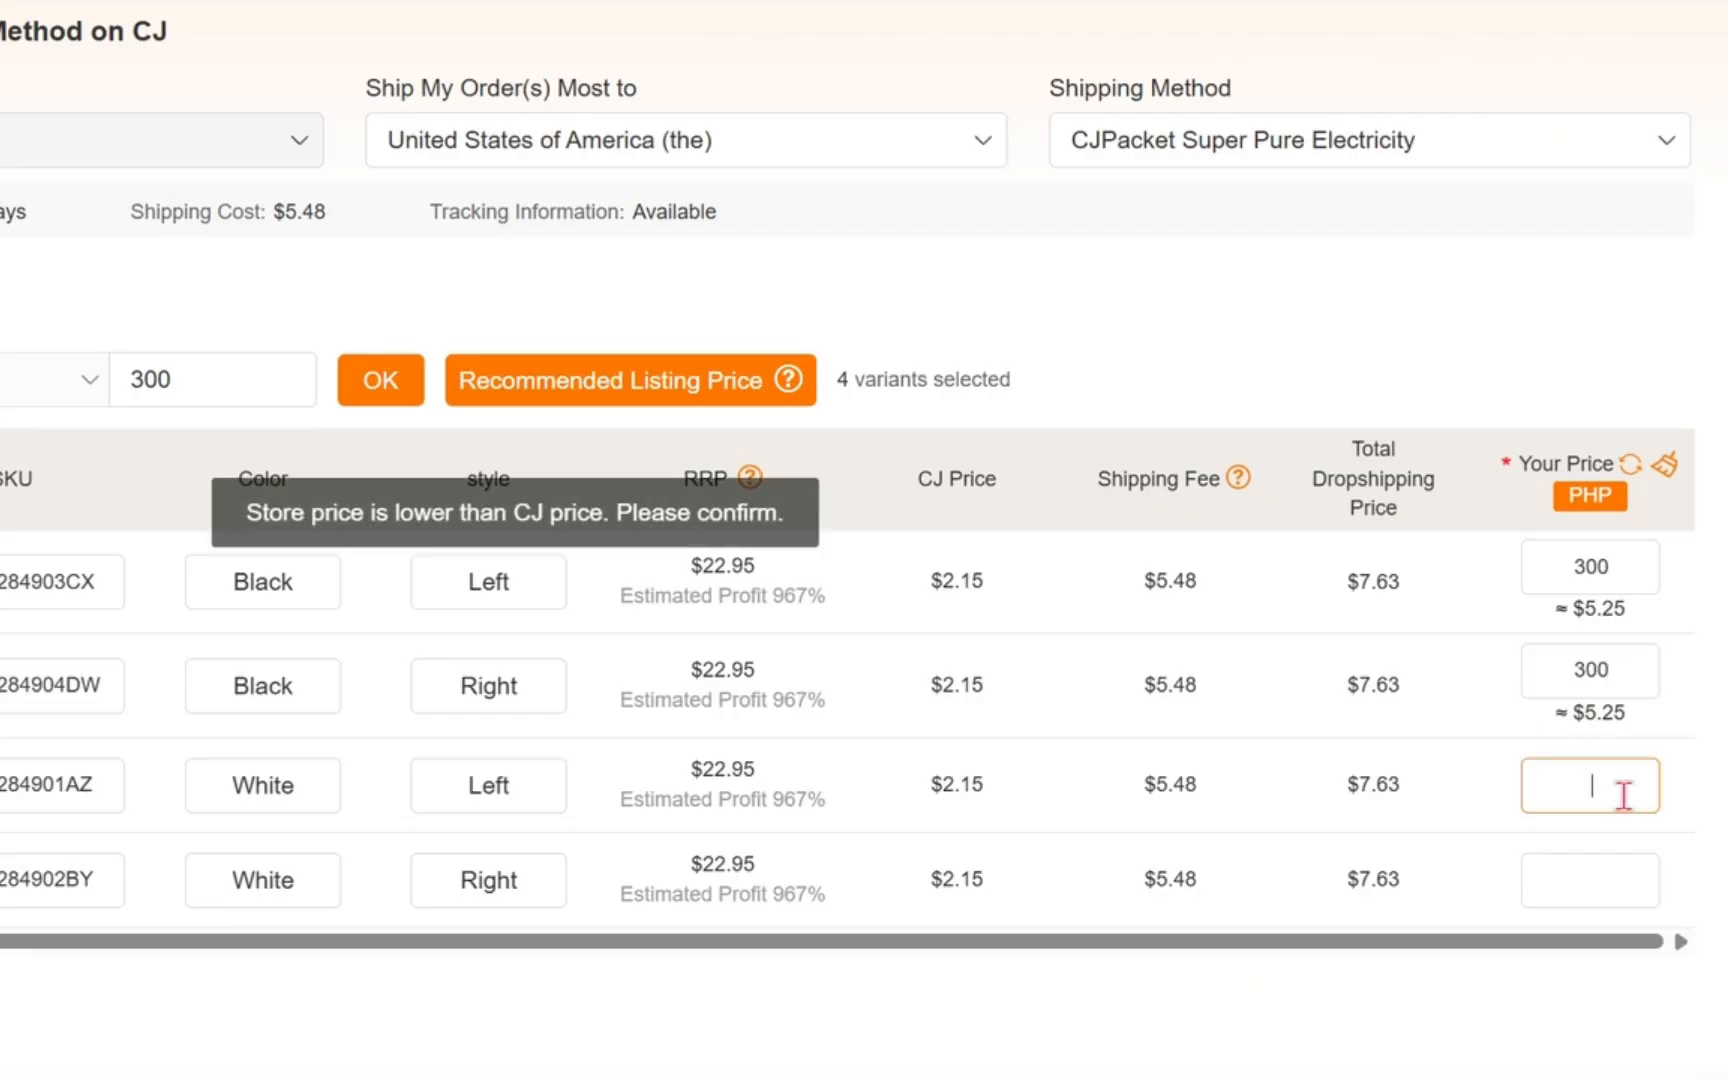
pyautogui.write('300')
pyautogui.click(1604, 898)
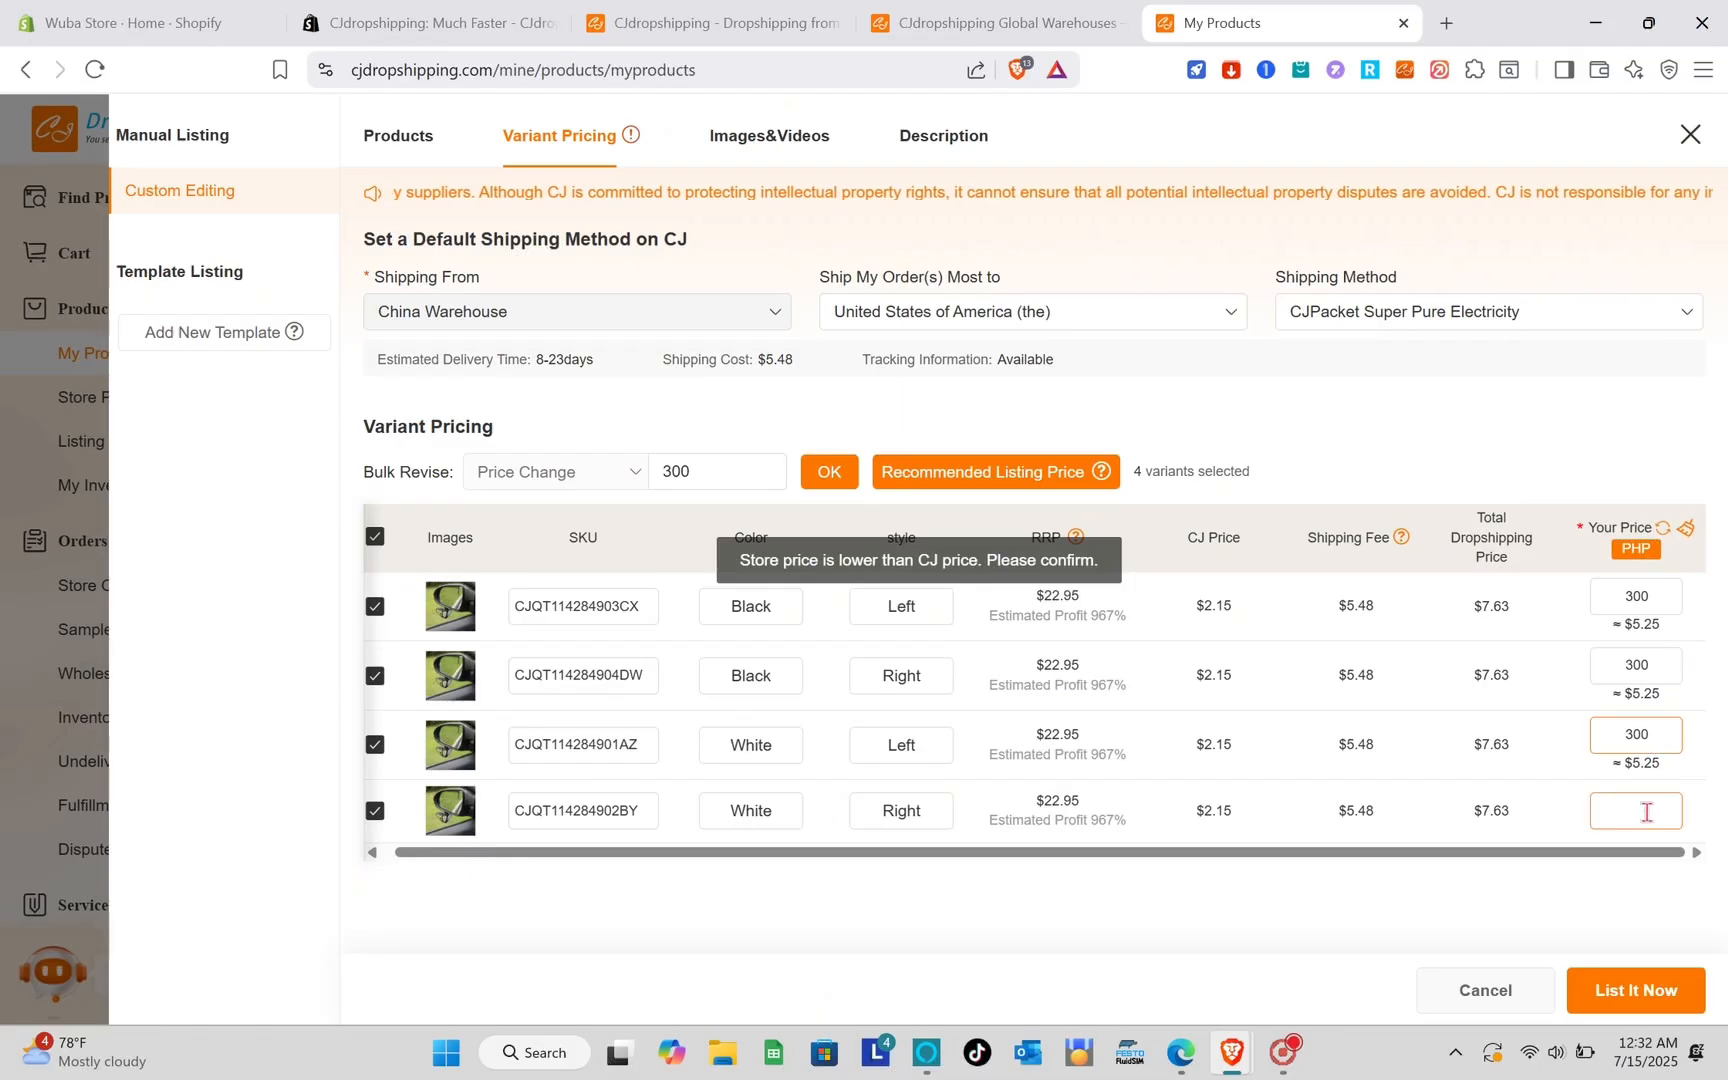
pyautogui.write('300')
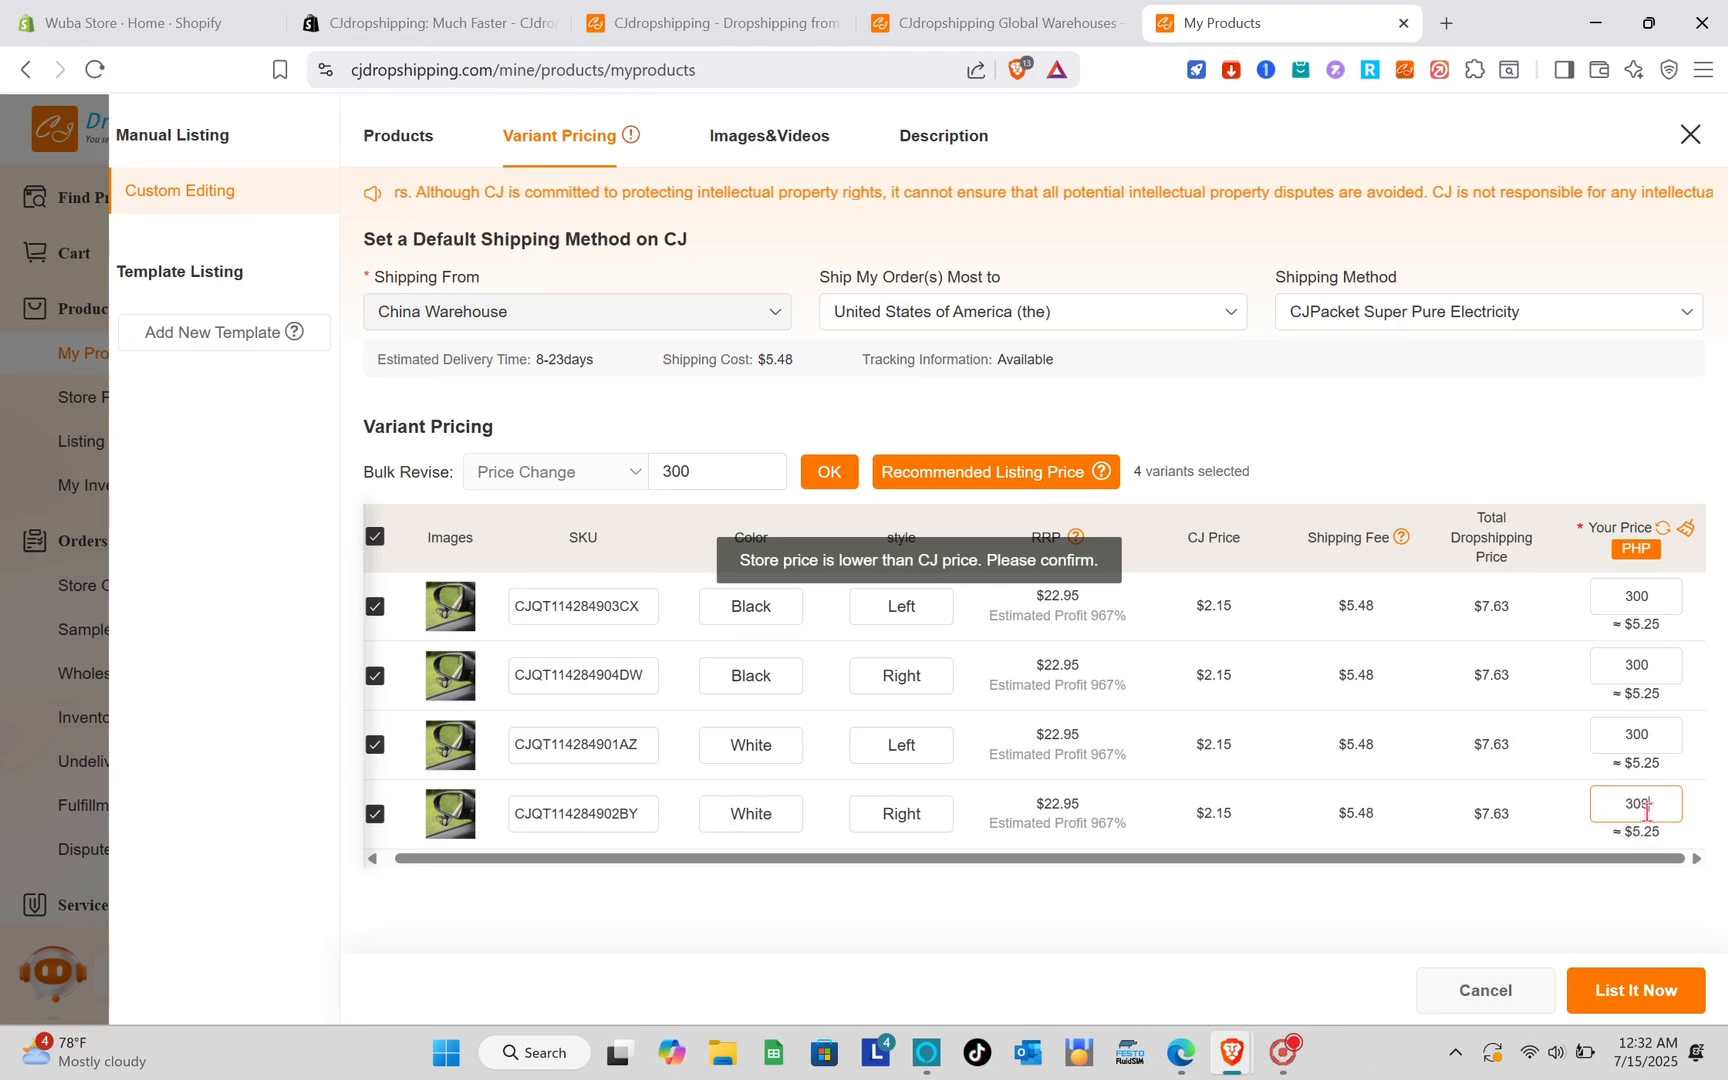
pyautogui.click(1231, 903)
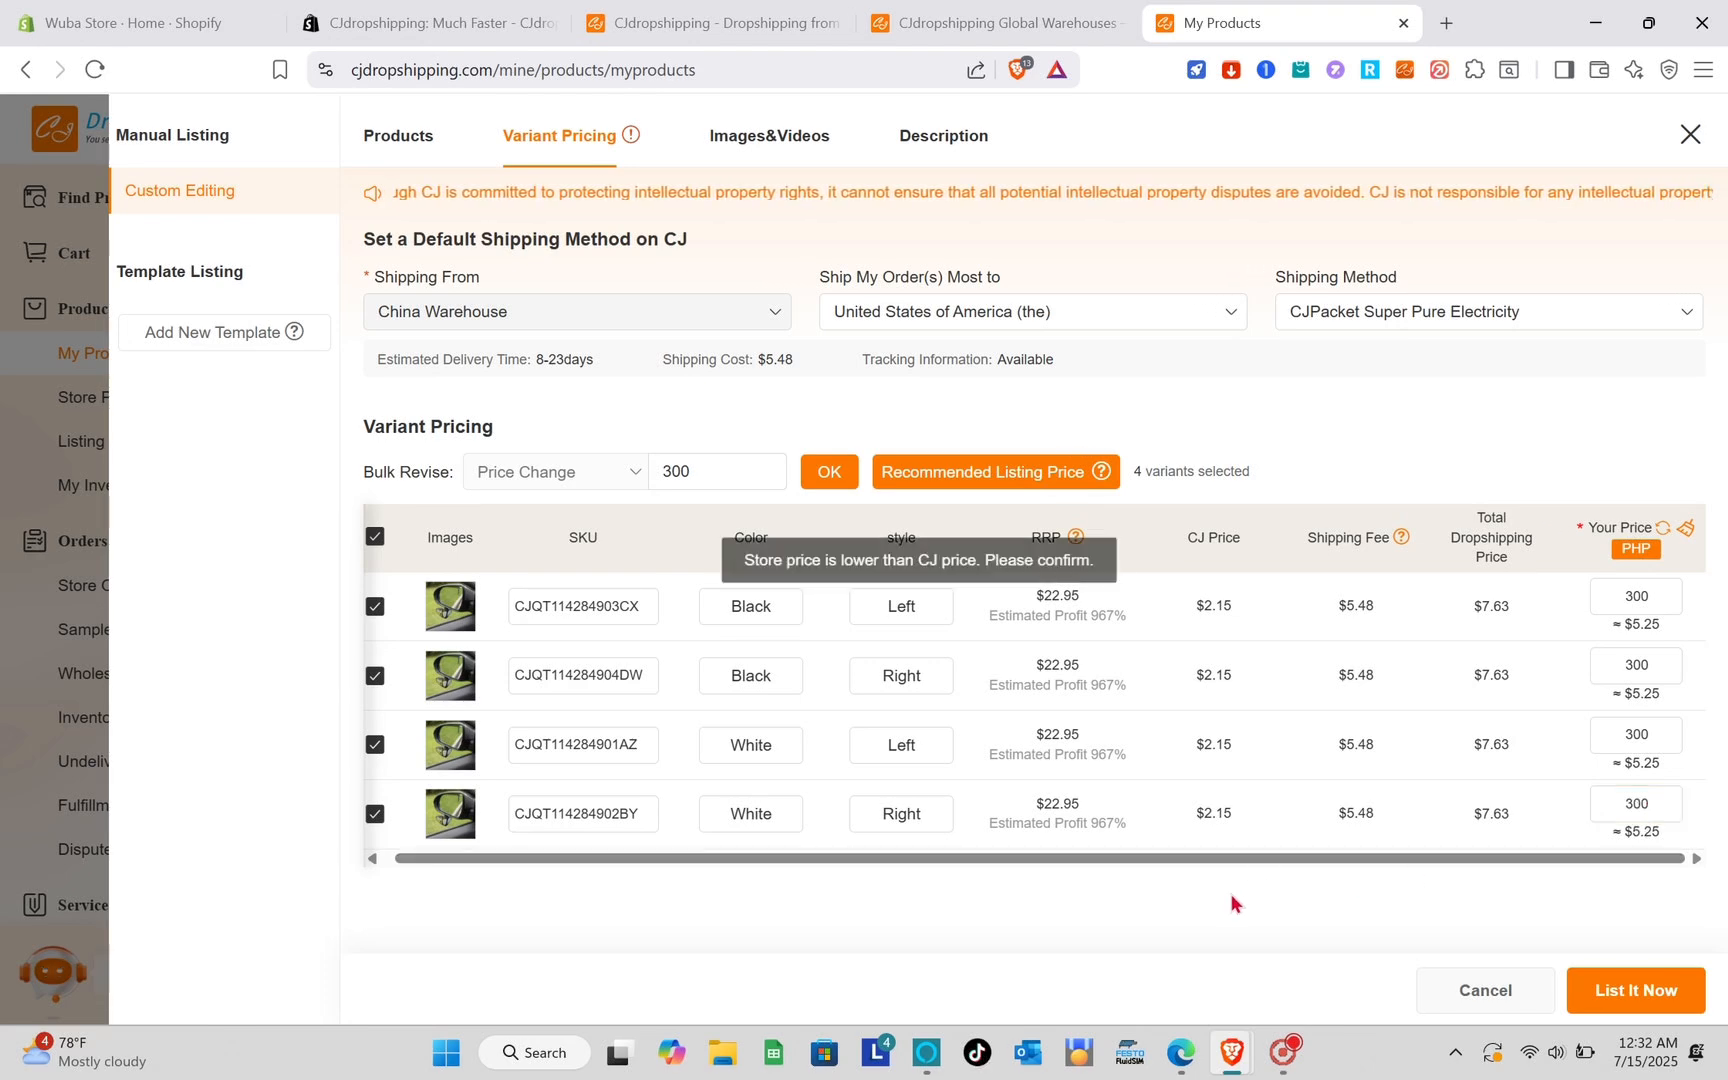
pyautogui.click(1650, 990)
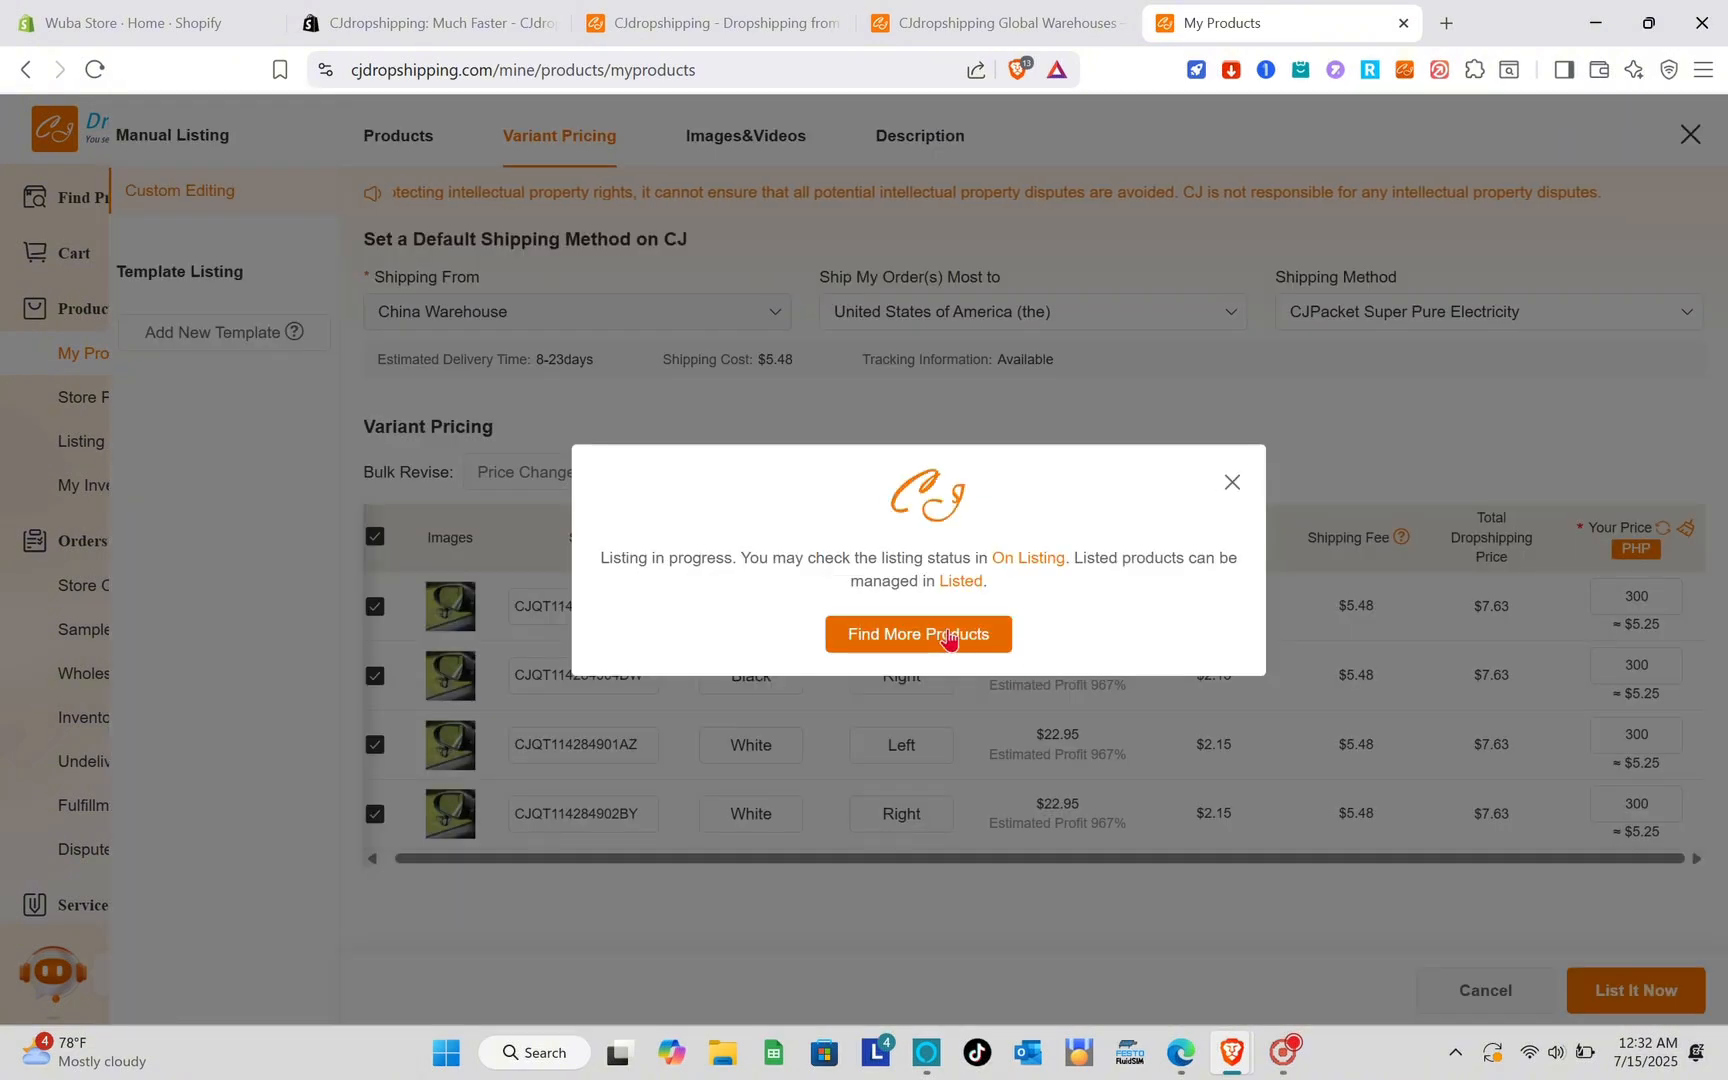
pyautogui.click(1231, 486)
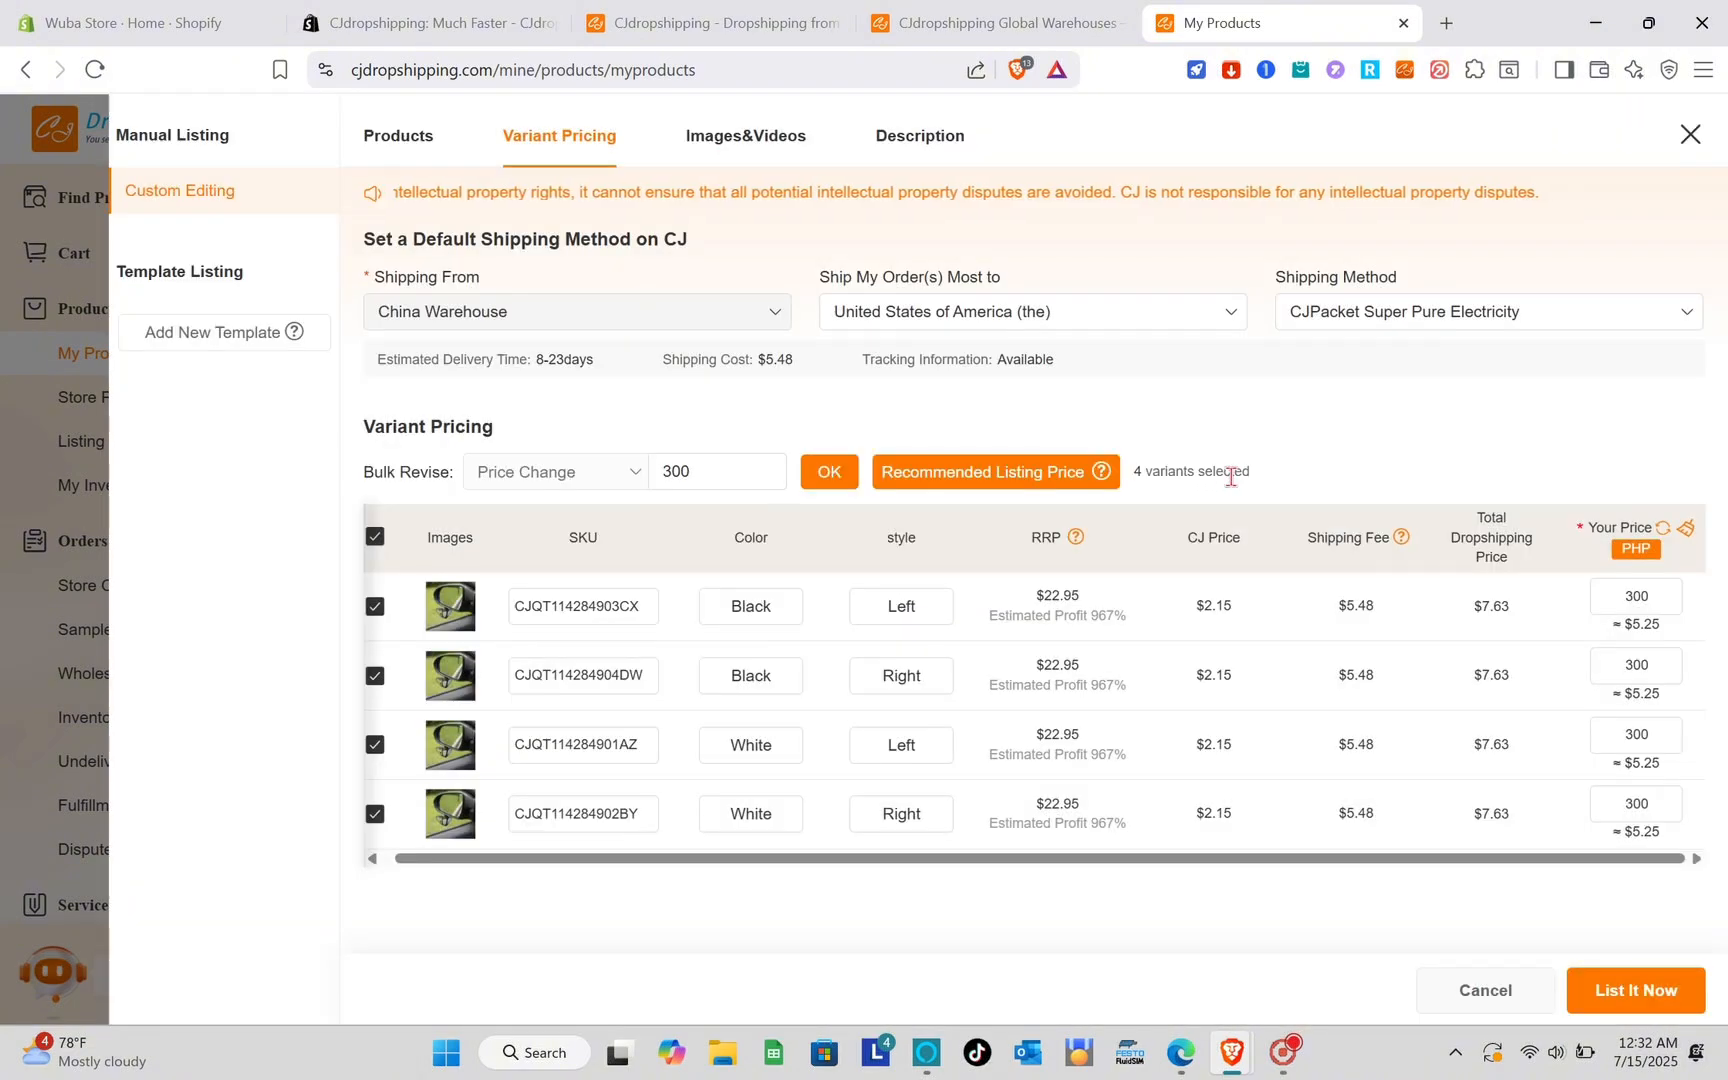
# Switch to the Shopify admin, dismiss the app recommendations and open the Rearview Mirror Front Wheel Car Mirror product
pyautogui.click(186, 14)
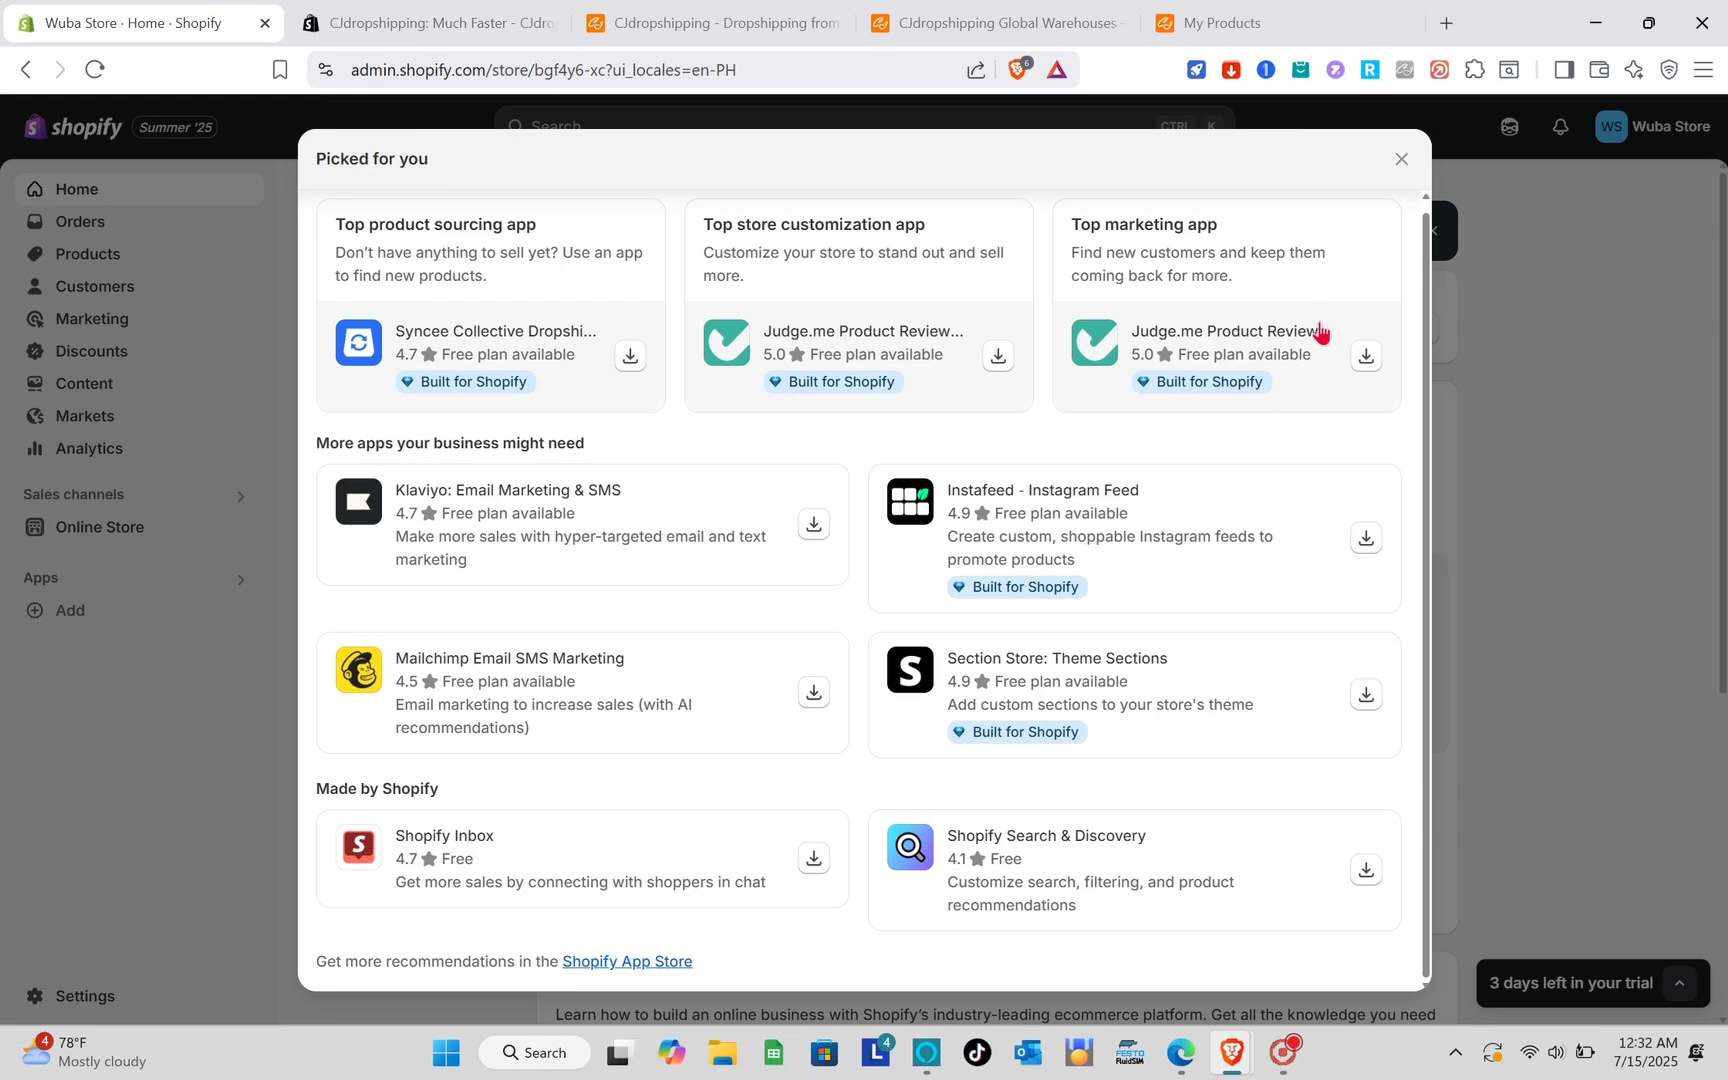
pyautogui.click(1401, 159)
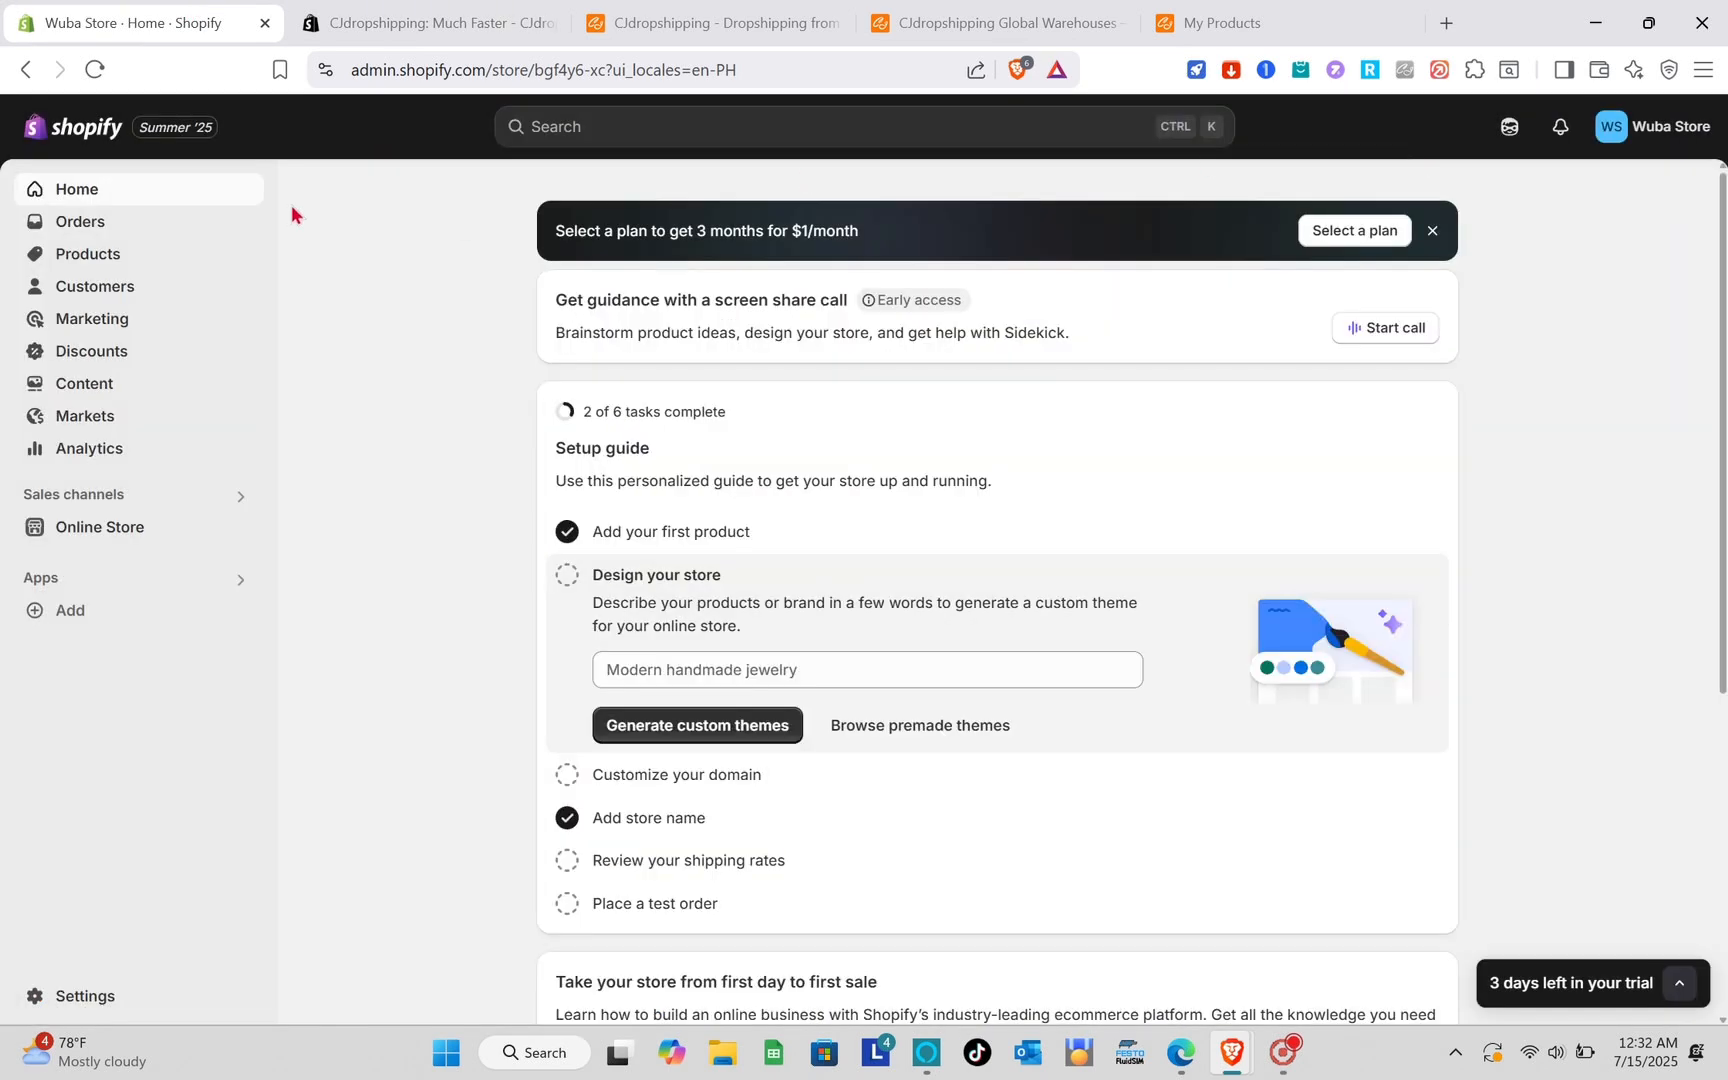
pyautogui.click(202, 259)
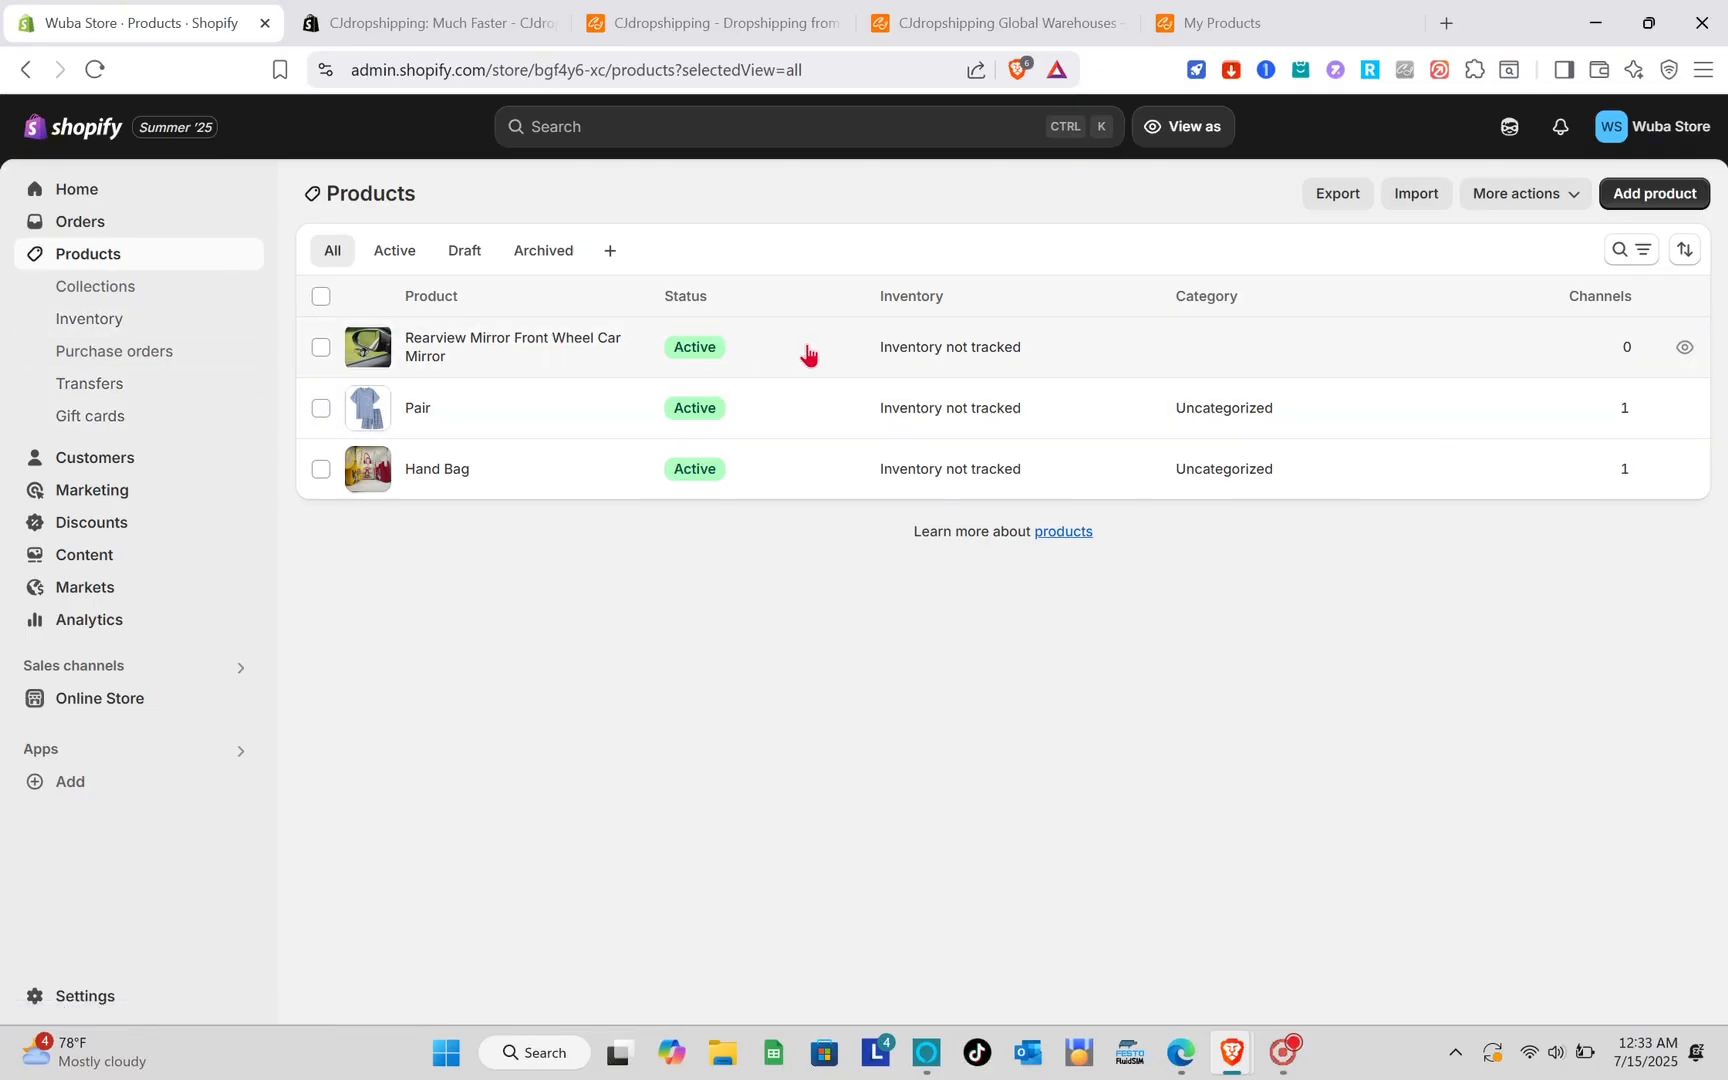
pyautogui.click(809, 352)
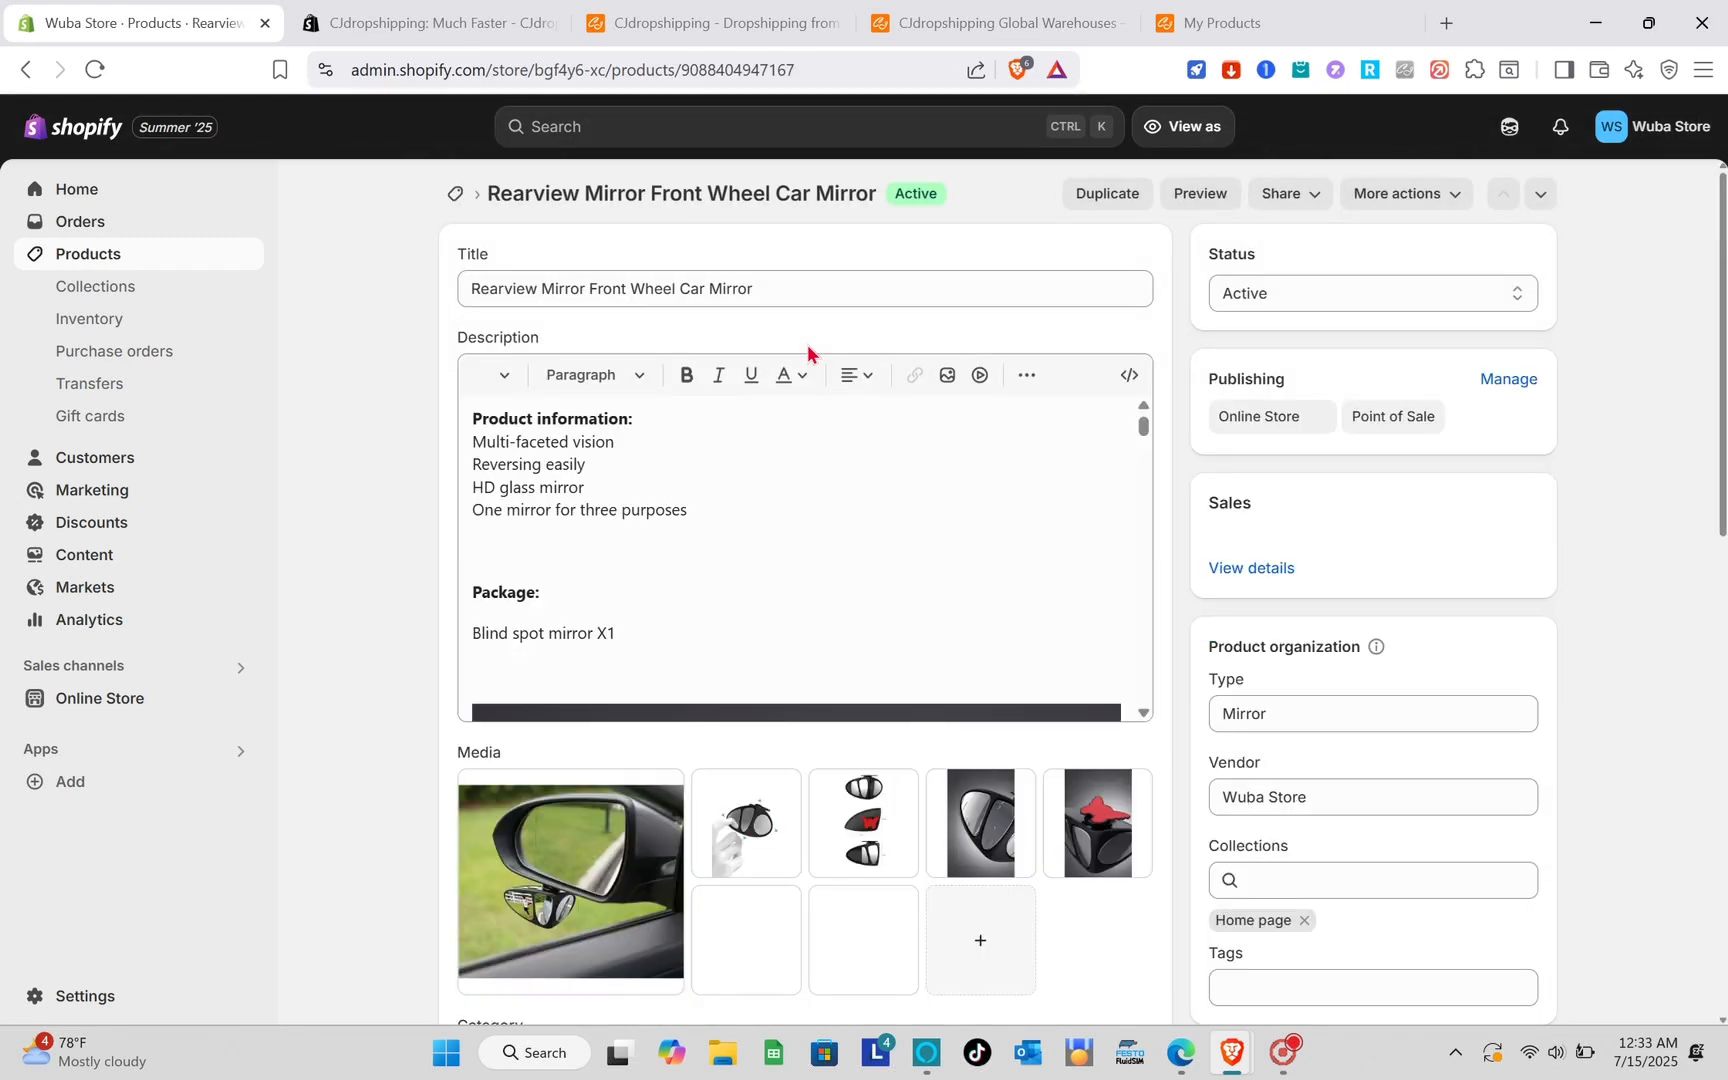
# Review the imported mirror's description, media, variant prices, inventory and product organization in Shopify
pyautogui.scroll(-5, 1061, 657)
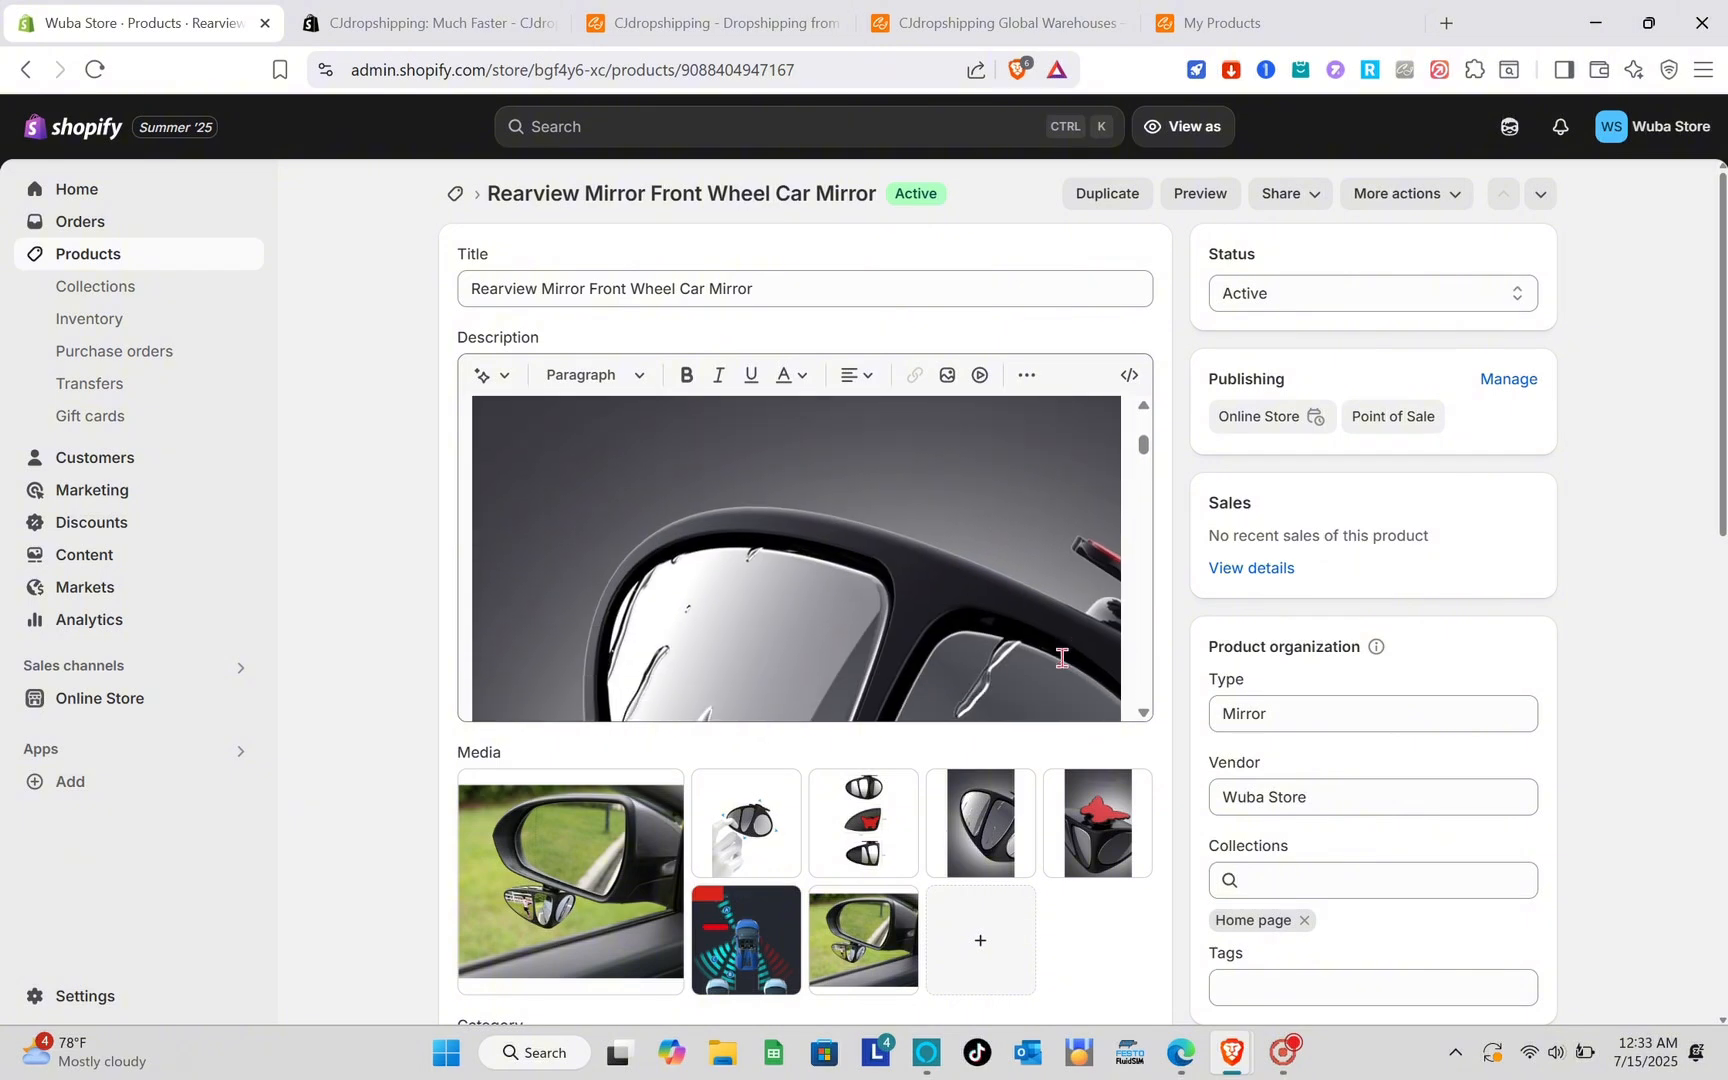
pyautogui.scroll(-3, 1061, 657)
pyautogui.scroll(-10, 1064, 915)
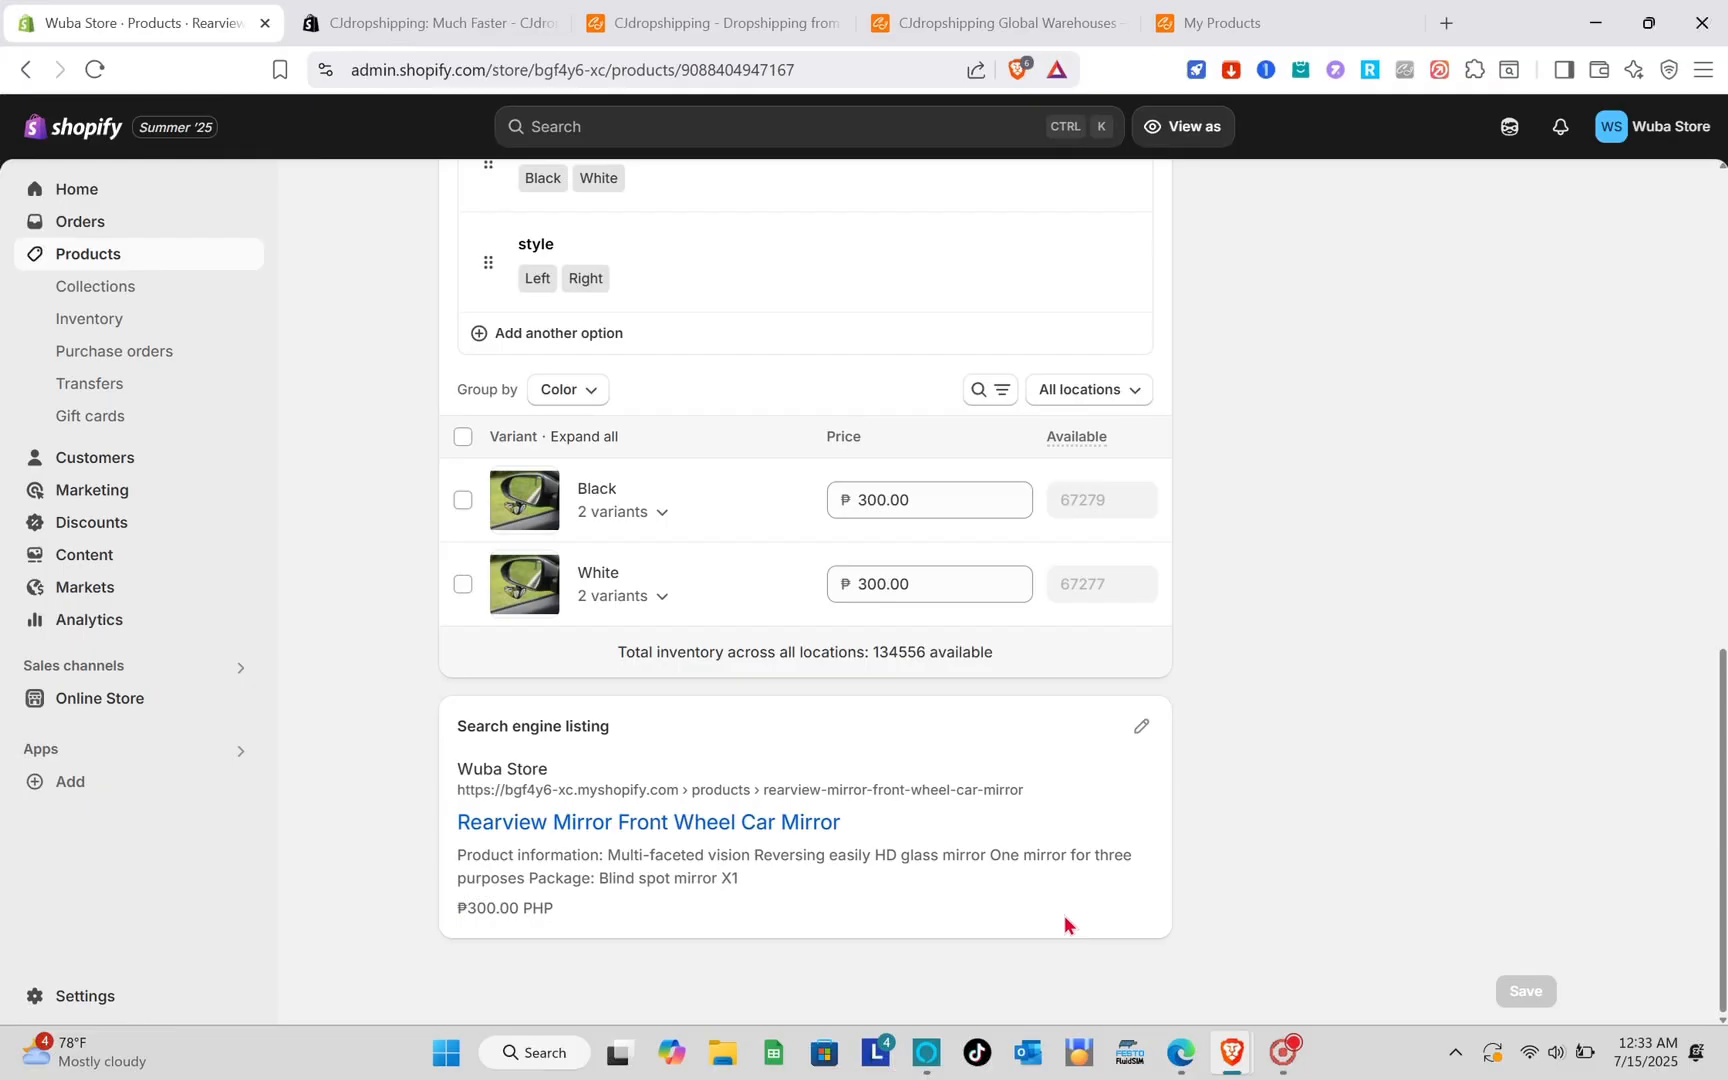
pyautogui.scroll(15, 1034, 629)
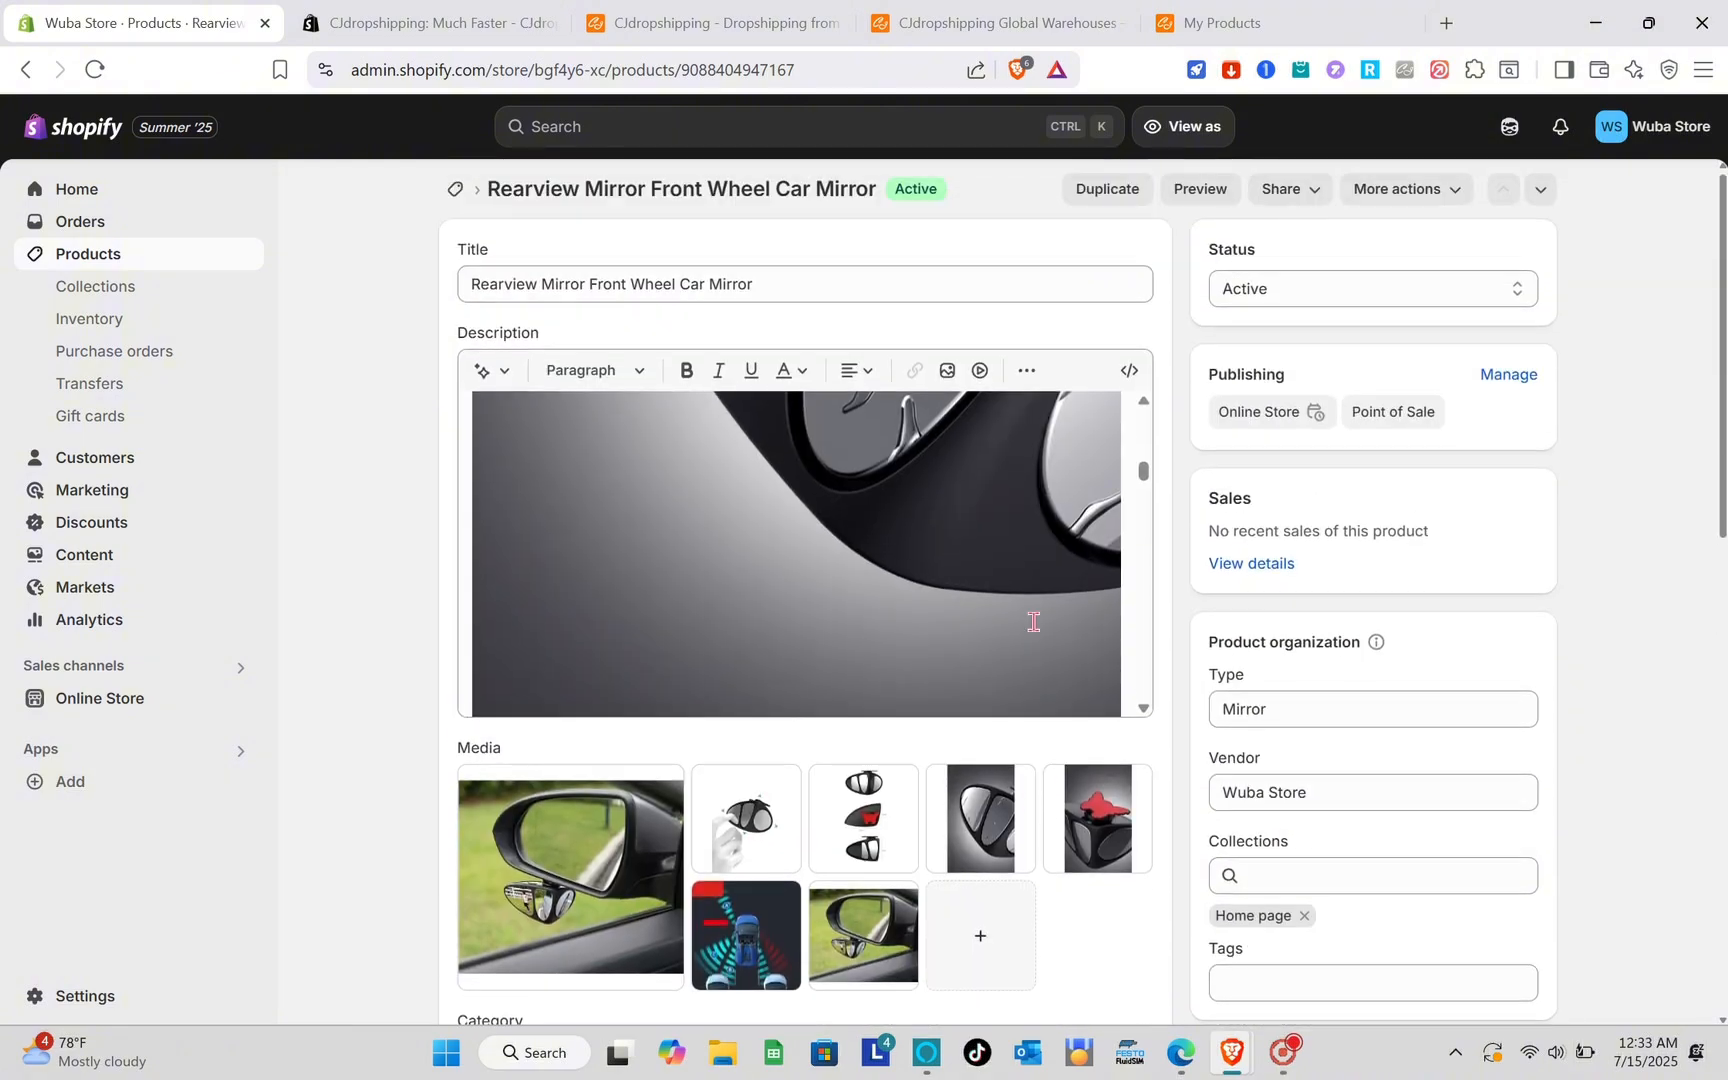
pyautogui.scroll(5, 1033, 621)
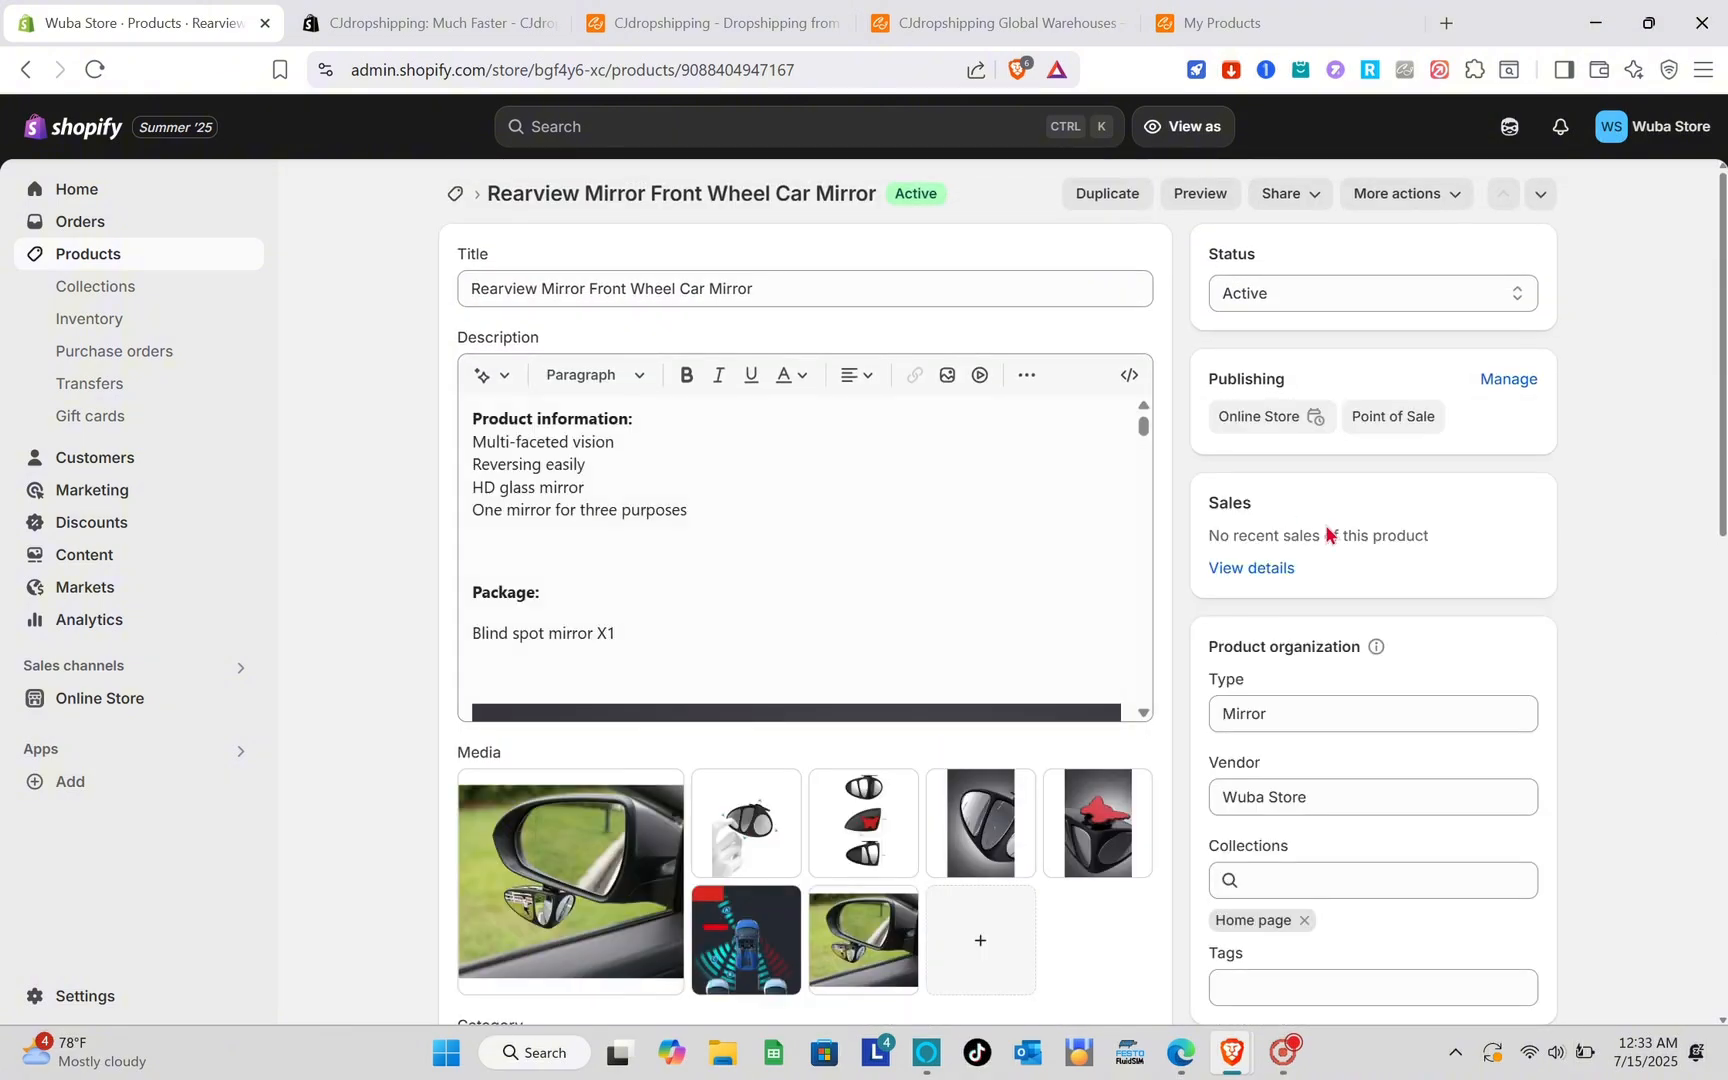
pyautogui.scroll(-8, 1327, 535)
pyautogui.scroll(8, 1327, 535)
# Switch back to CJdropshipping, browse the China products in Global Warehouses and open the Mini Portable Face Cordless Shavers product
pyautogui.click(737, 14)
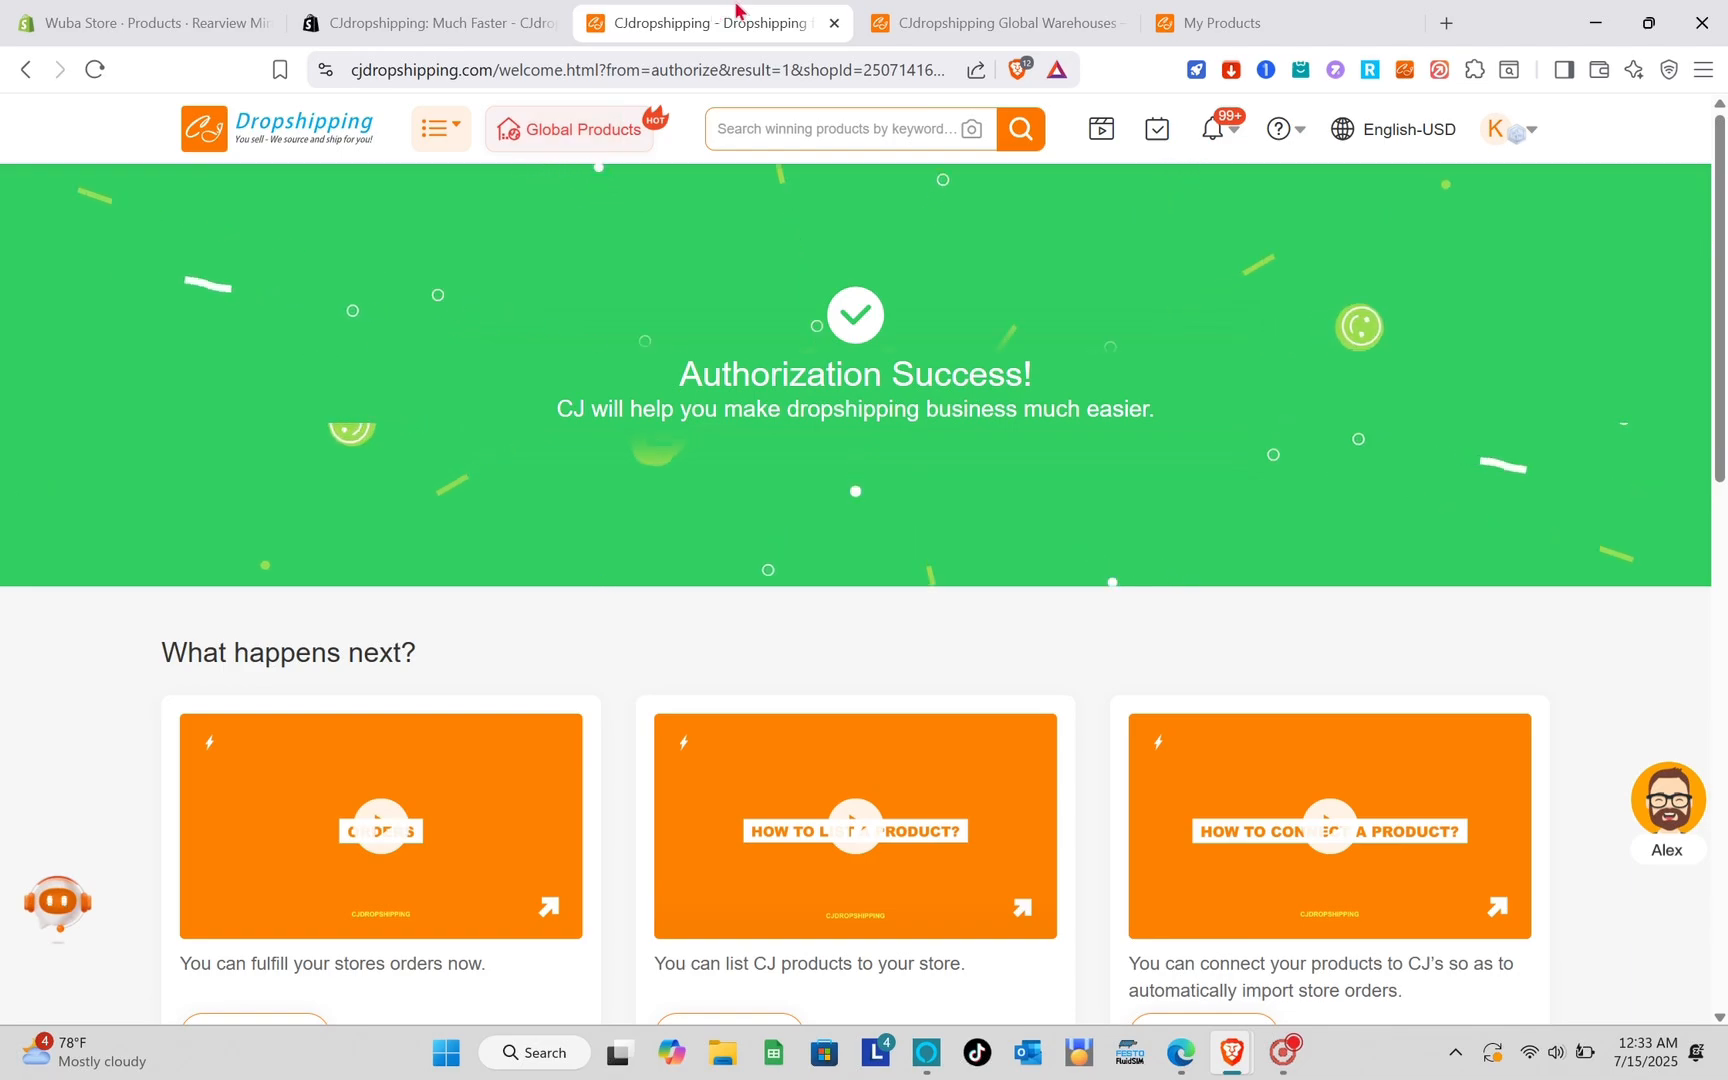
pyautogui.scroll(-5, 965, 400)
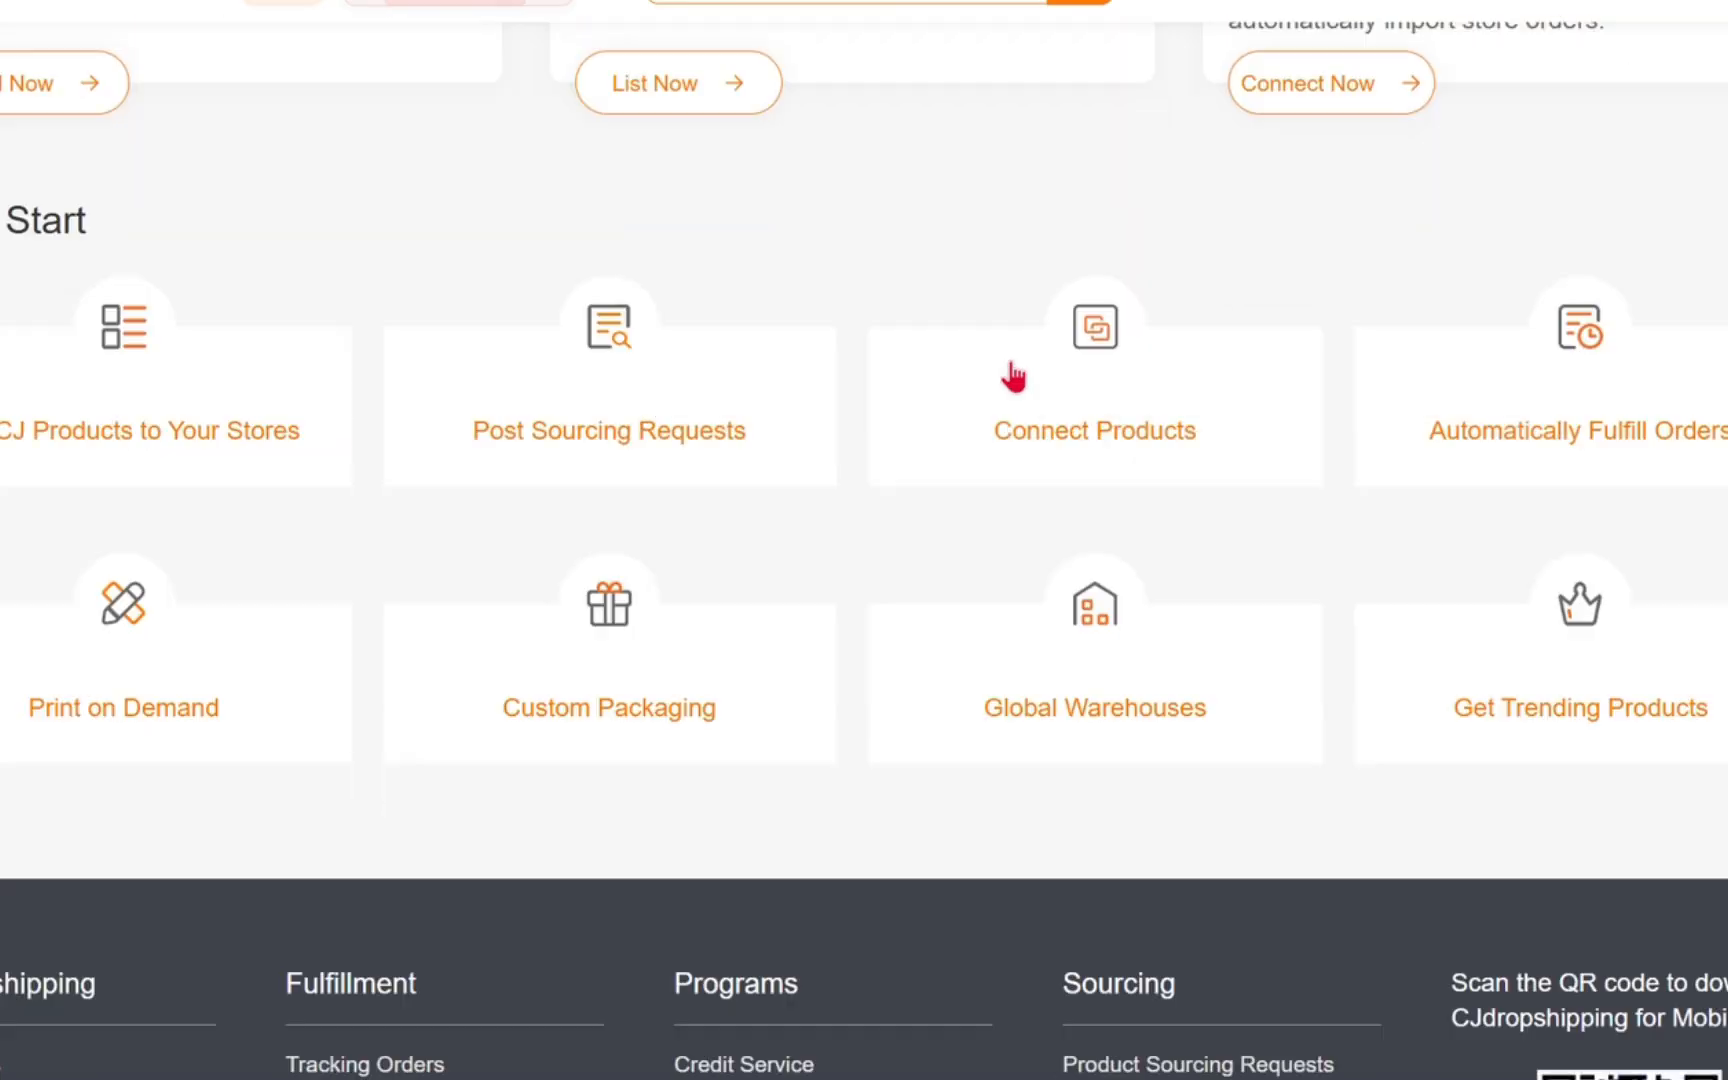
pyautogui.scroll(-2, 1012, 377)
pyautogui.scroll(8, 1012, 377)
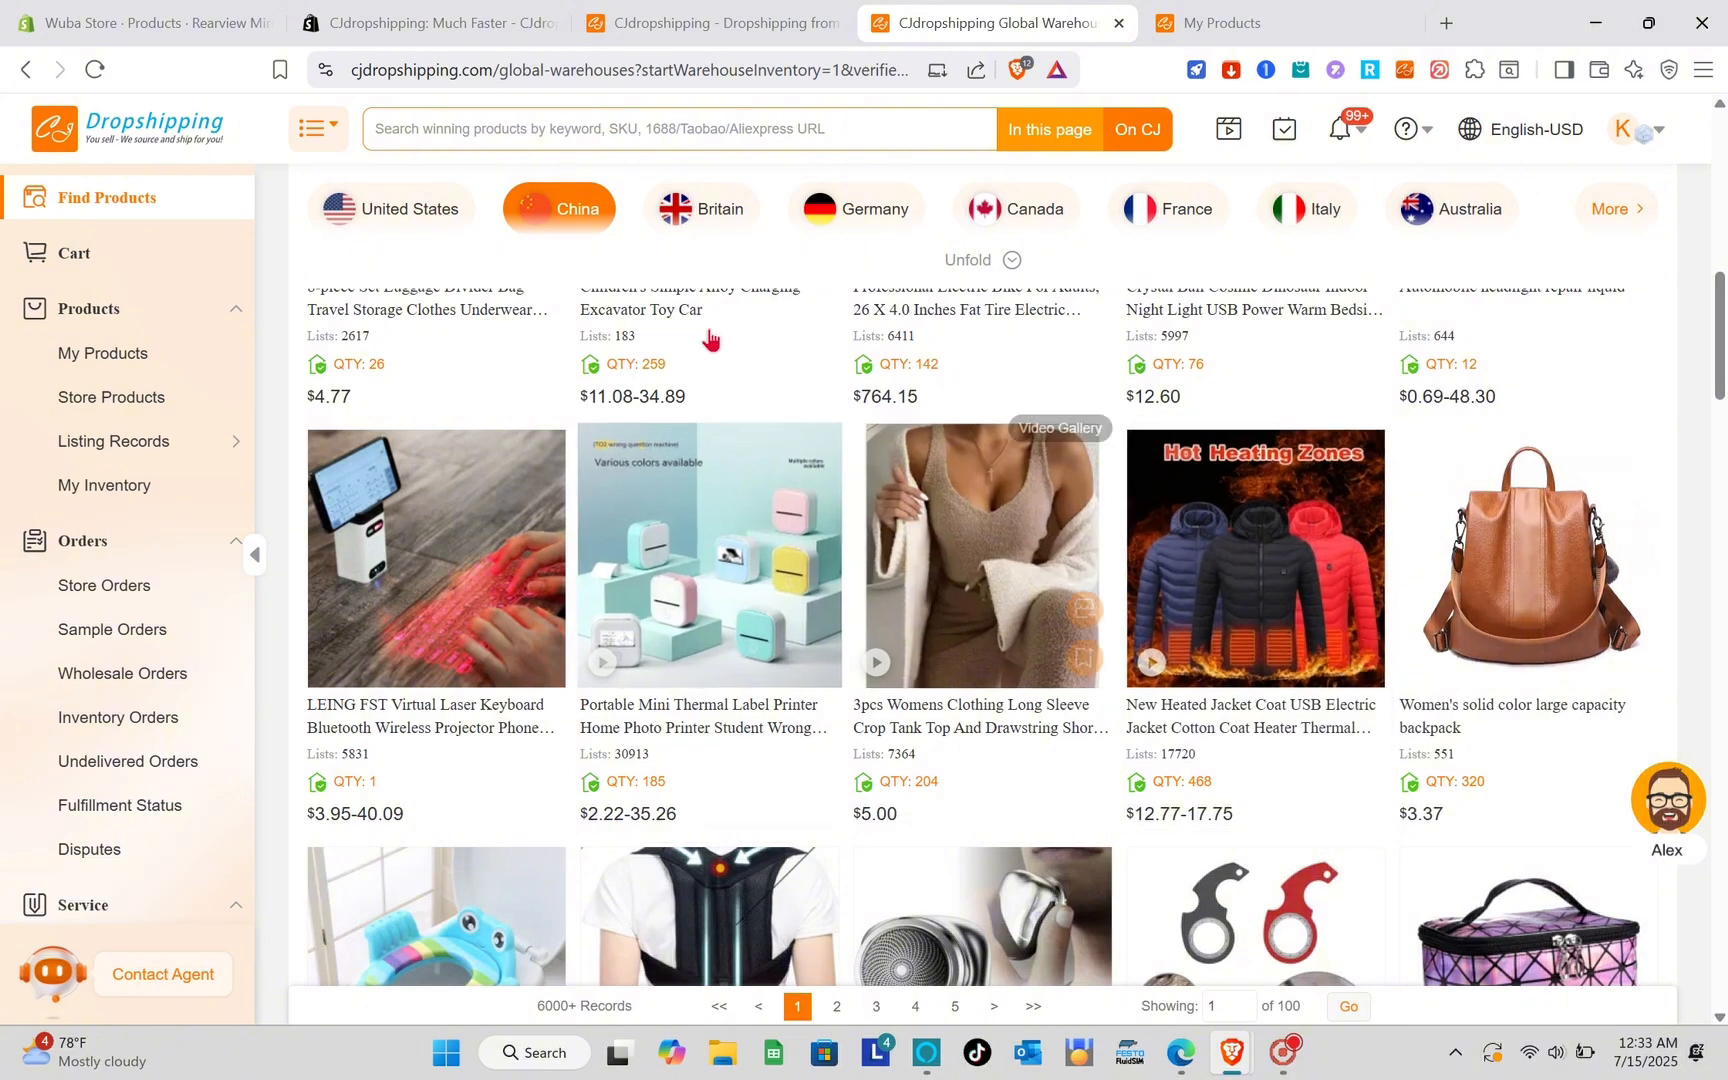
pyautogui.scroll(-1, 600, 760)
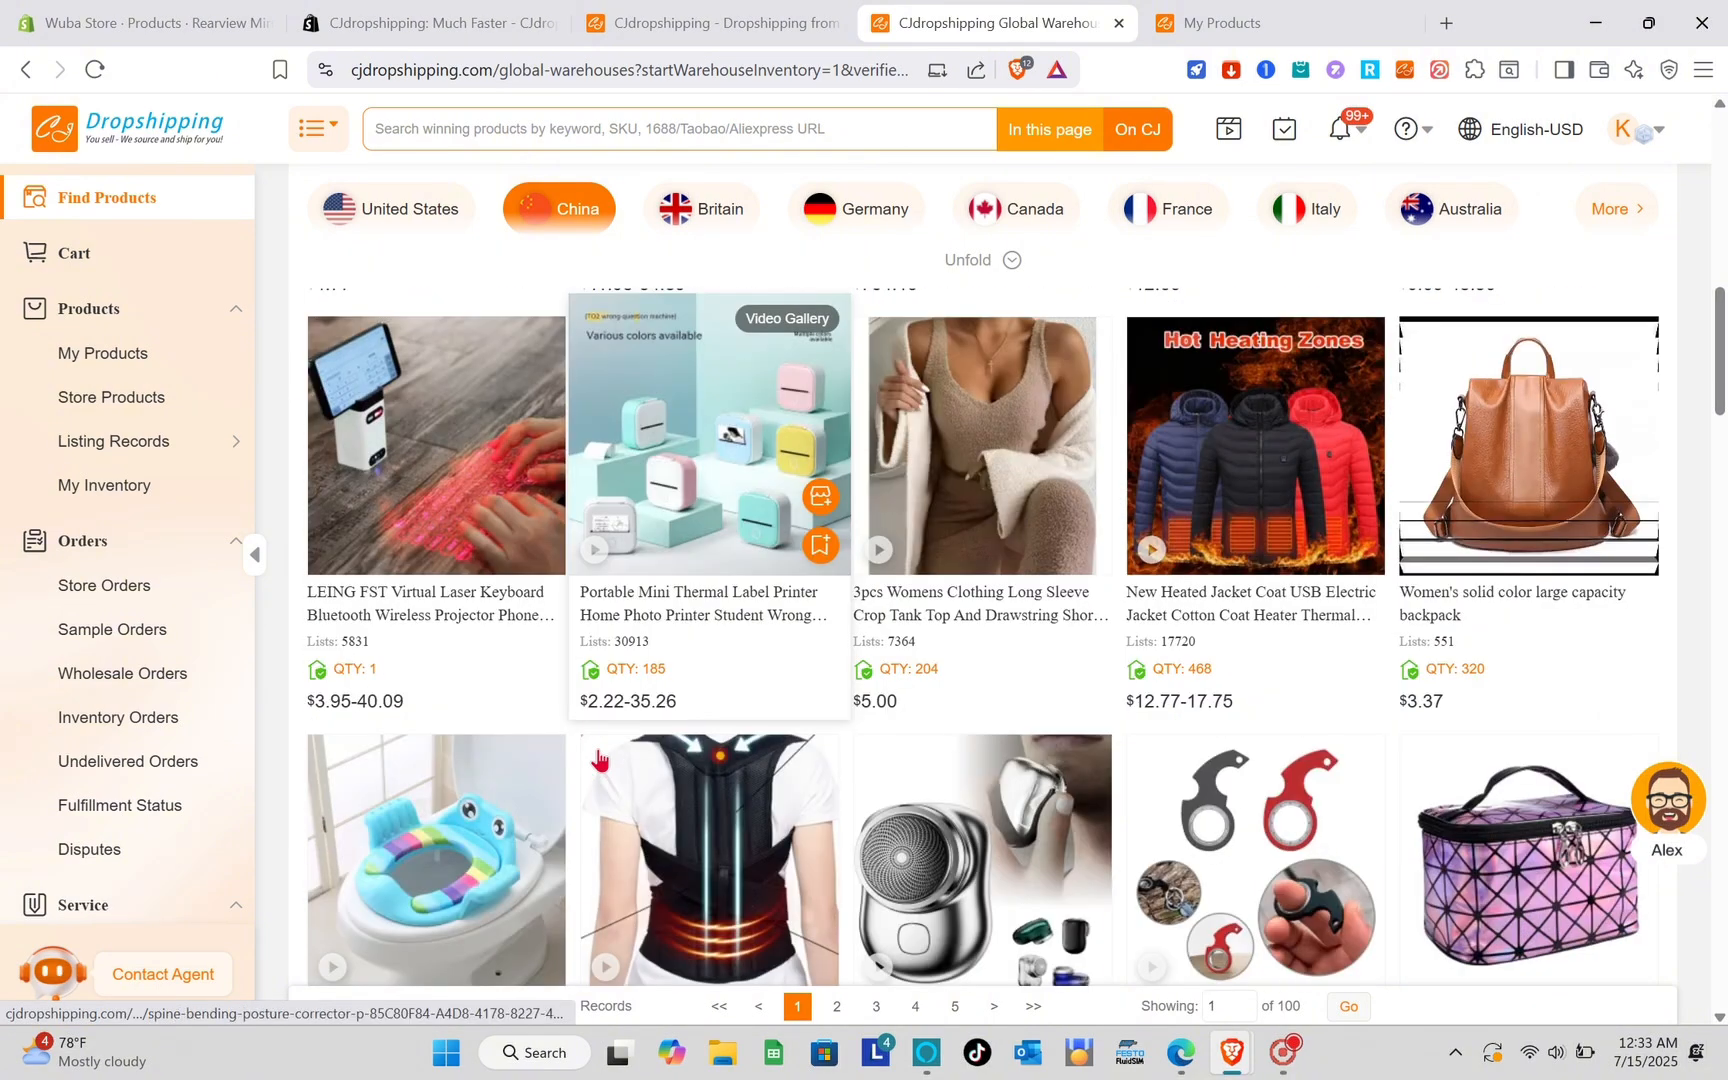
pyautogui.scroll(-2, 600, 760)
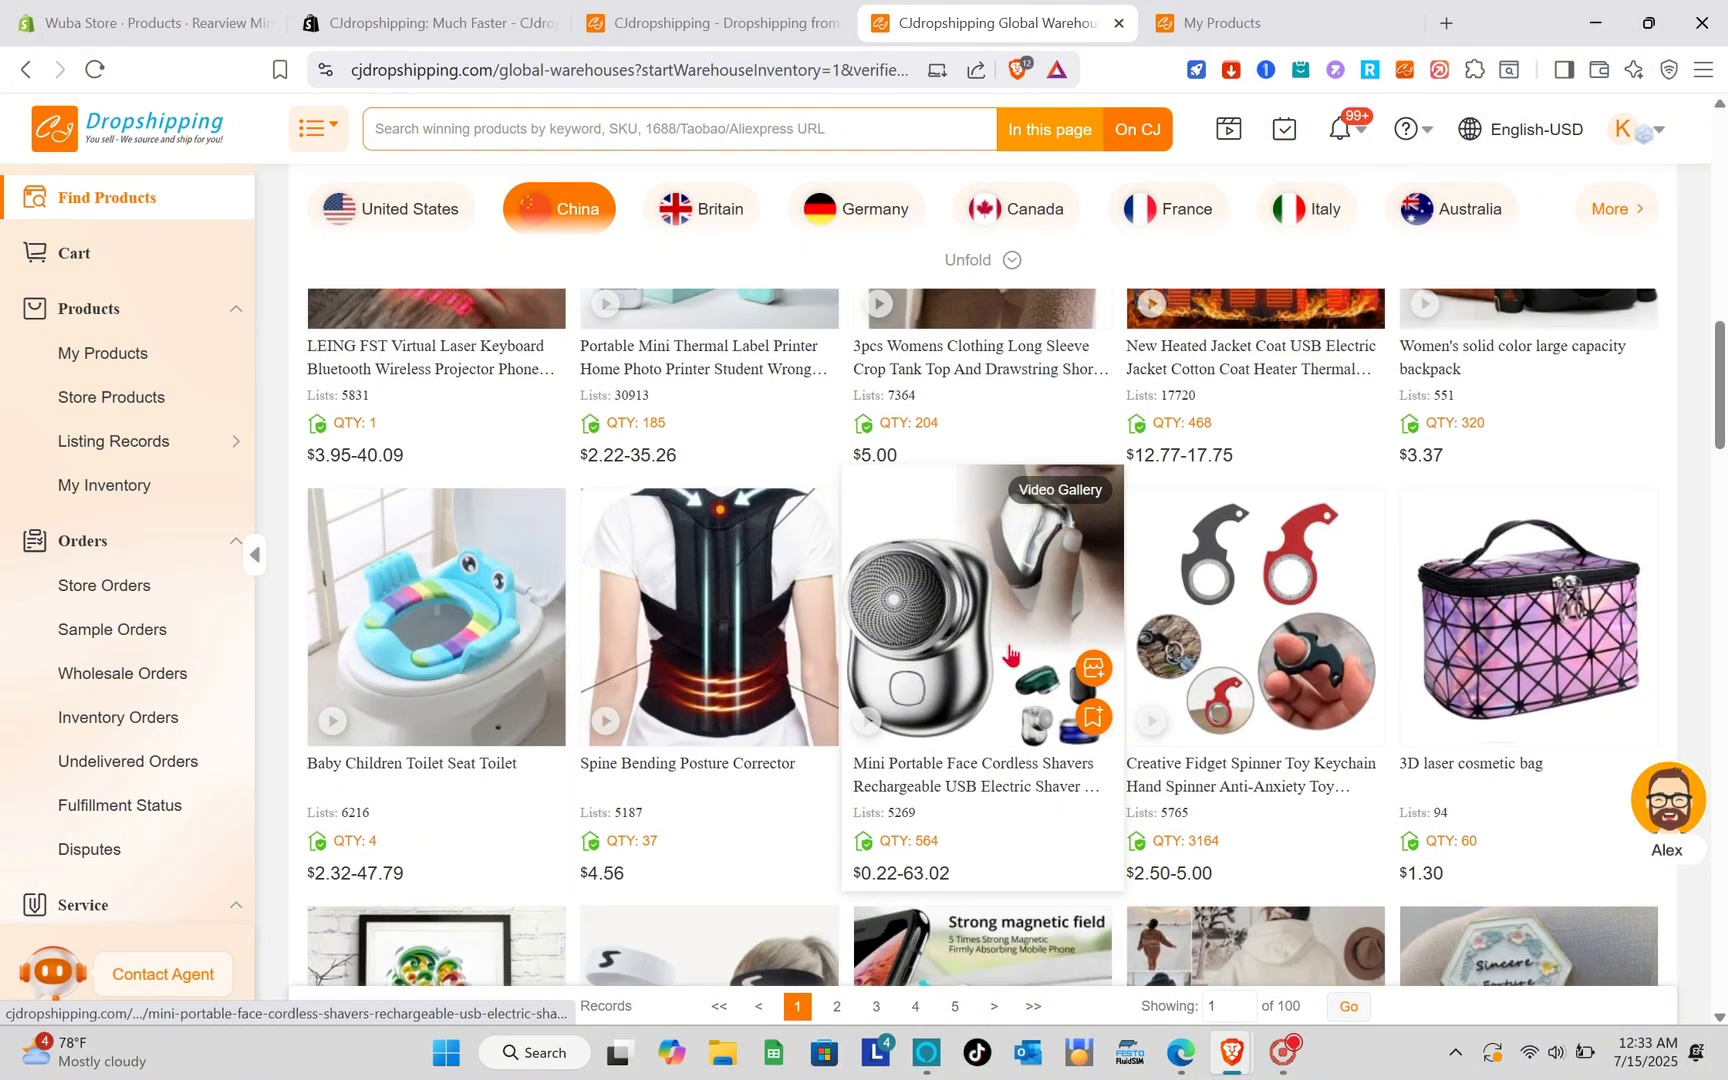
pyautogui.click(1010, 652)
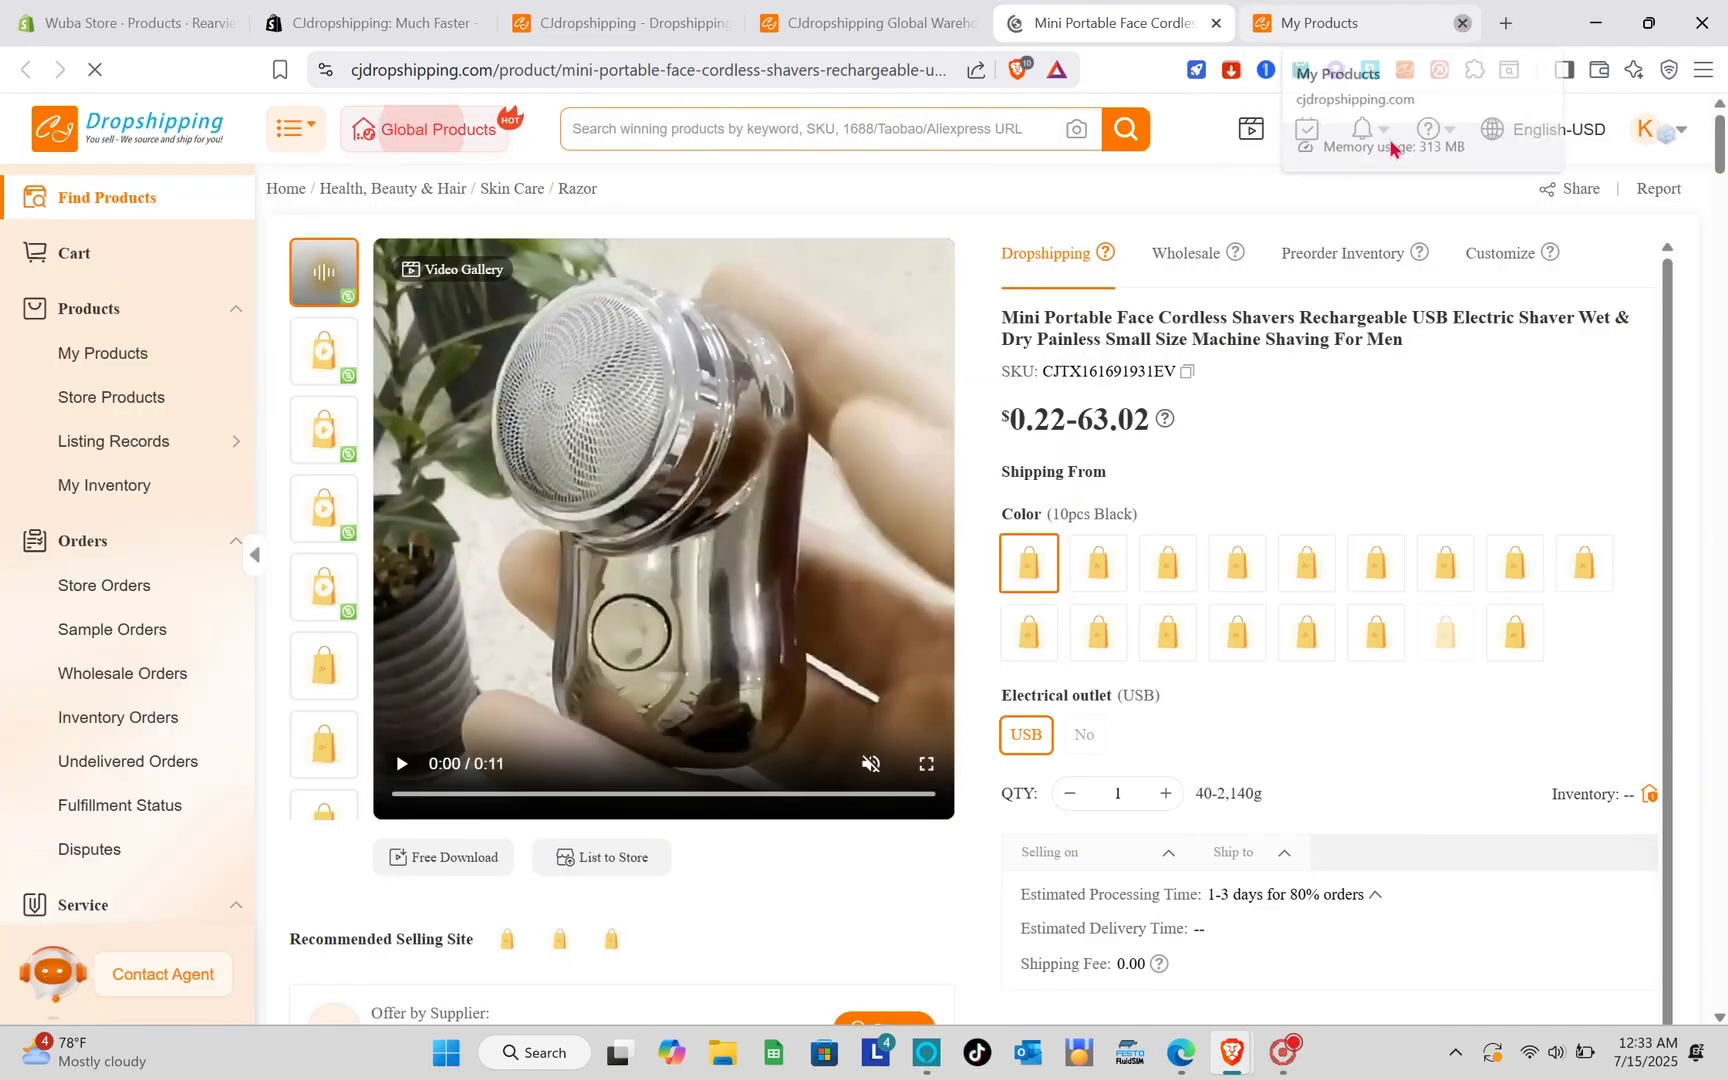
# Close the My Products page and open the store listing form for the Mini Portable Face Cordless Shavers
pyautogui.click(1462, 25)
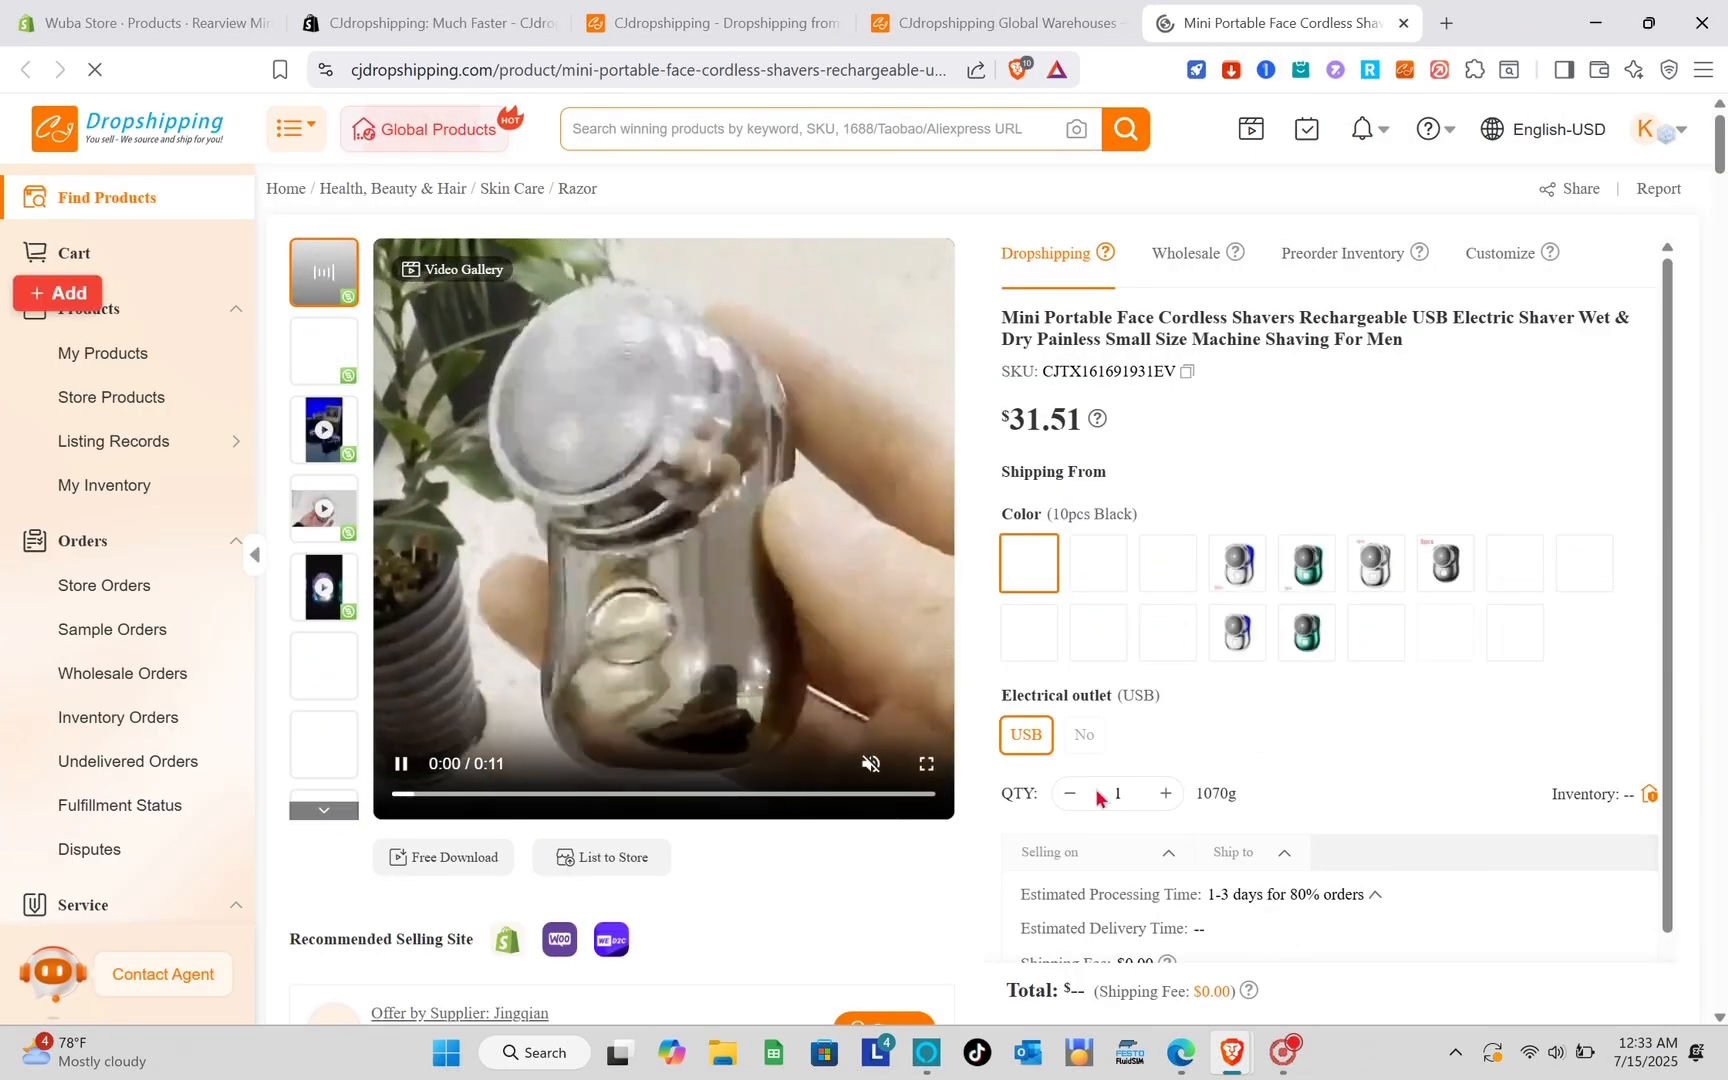
pyautogui.scroll(-1, 1171, 850)
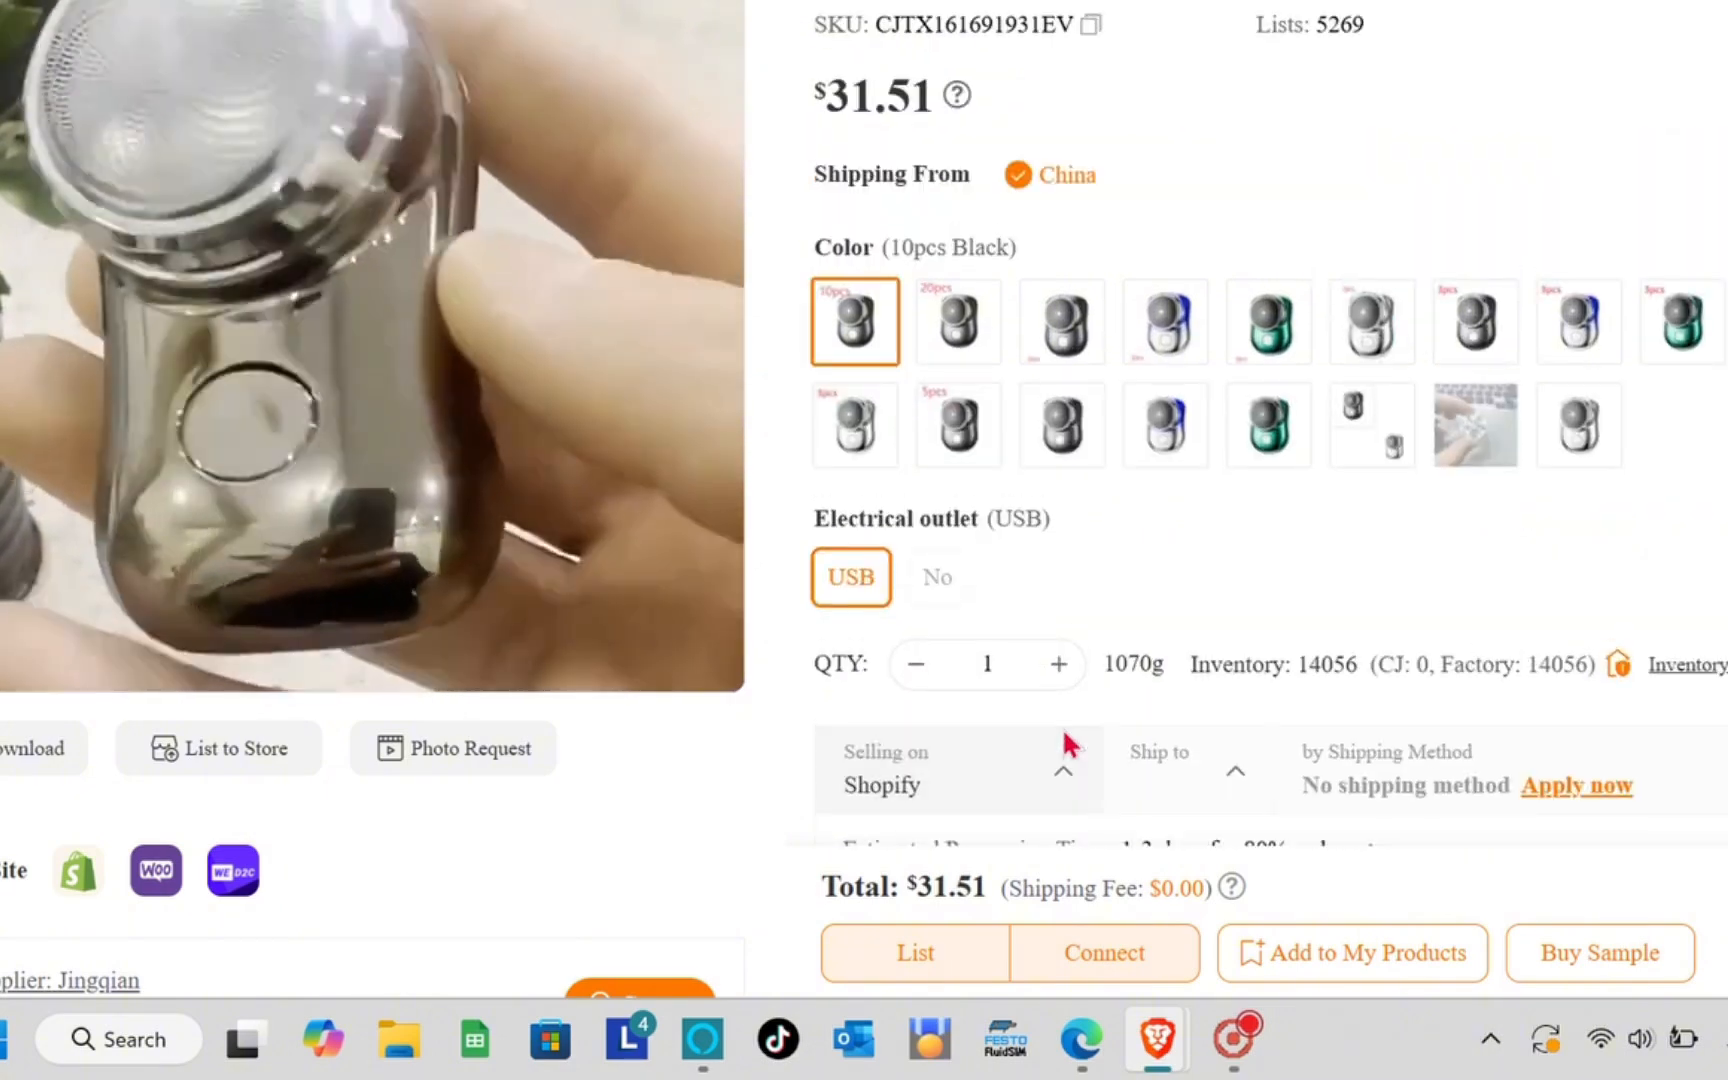
pyautogui.scroll(-2, 1150, 780)
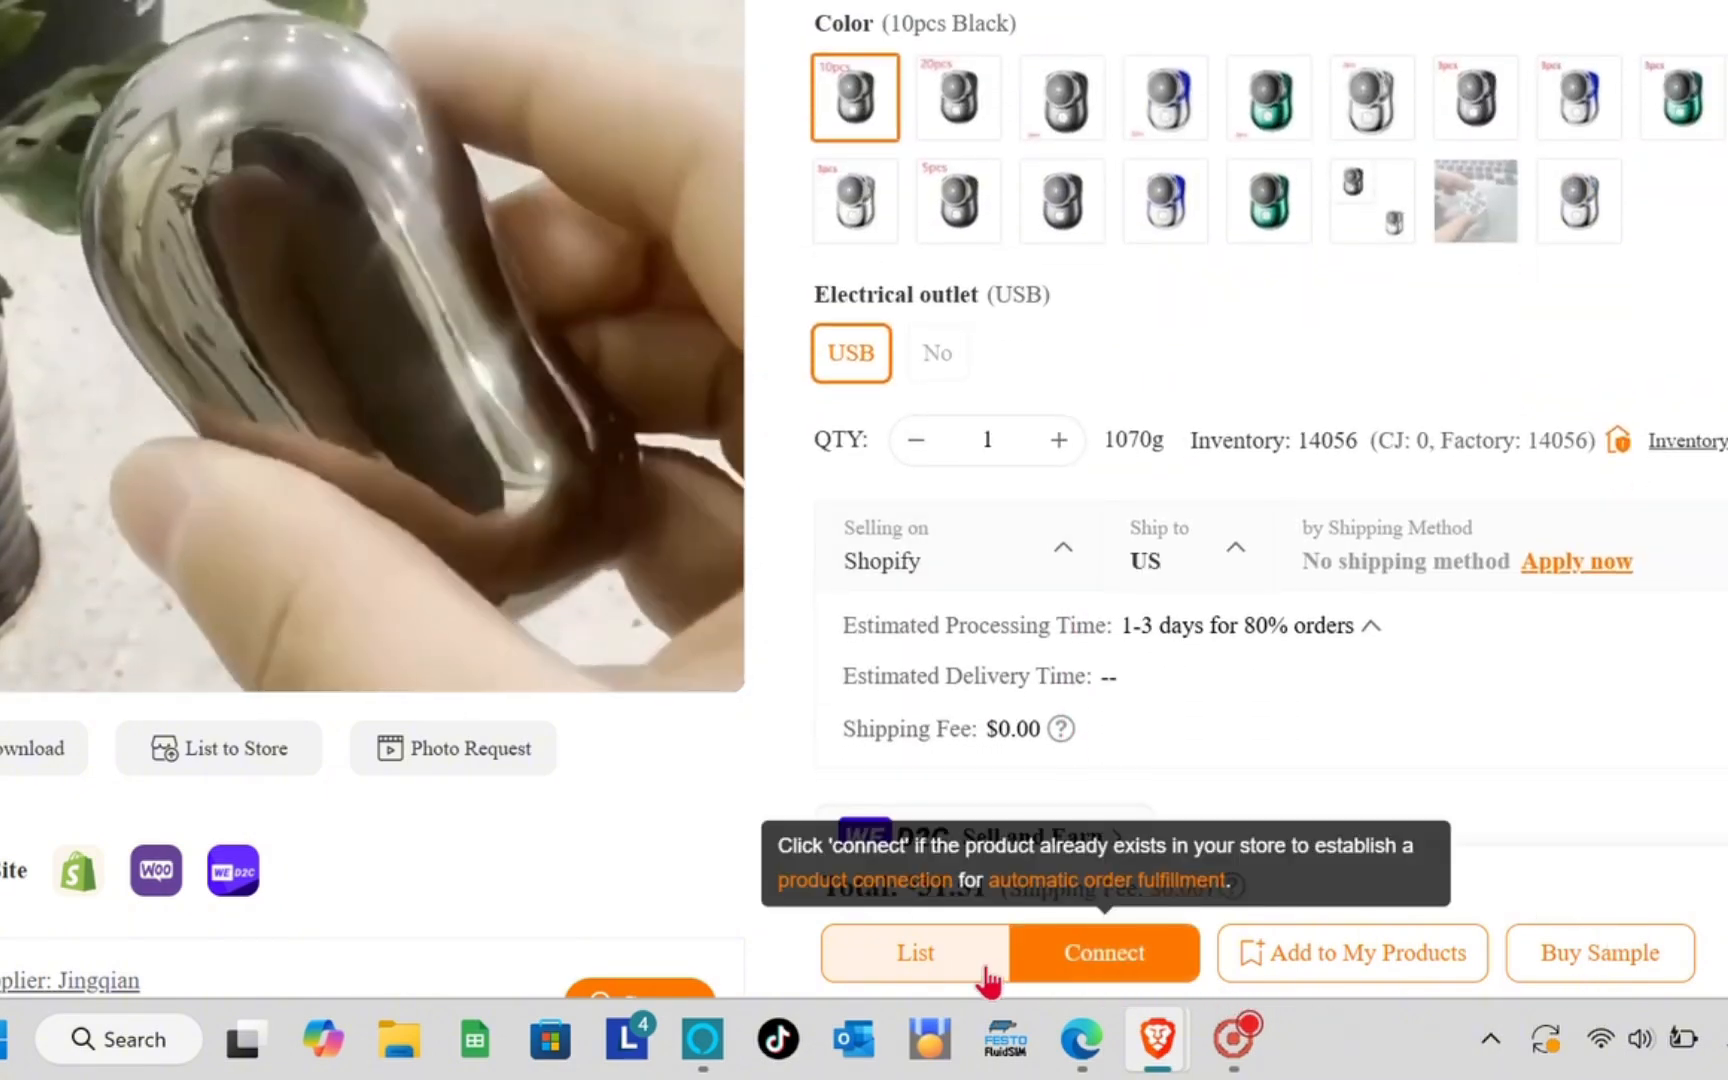
pyautogui.click(975, 965)
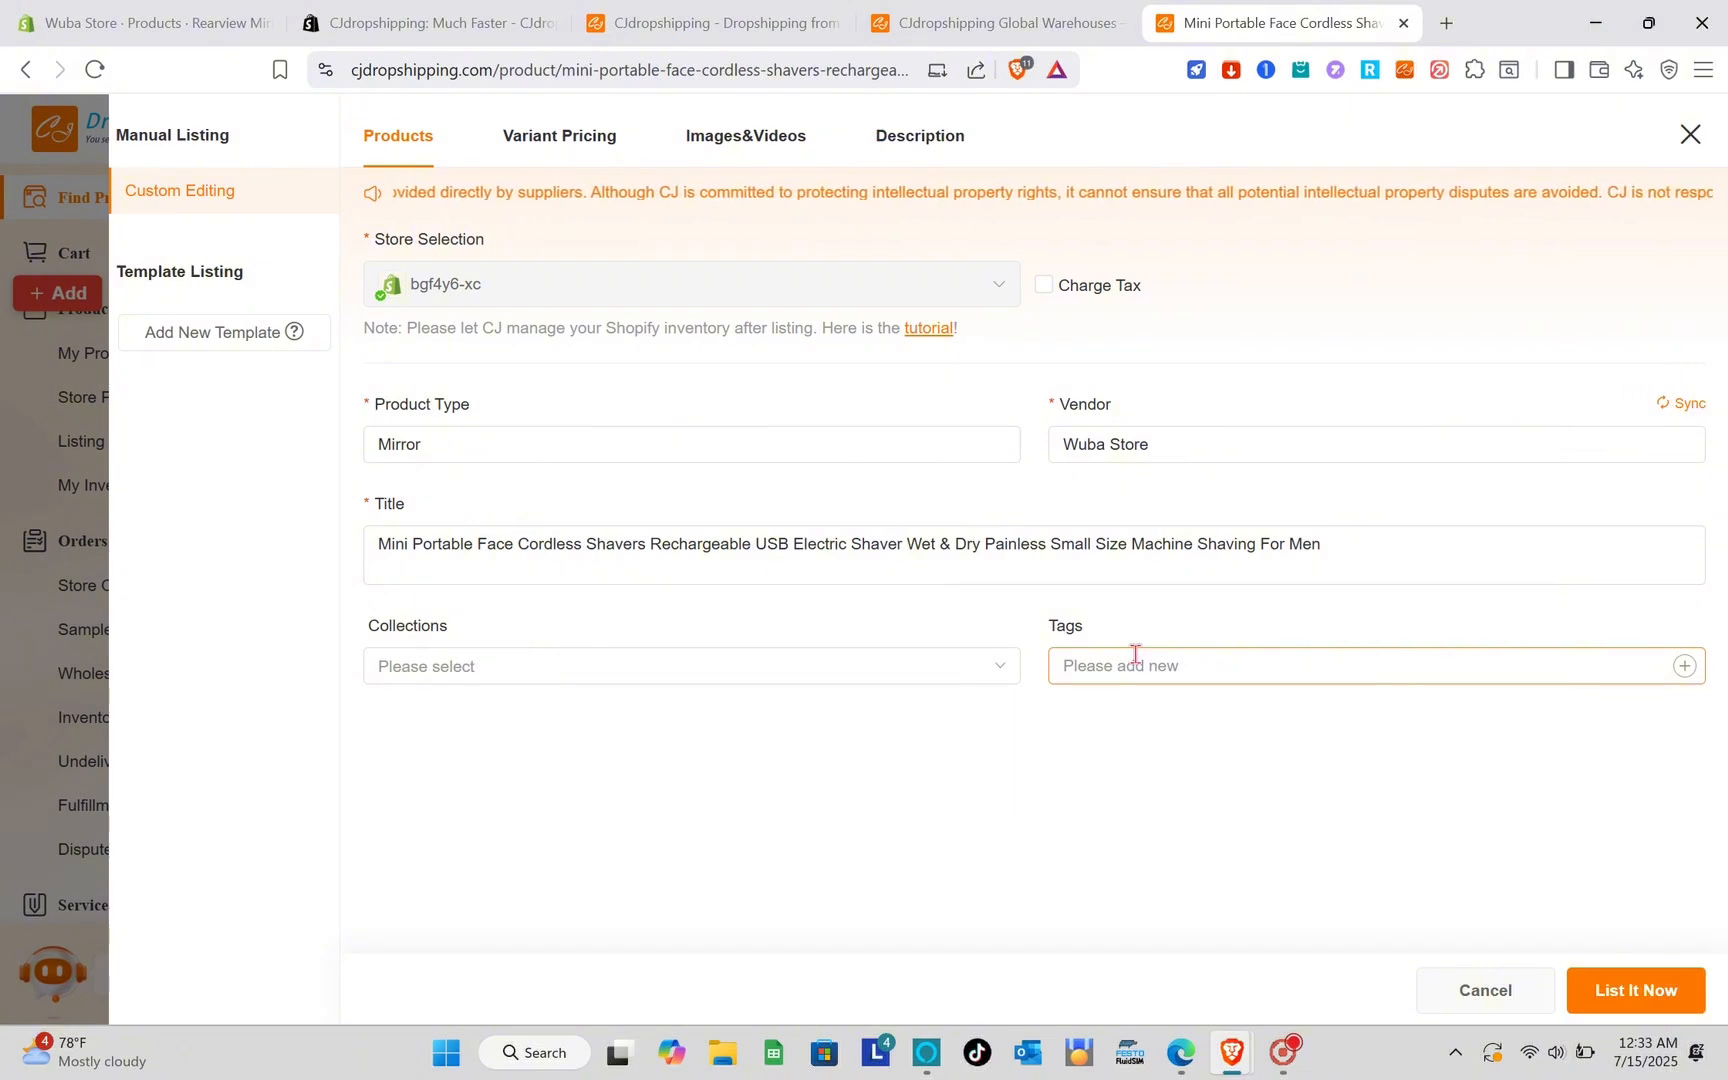
pyautogui.click(1010, 647)
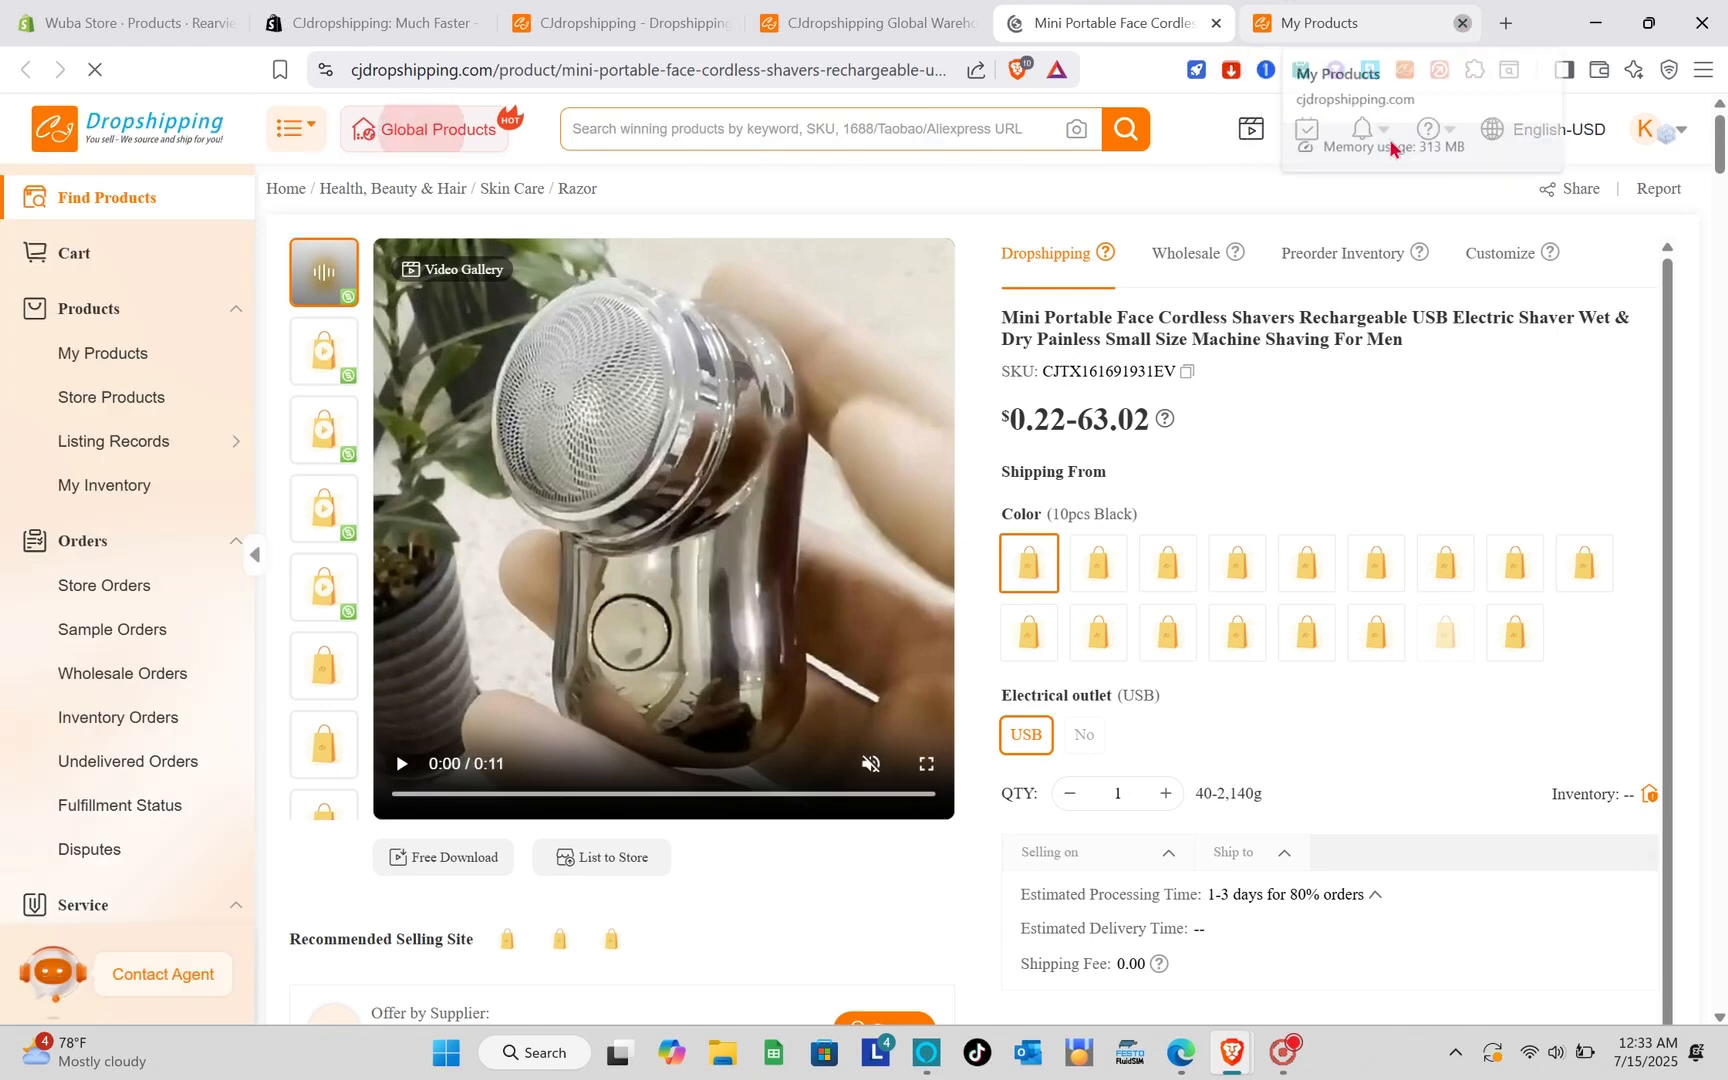
pyautogui.click(1462, 22)
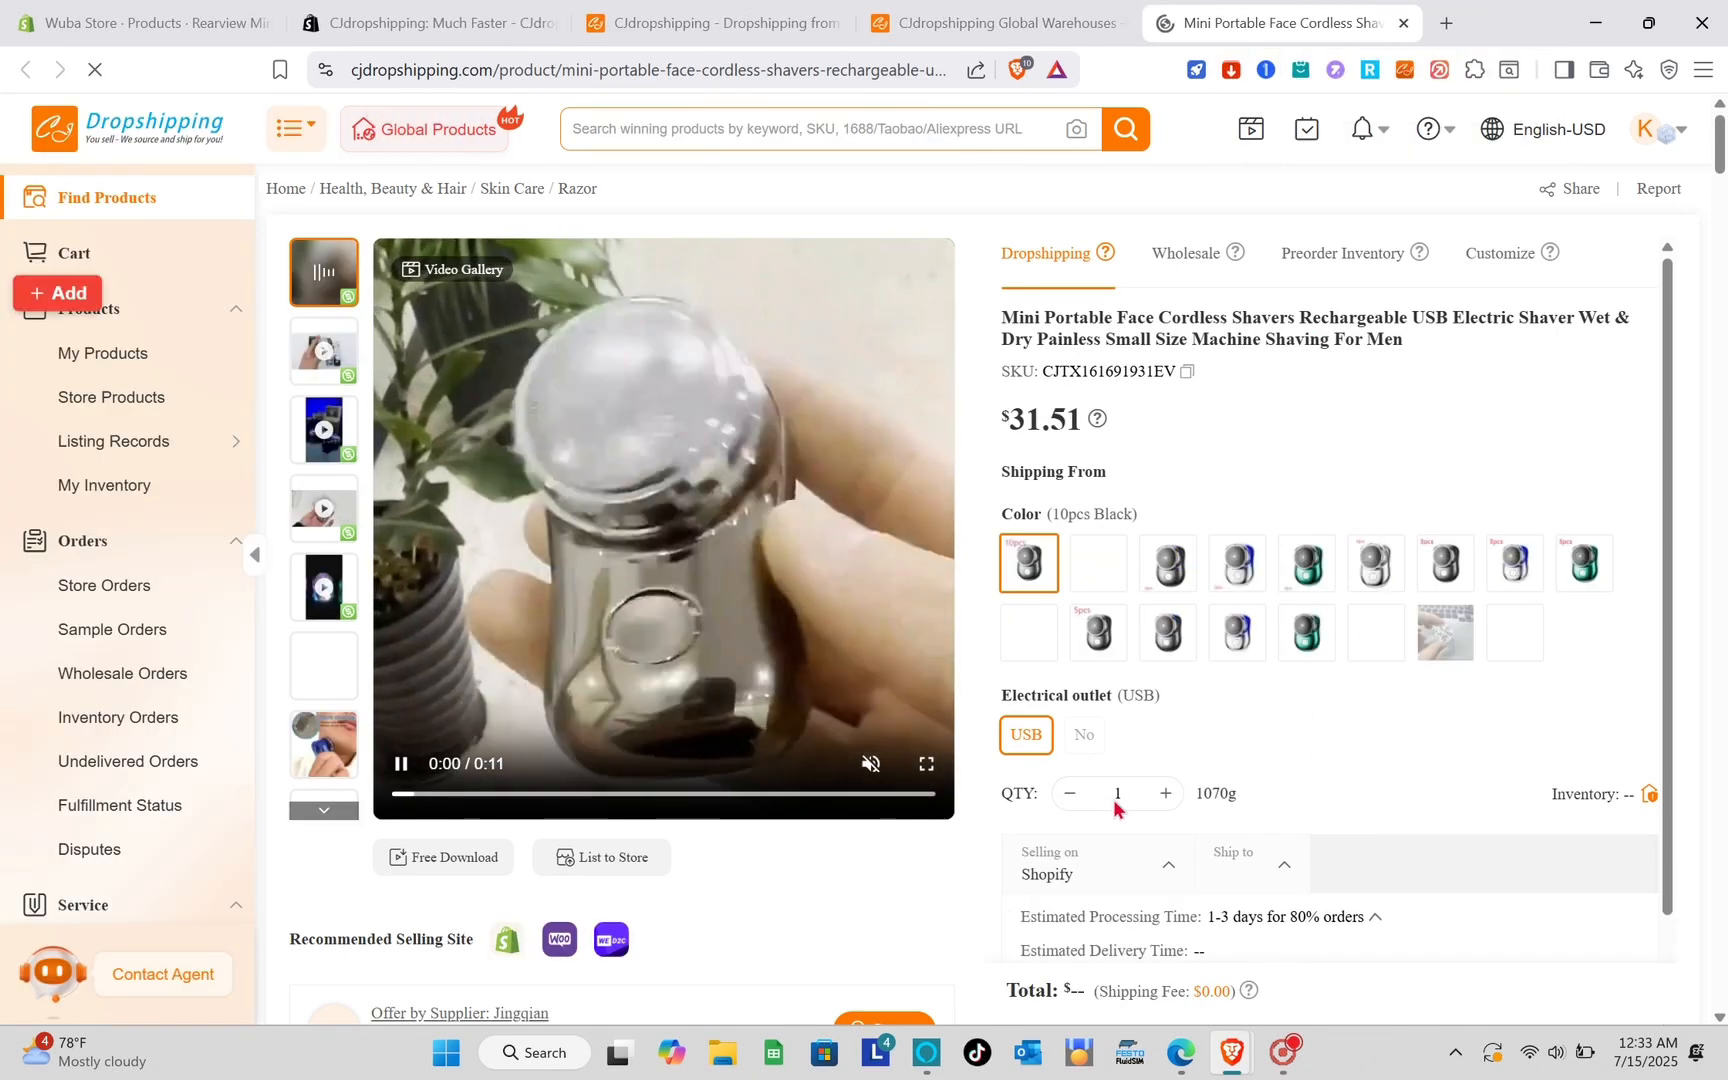
pyautogui.scroll(-1, 1120, 800)
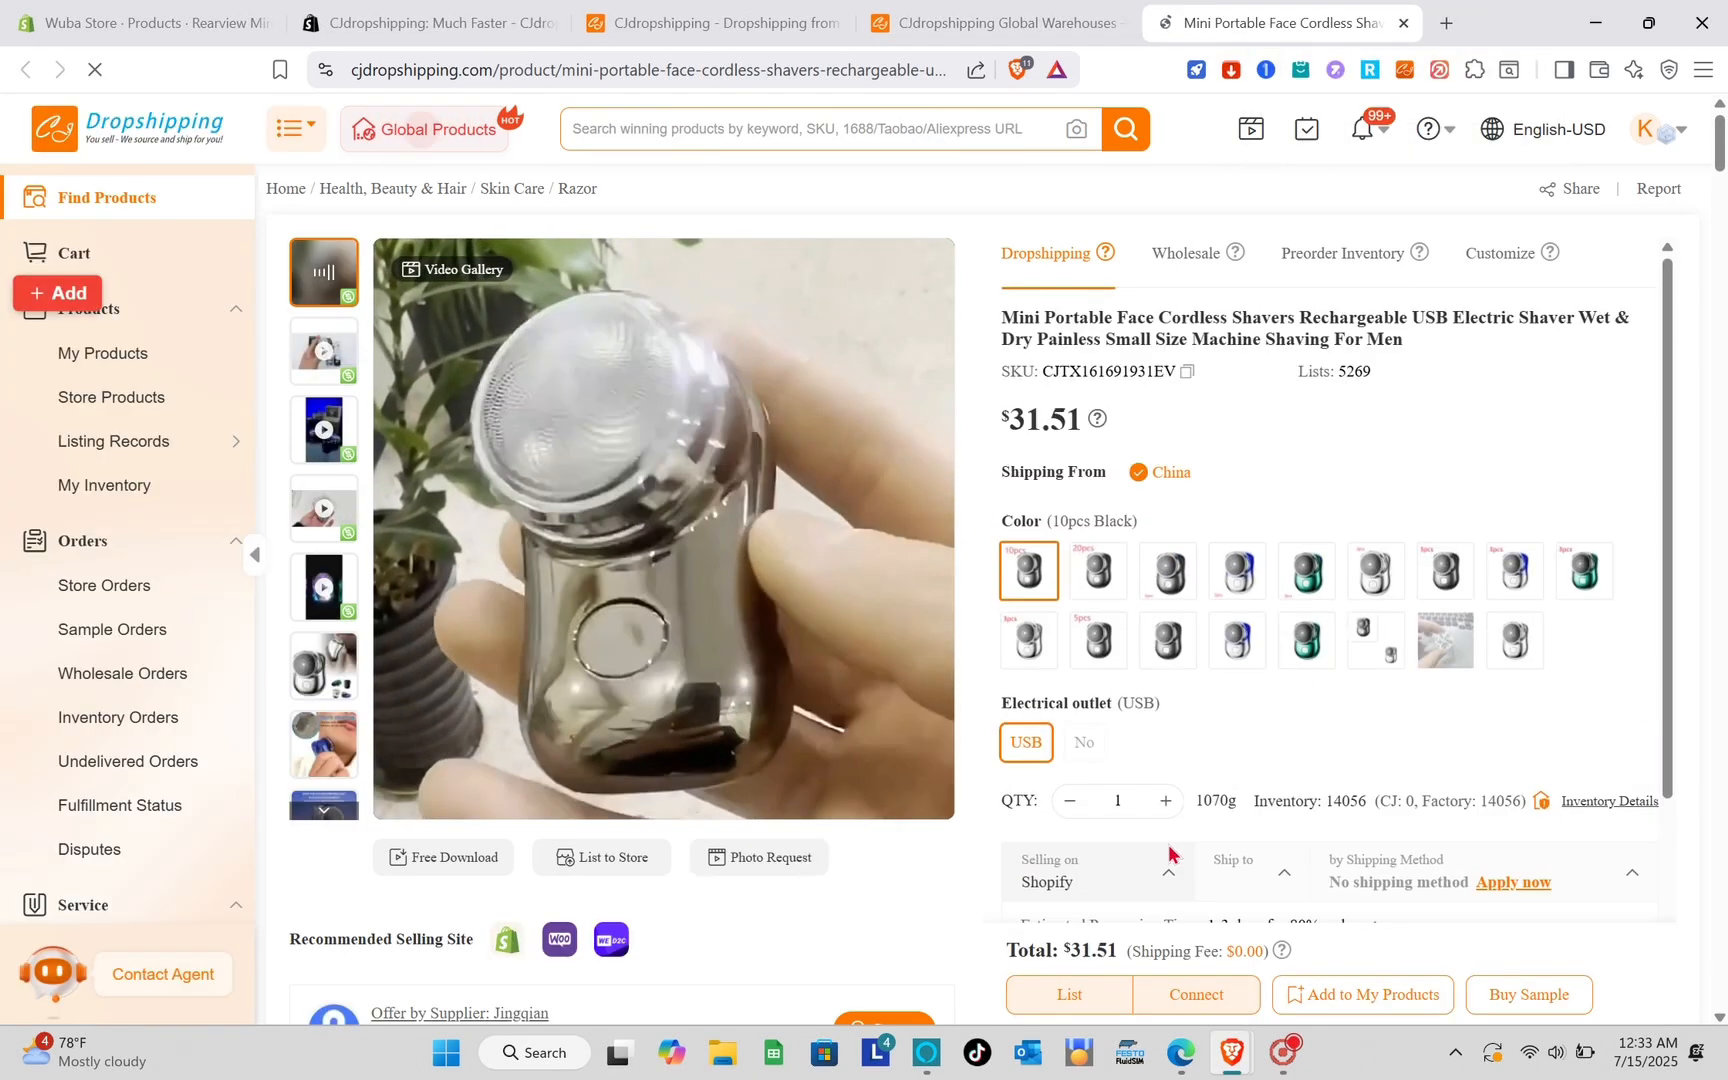
pyautogui.scroll(-2, 1172, 853)
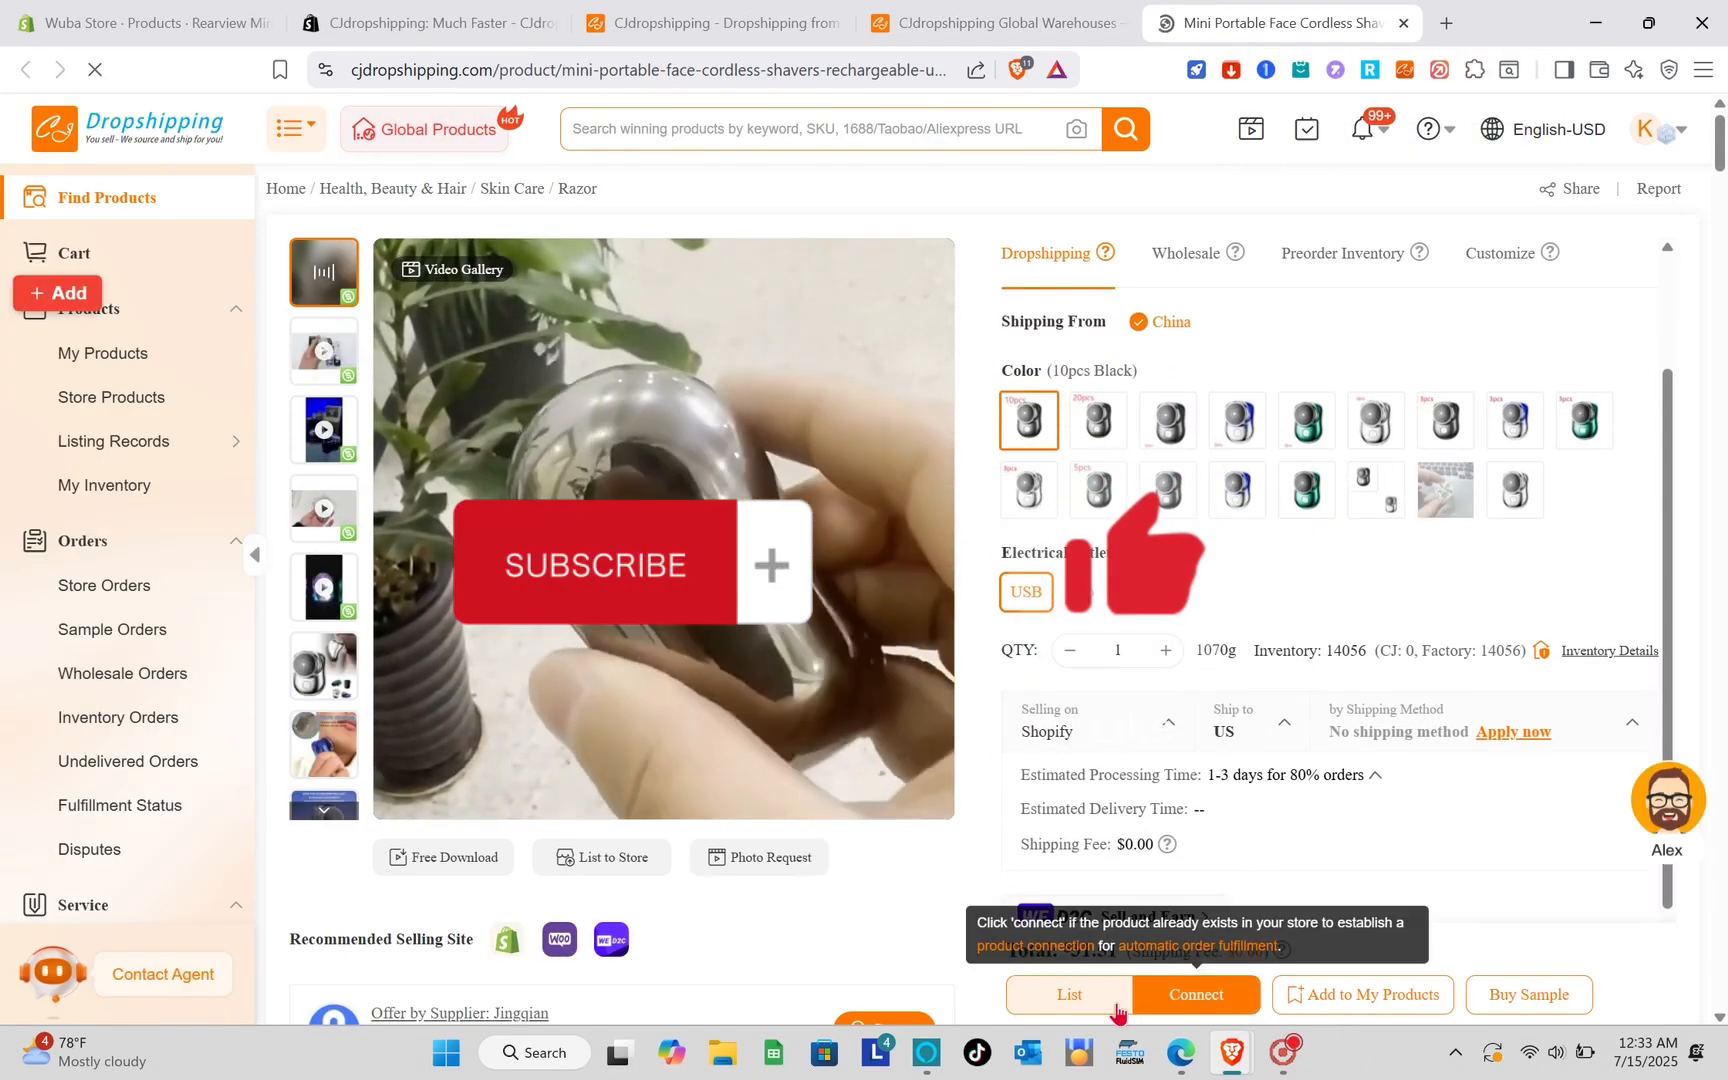